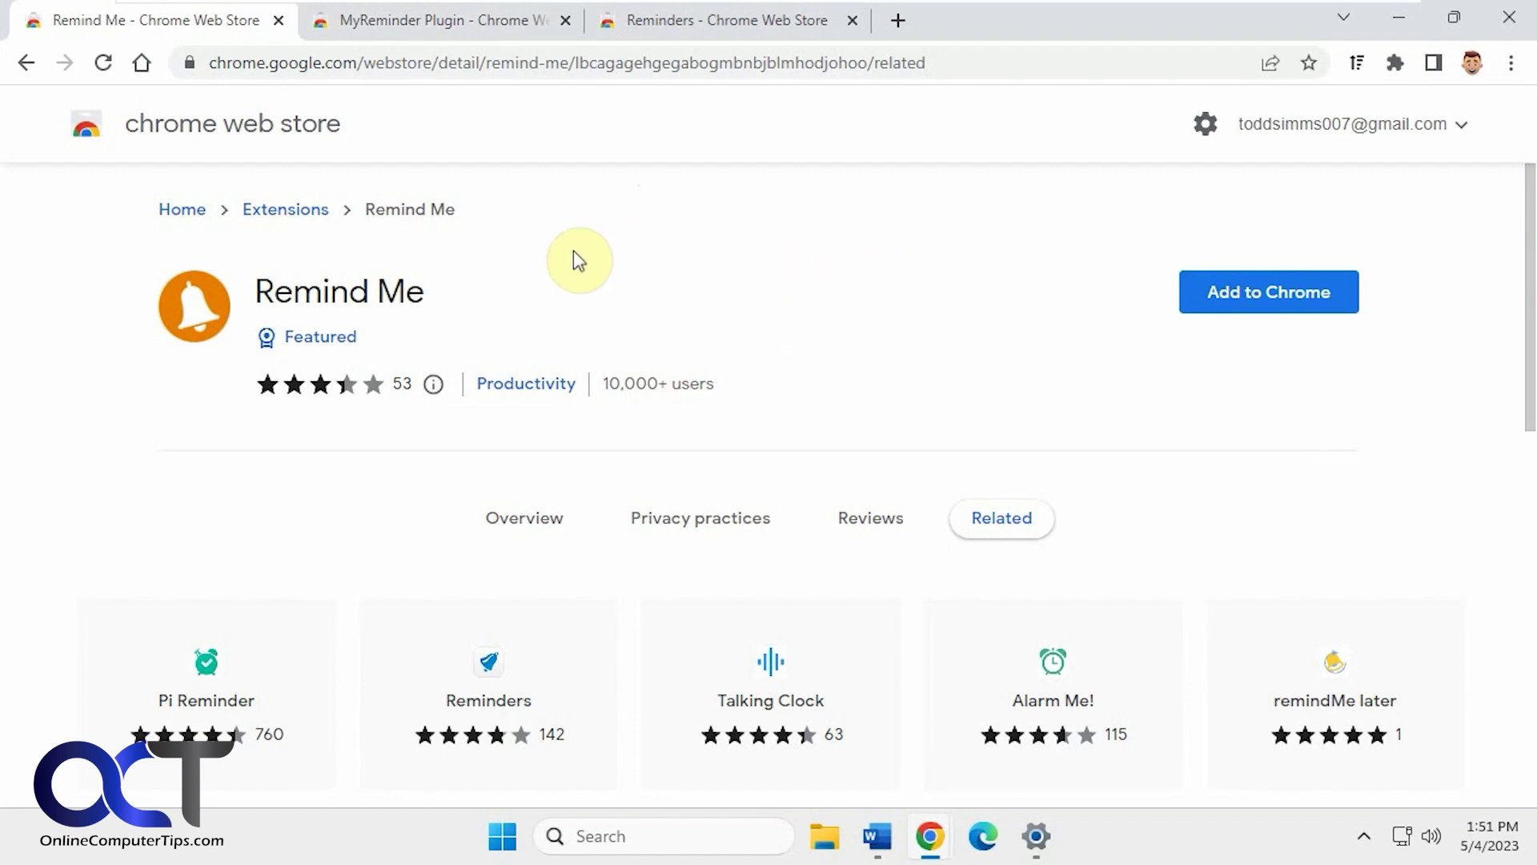
Add the Remind Me extension to Chrome from its Web Store page
{"action": "left_click", "coordinate": [1281, 293]}
{"action": "left_click", "coordinate": [837, 266]}
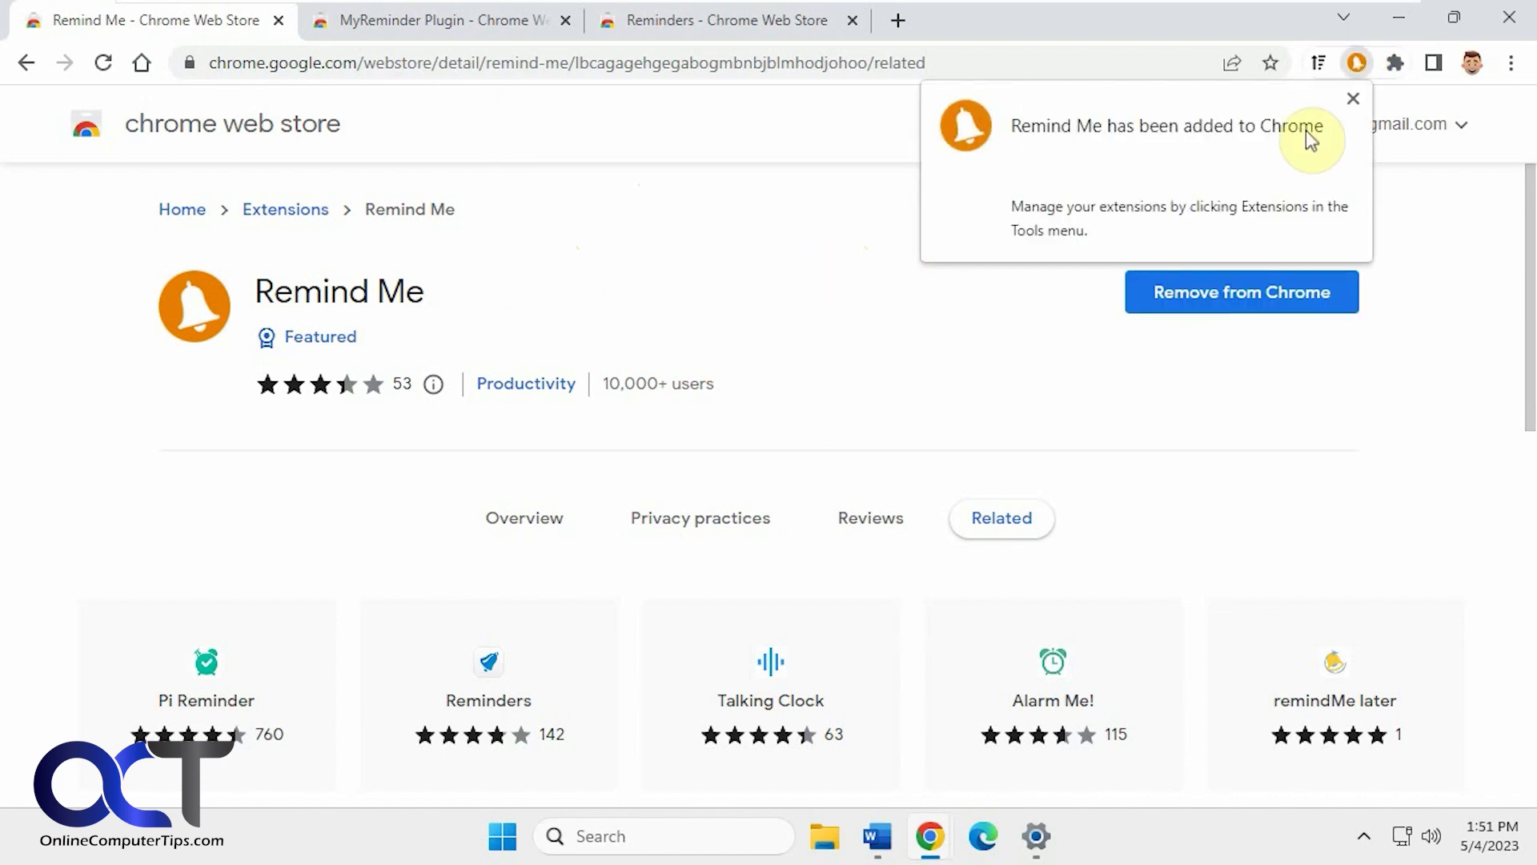
{"action": "left_click", "coordinate": [1355, 99]}
Pin Remind Me to the toolbar and open its reminder panel
{"action": "left_click", "coordinate": [1397, 64]}
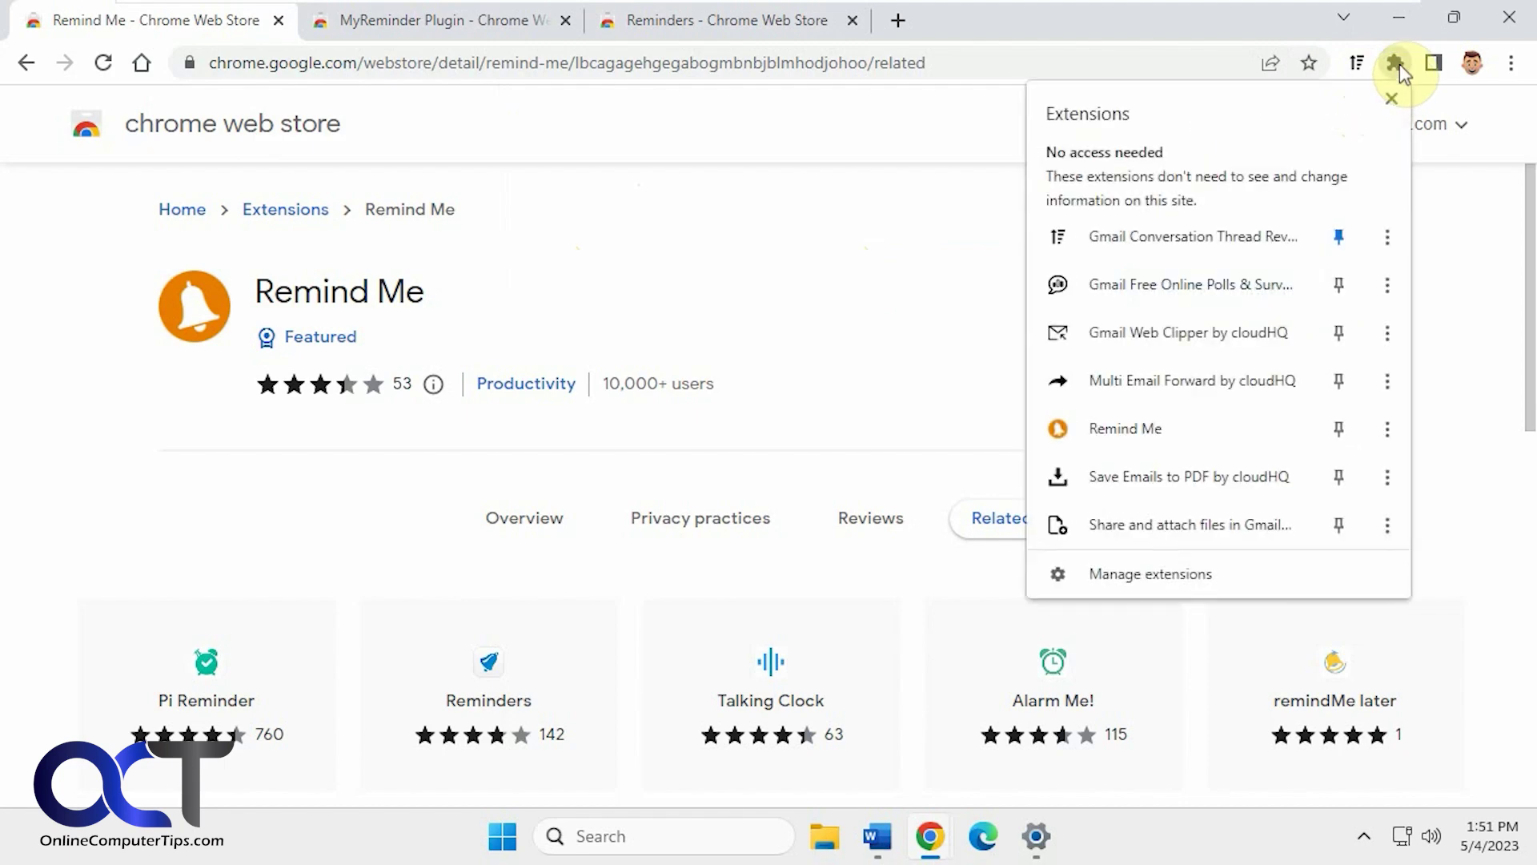
{"action": "left_click", "coordinate": [1339, 430]}
{"action": "left_click", "coordinate": [896, 293]}
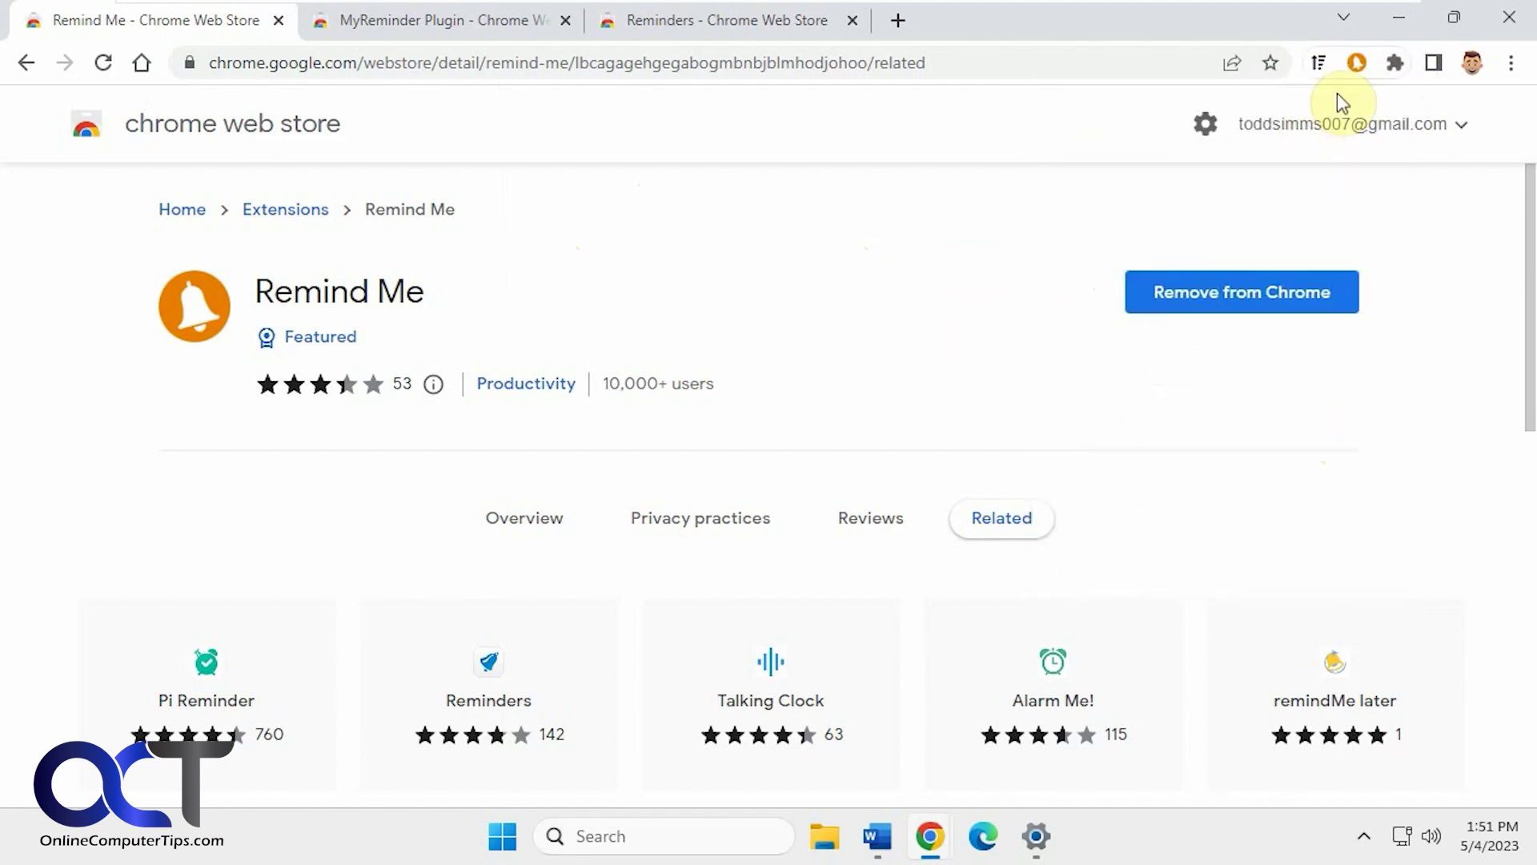
{"action": "left_click", "coordinate": [1358, 62]}
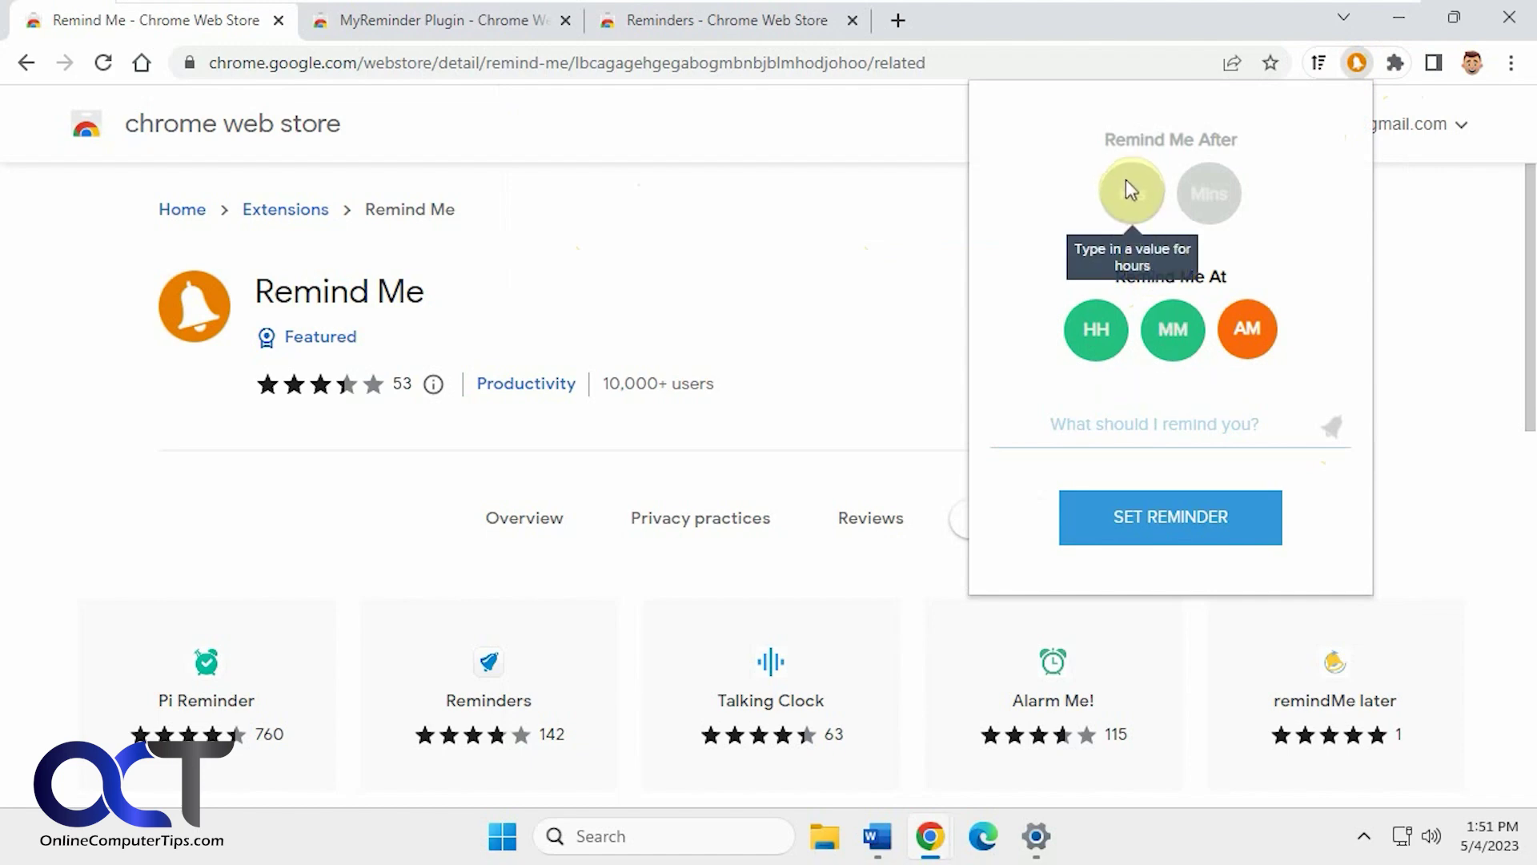
Set a Remind Me reminder 'Lunch' for 0 hours 1 minute from now
{"action": "left_click", "coordinate": [1190, 180]}
{"action": "type", "text": "1"}
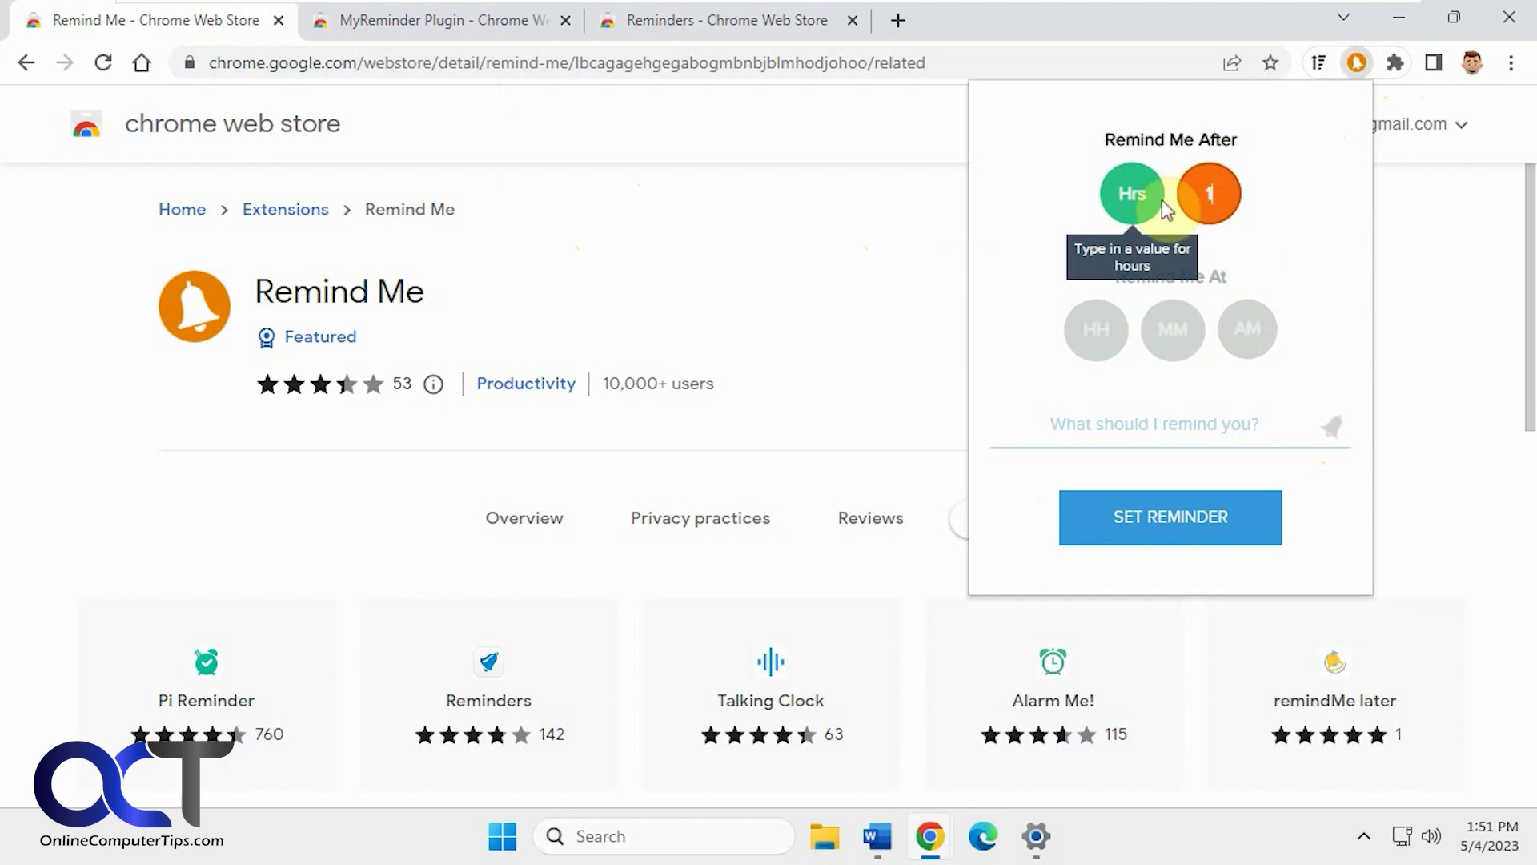
{"action": "left_click", "coordinate": [1119, 190]}
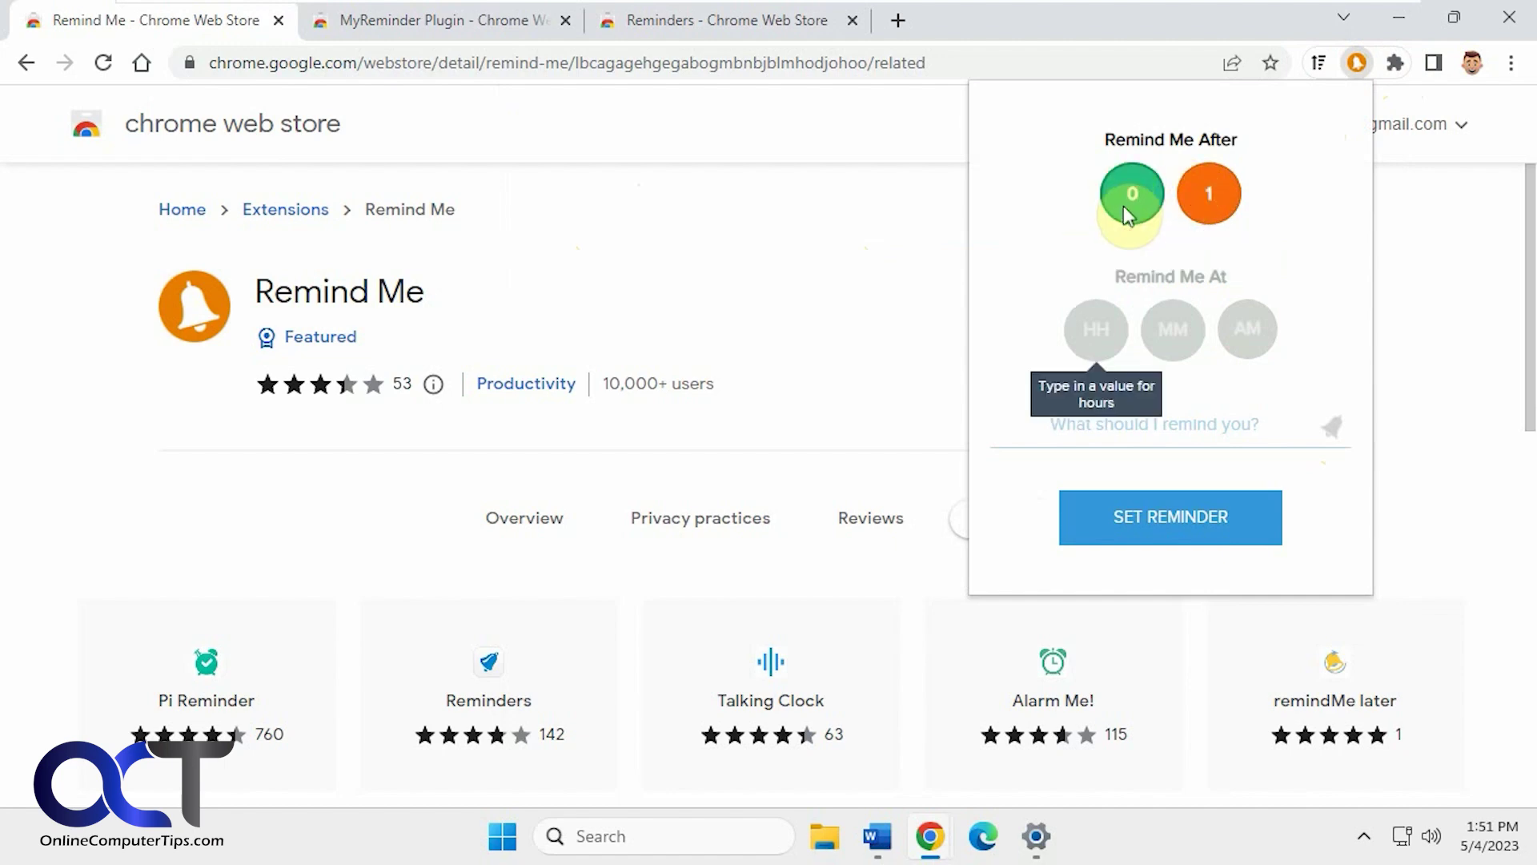
{"action": "left_click", "coordinate": [1107, 416]}
{"action": "type", "text": "Lunch"}
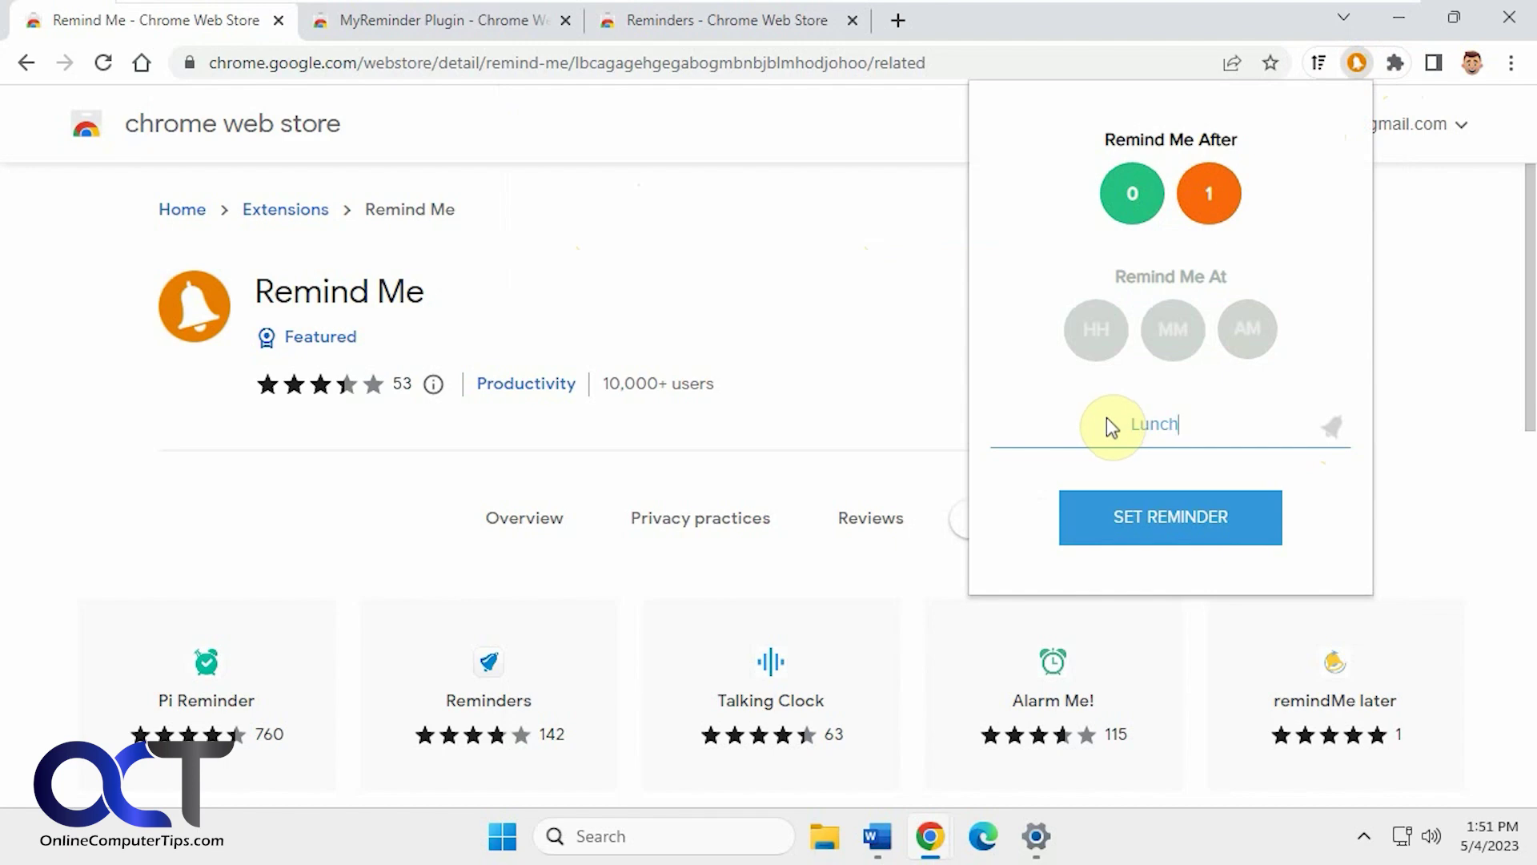
{"action": "left_click", "coordinate": [1163, 519]}
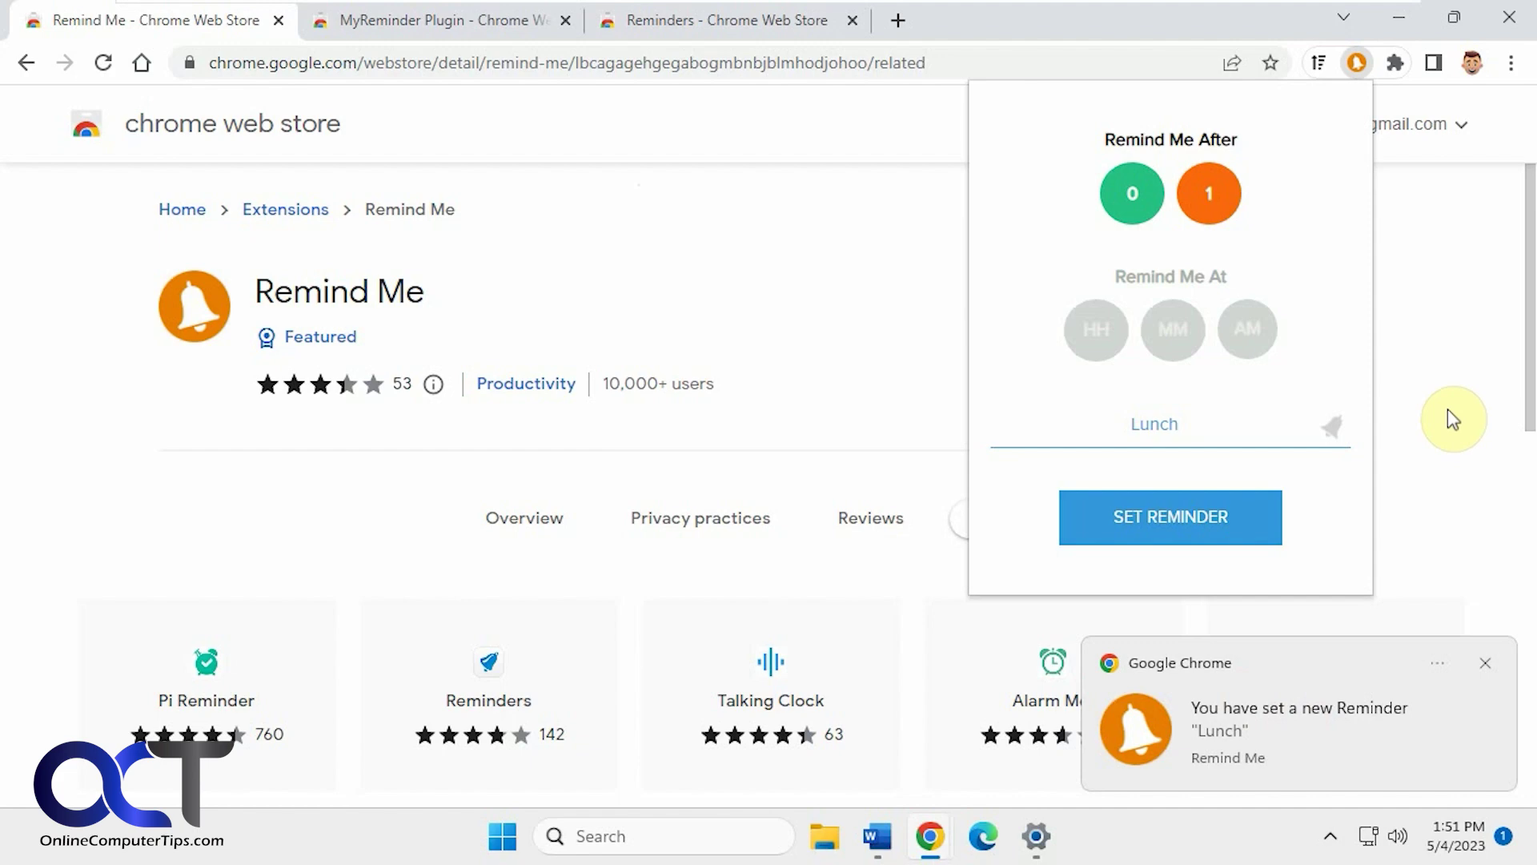
Dismiss the reminder-set and fired Lunch notifications, then close the Remind Me panel
{"action": "left_click", "coordinate": [1485, 662]}
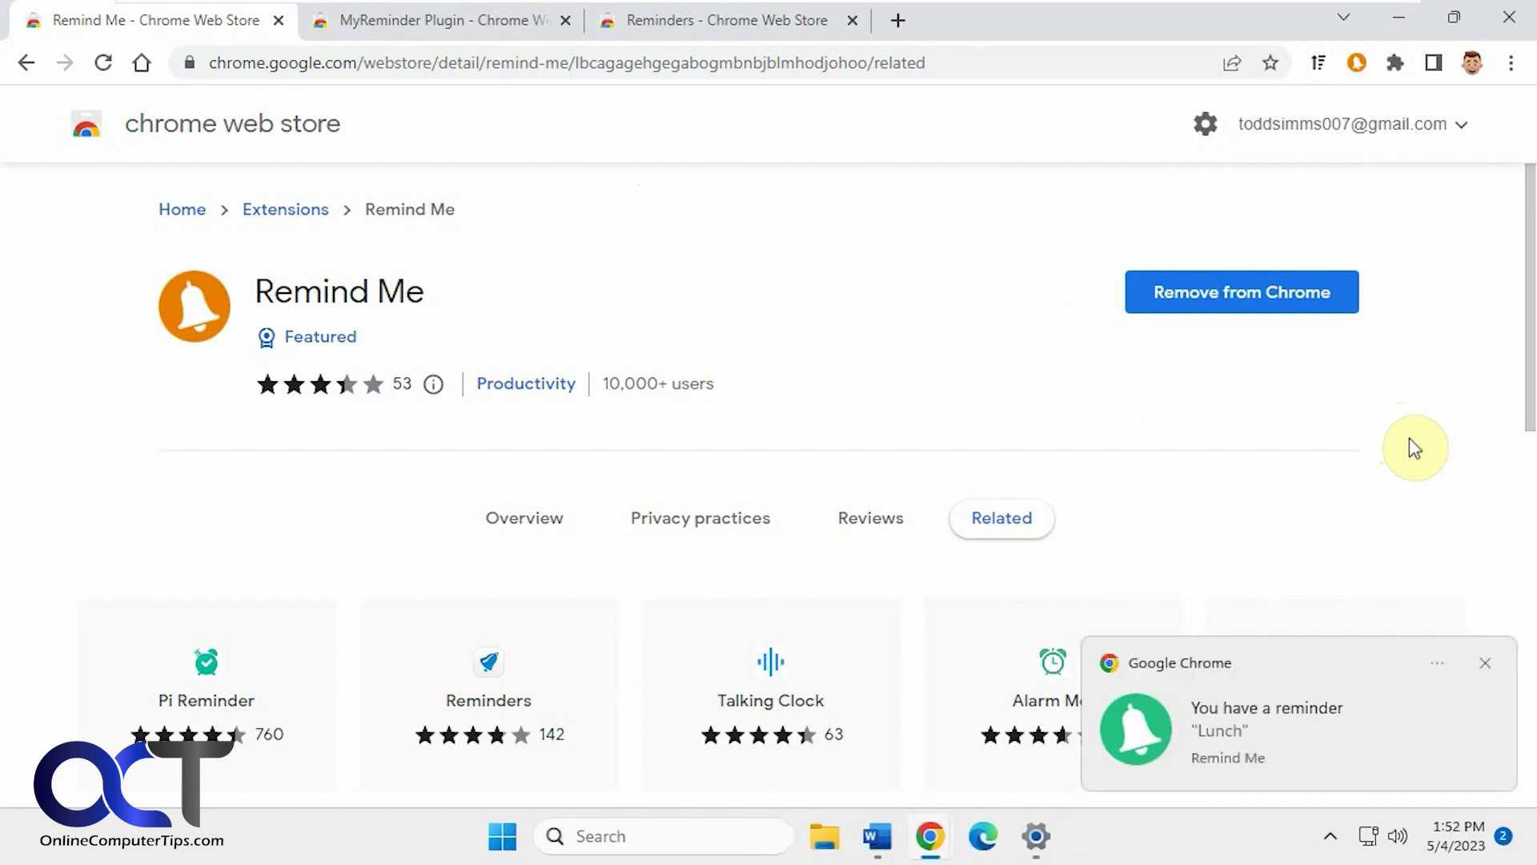
{"action": "left_click", "coordinate": [1485, 663]}
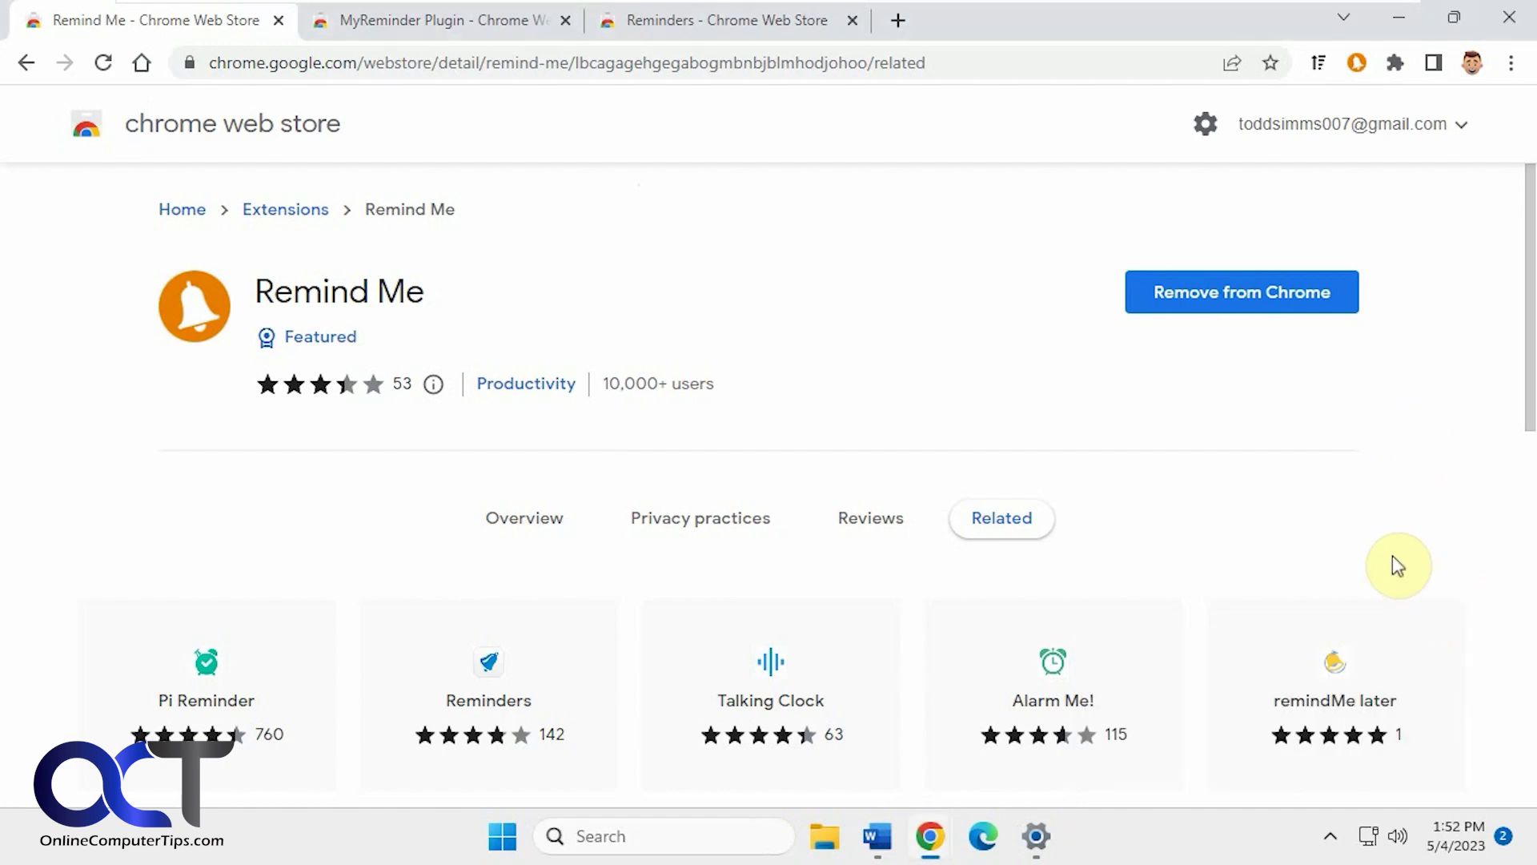
{"action": "left_click", "coordinate": [1356, 64]}
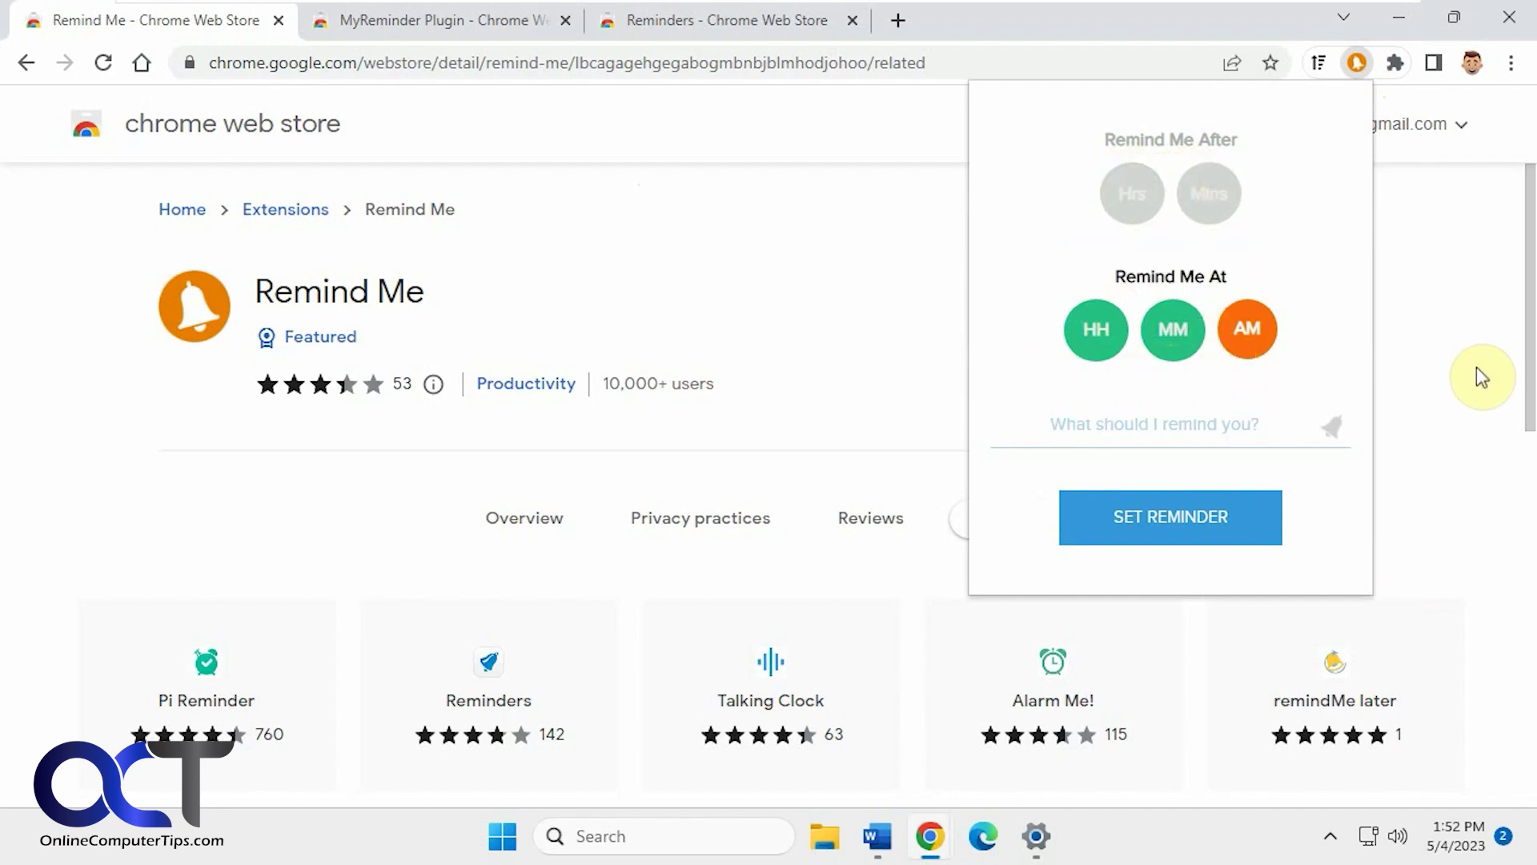
{"action": "left_click", "coordinate": [1461, 382]}
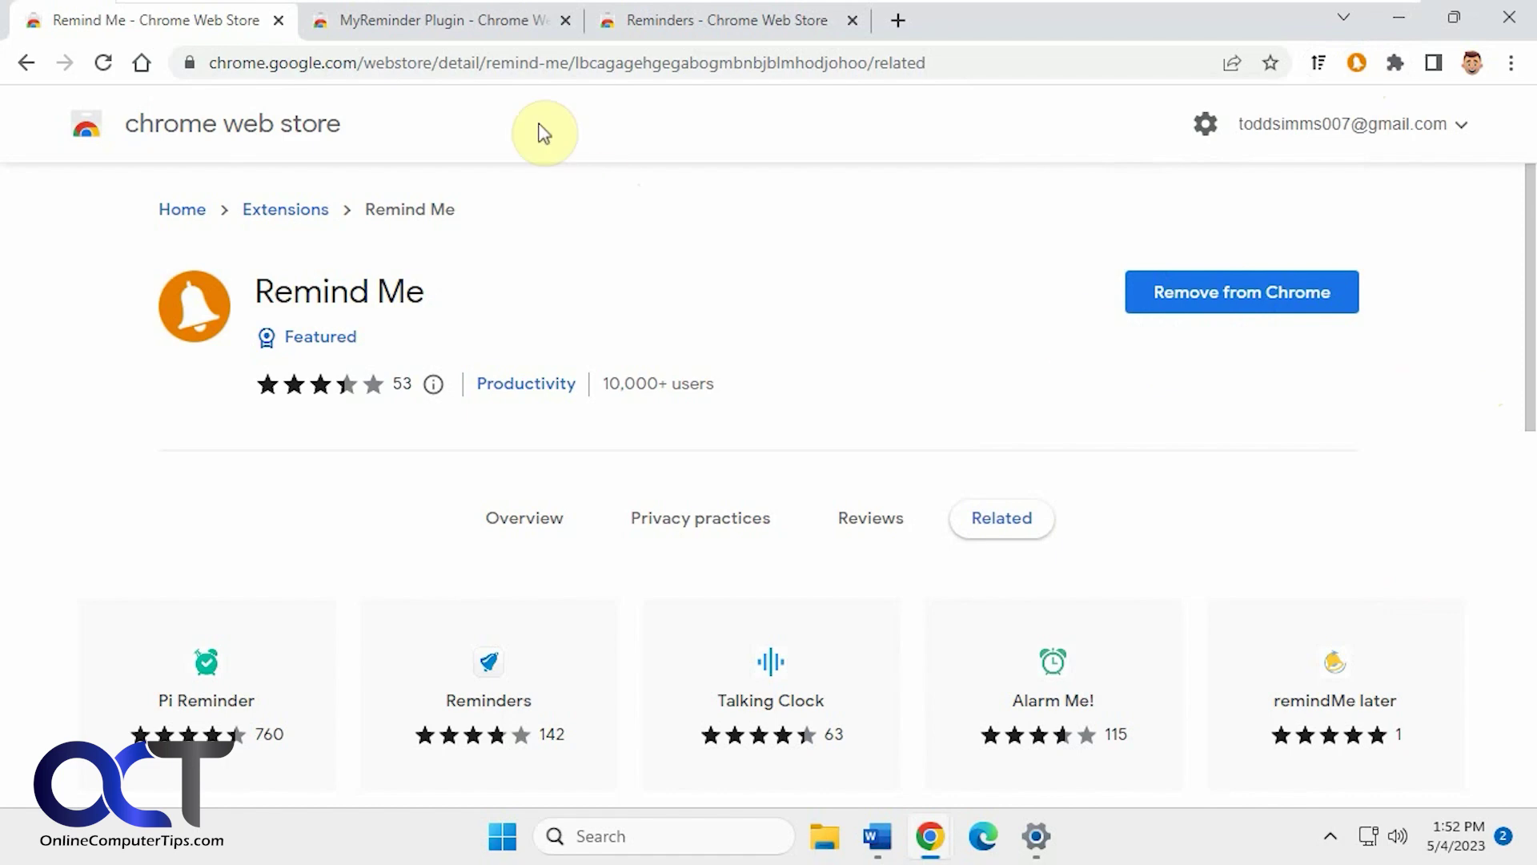
Add MyReminder Plugin to Chrome from its store page tab
{"action": "left_click", "coordinate": [468, 30]}
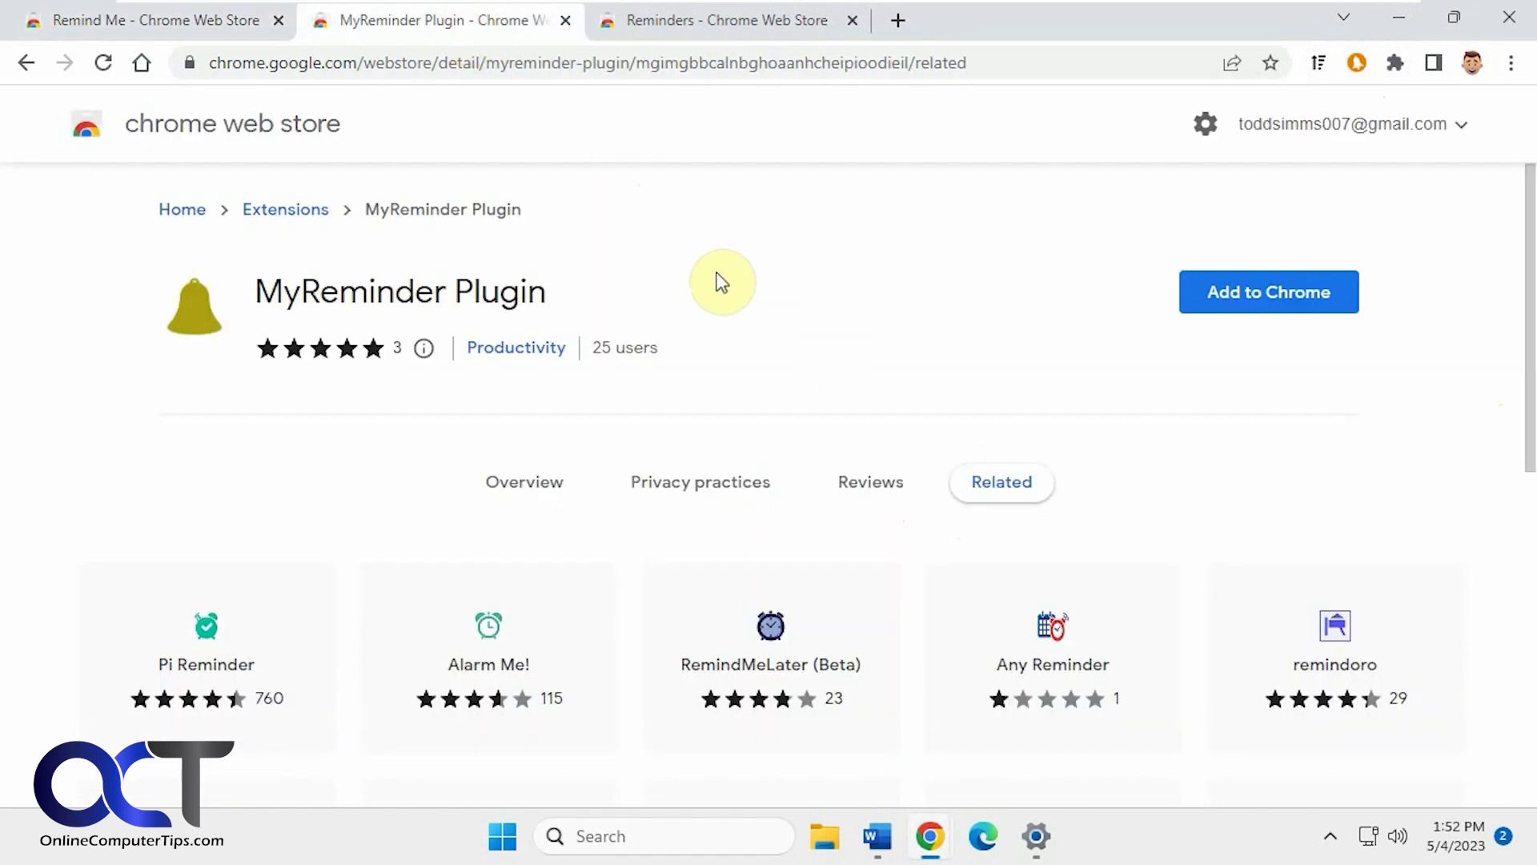
{"action": "left_click", "coordinate": [1275, 292]}
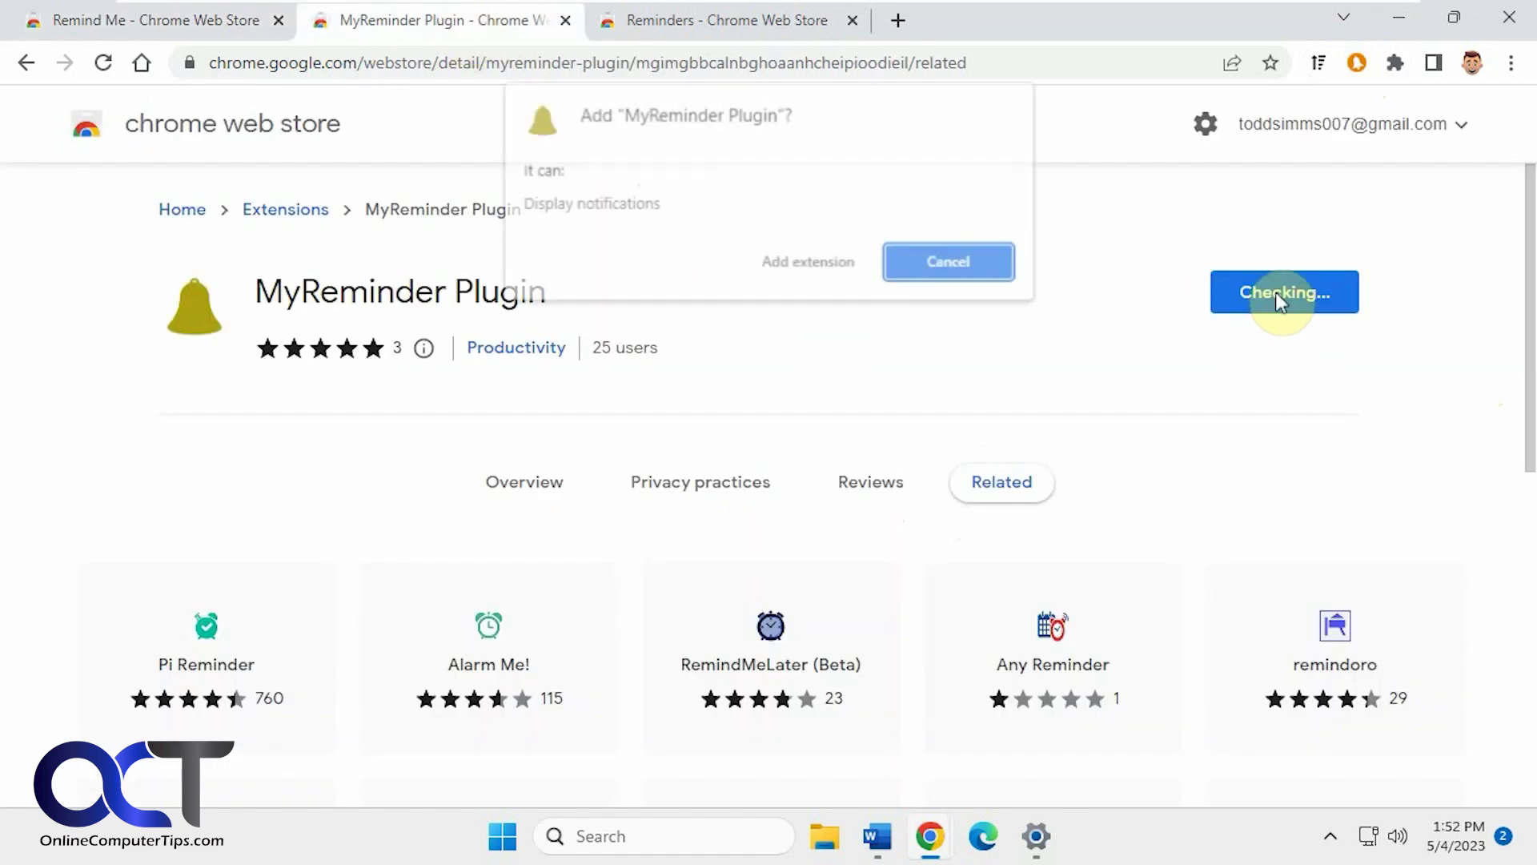
{"action": "left_click", "coordinate": [837, 261]}
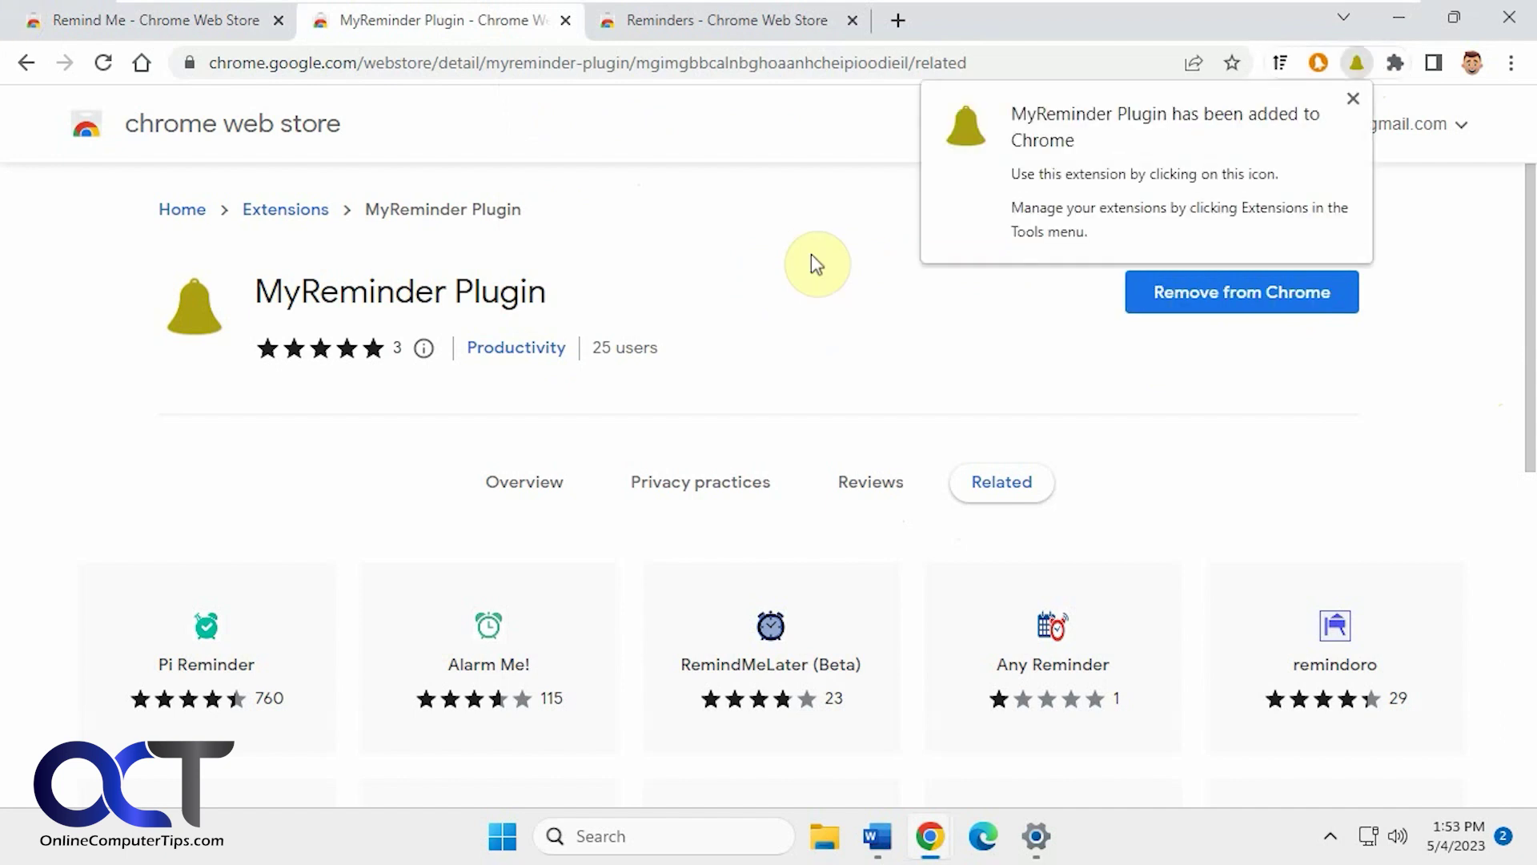
{"action": "left_click", "coordinate": [1353, 97]}
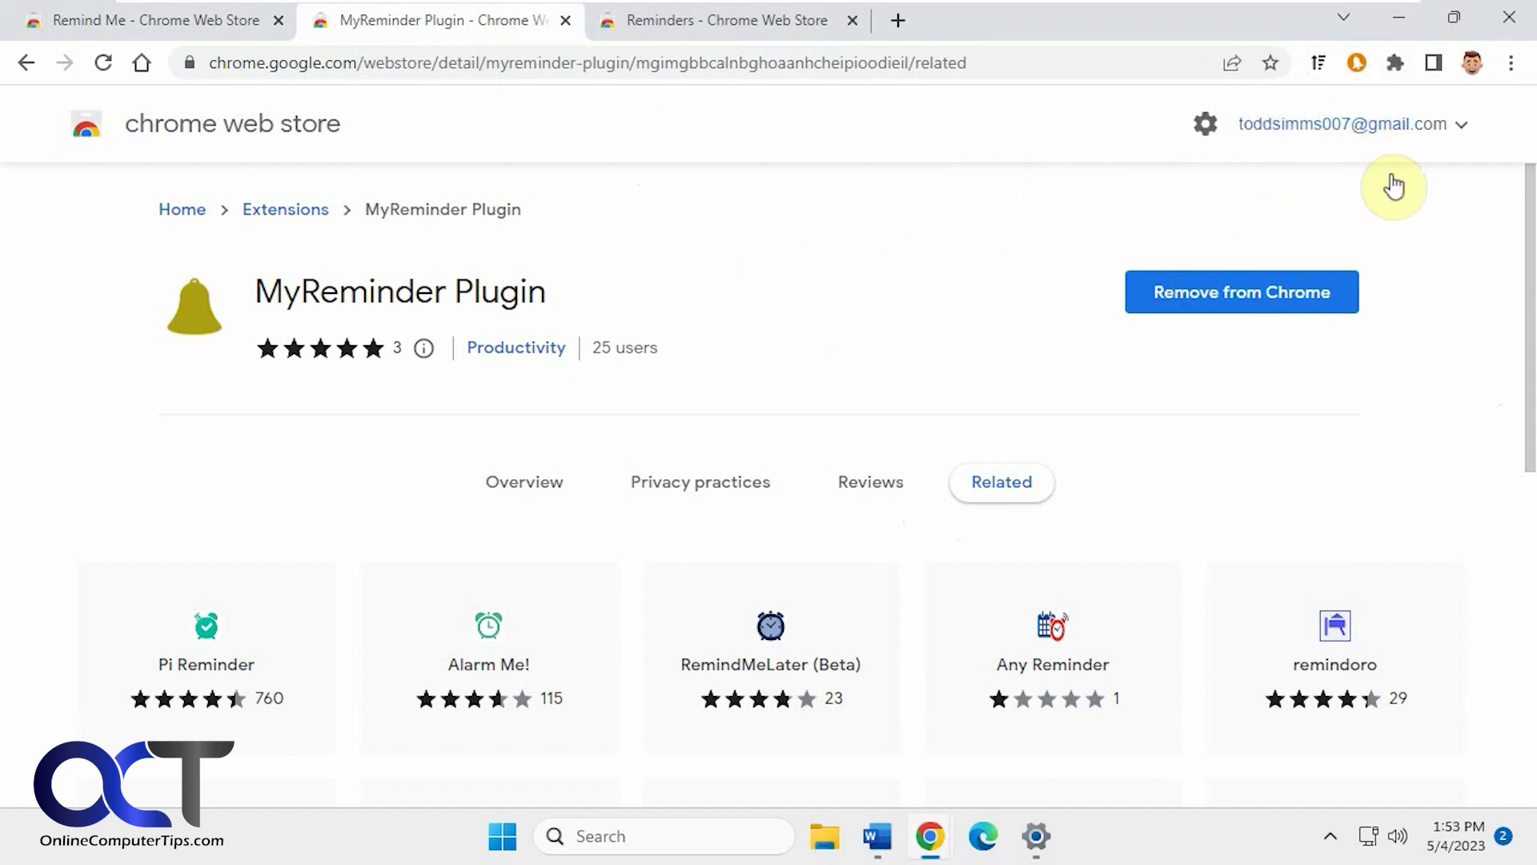
Pin MyReminder Plugin to the toolbar and open its reminder panel
{"action": "left_click", "coordinate": [1397, 64]}
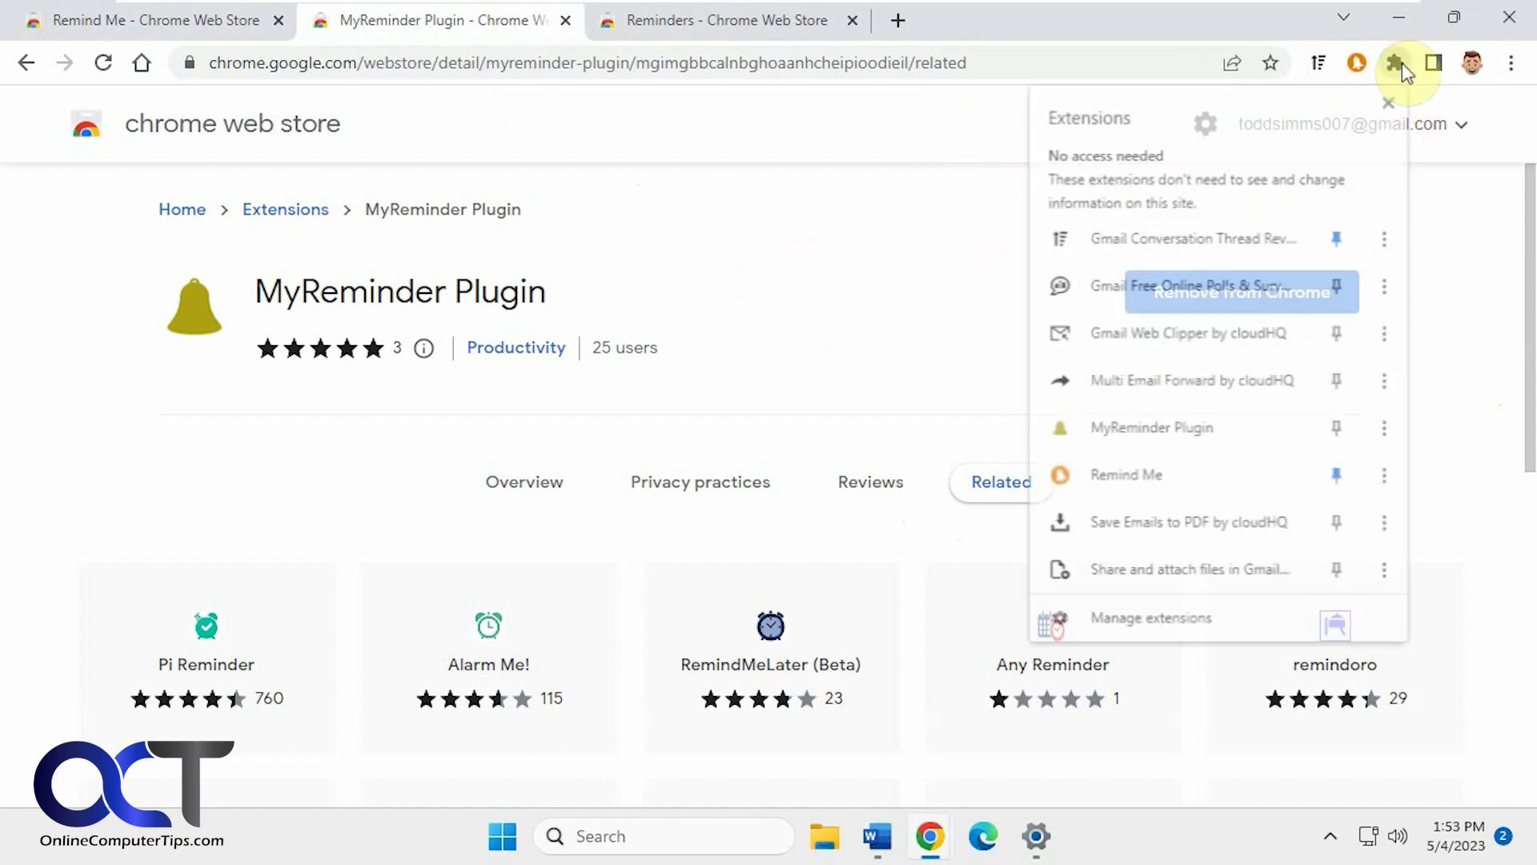
{"action": "left_click", "coordinate": [1336, 429]}
{"action": "left_click", "coordinate": [885, 344]}
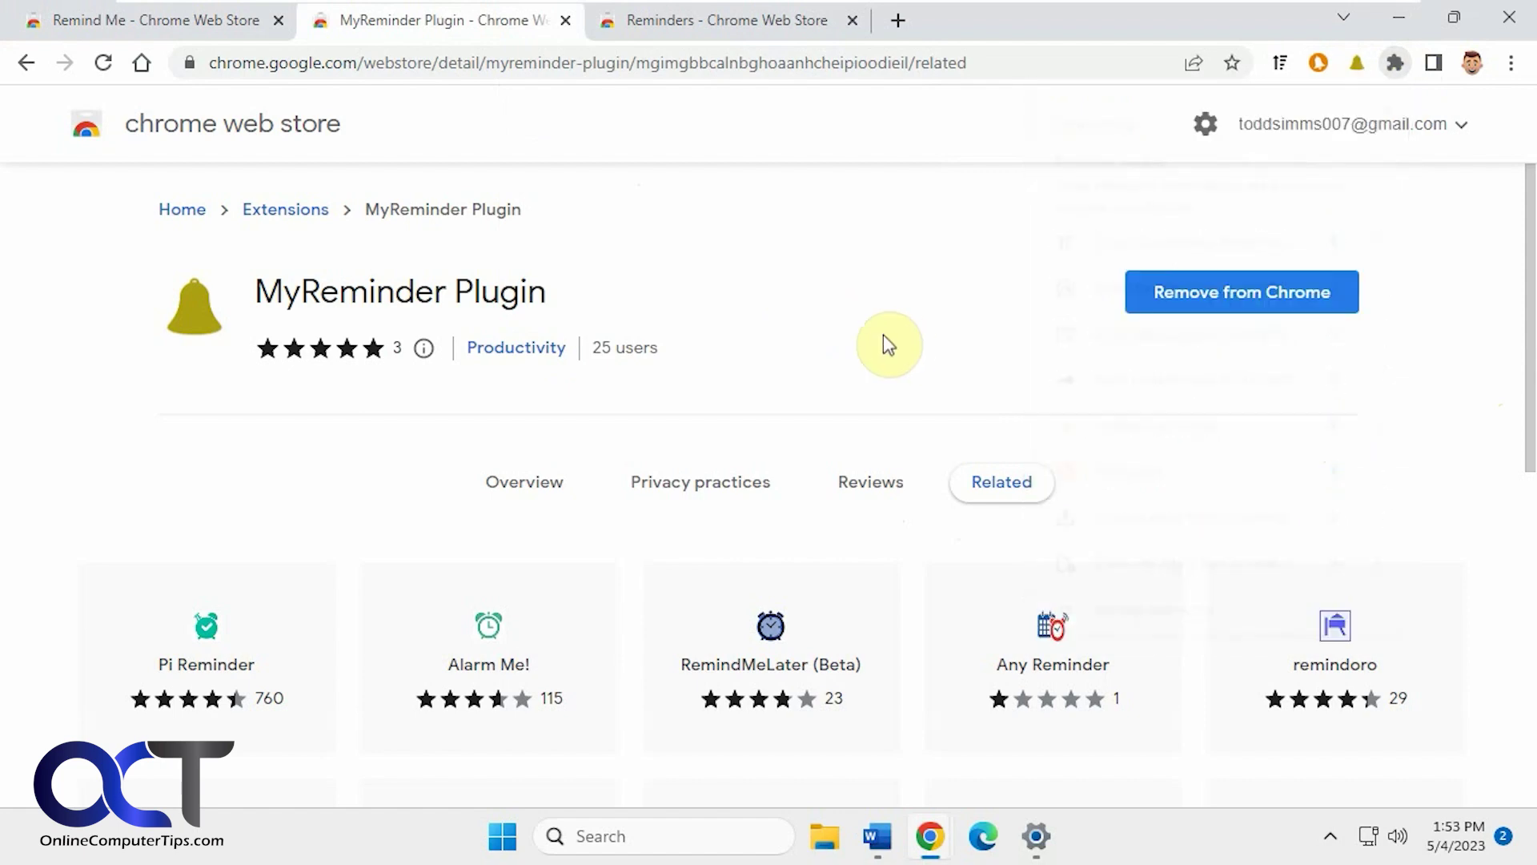
{"action": "left_click", "coordinate": [1356, 61]}
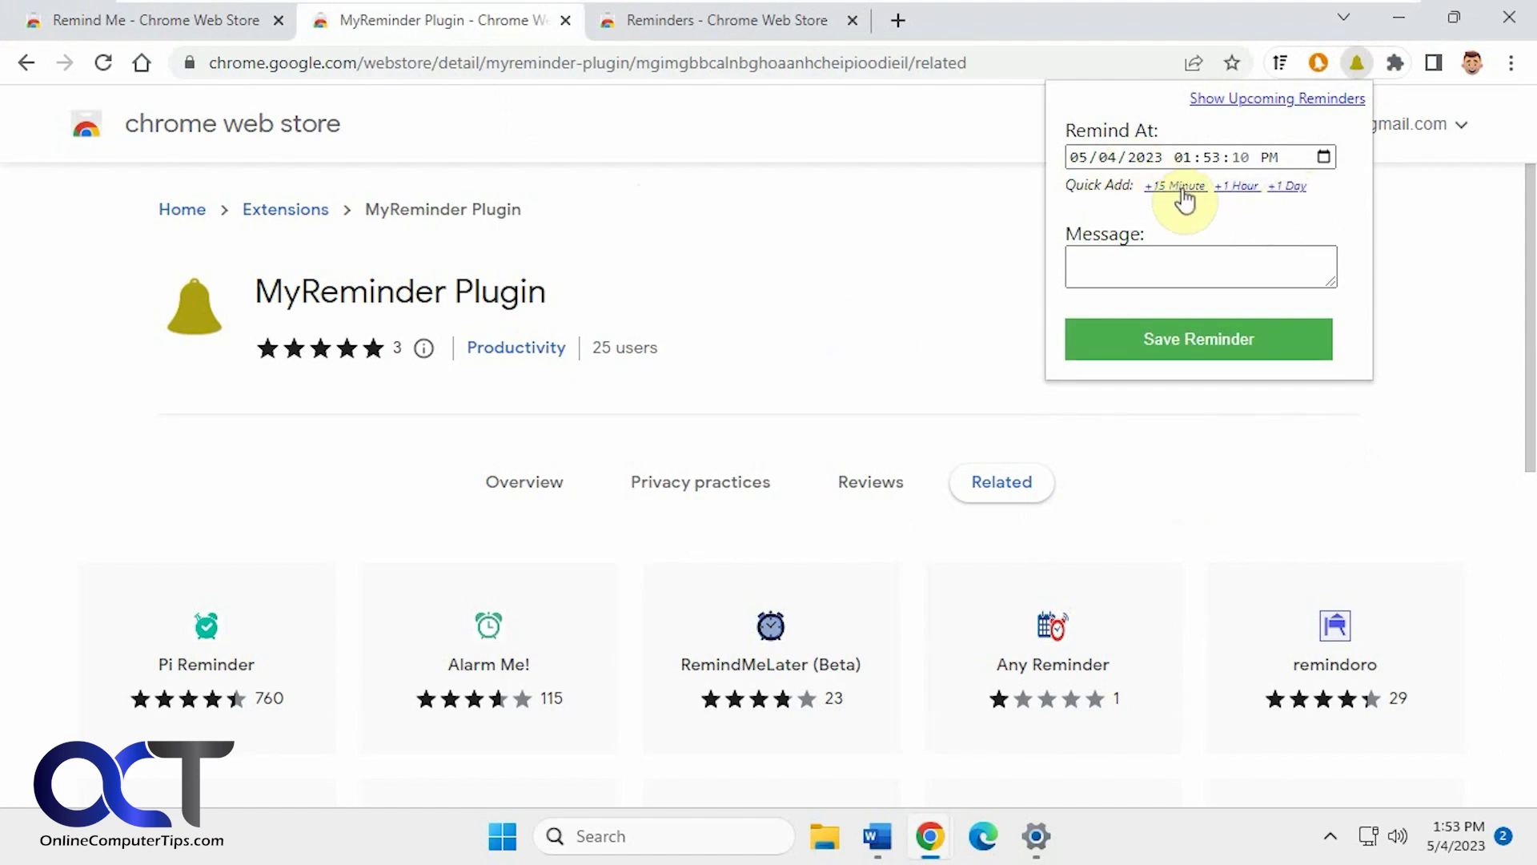
Set the Remind At time to 01:54:10 PM on 05/04/2023
{"action": "left_click", "coordinate": [1212, 158]}
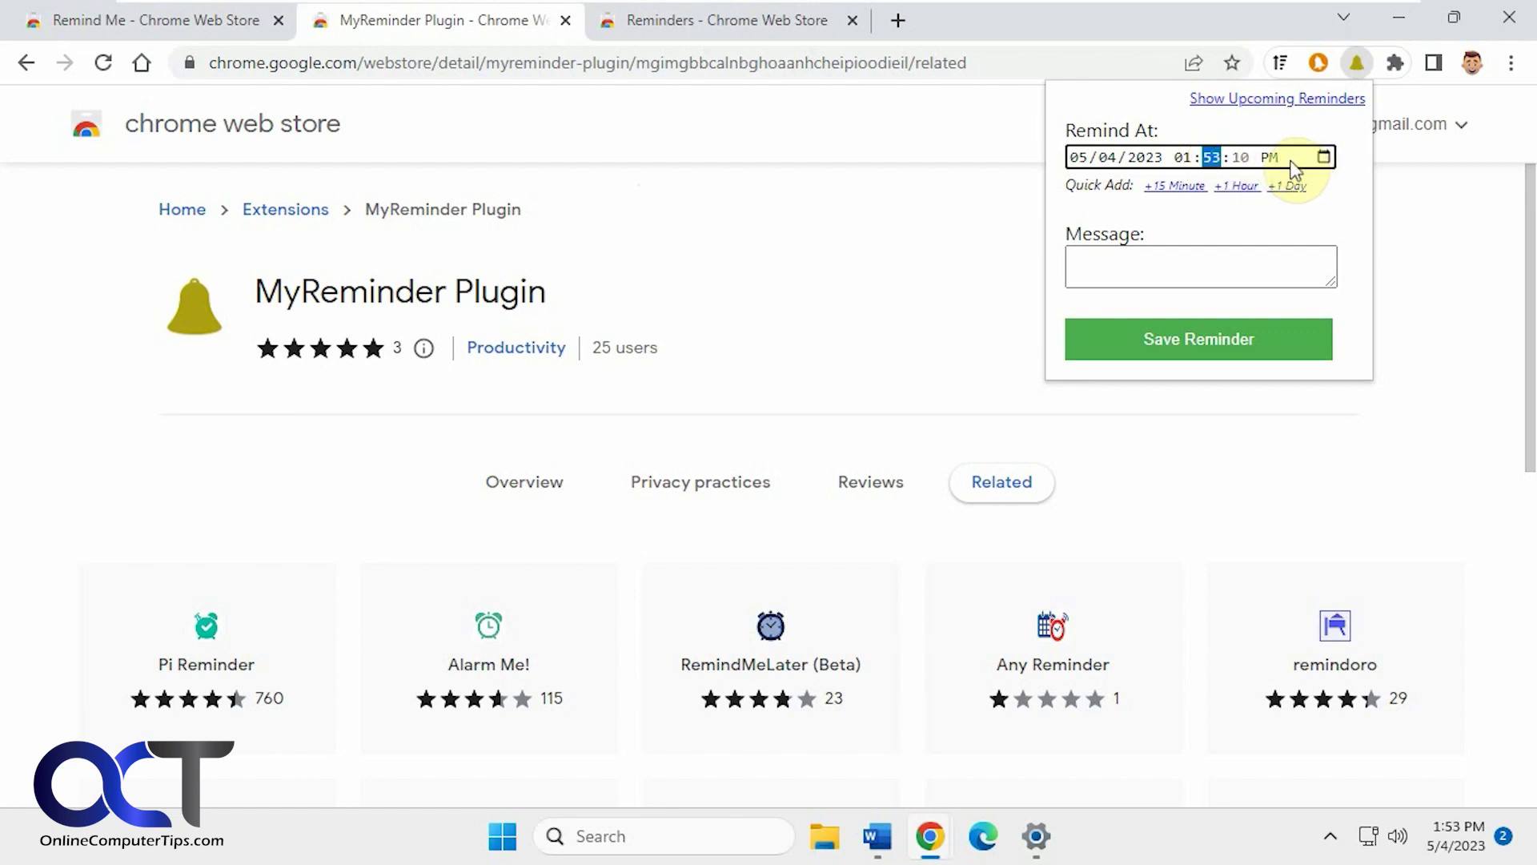
{"action": "type", "text": "54"}
{"action": "key", "text": "Tab"}
{"action": "left_click", "coordinate": [1324, 156]}
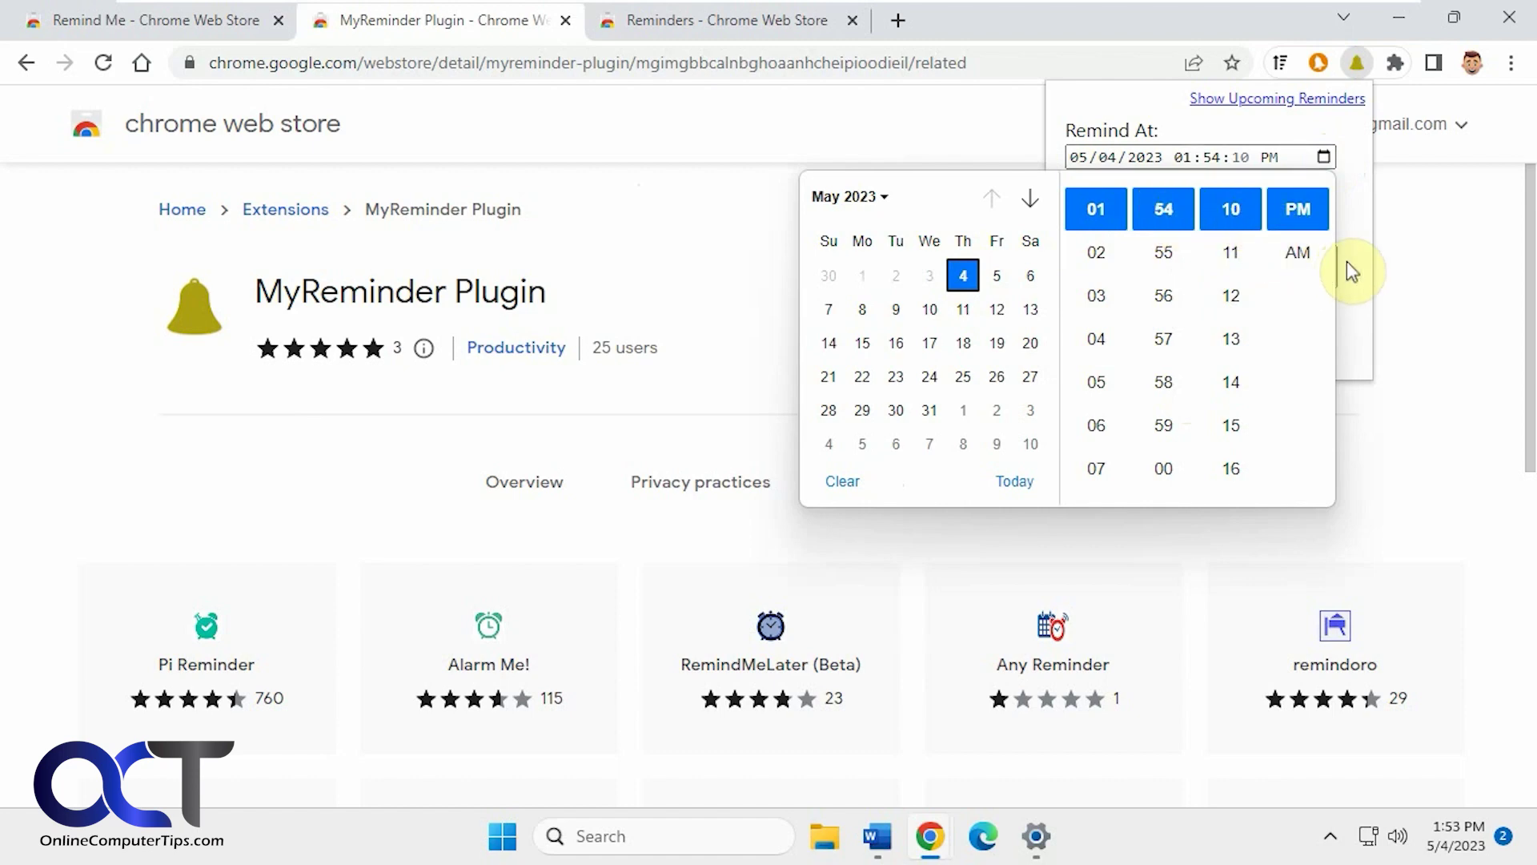
{"action": "left_click", "coordinate": [1298, 209]}
{"action": "left_click", "coordinate": [1353, 221]}
Save the reminder with message 'test' and view the upcoming reminders list
{"action": "left_click", "coordinate": [1222, 264]}
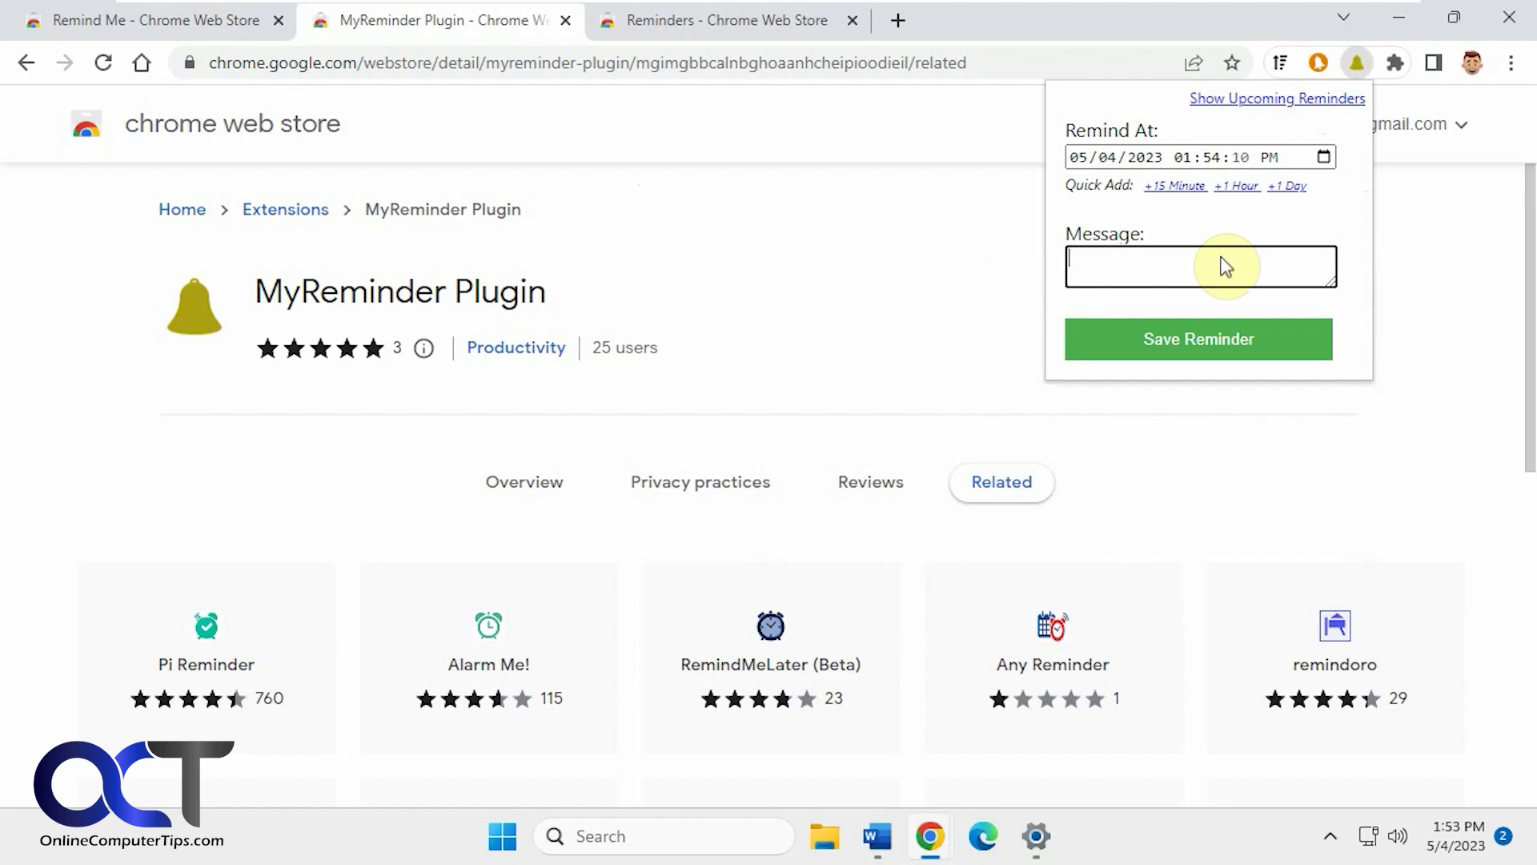
{"action": "type", "text": "test"}
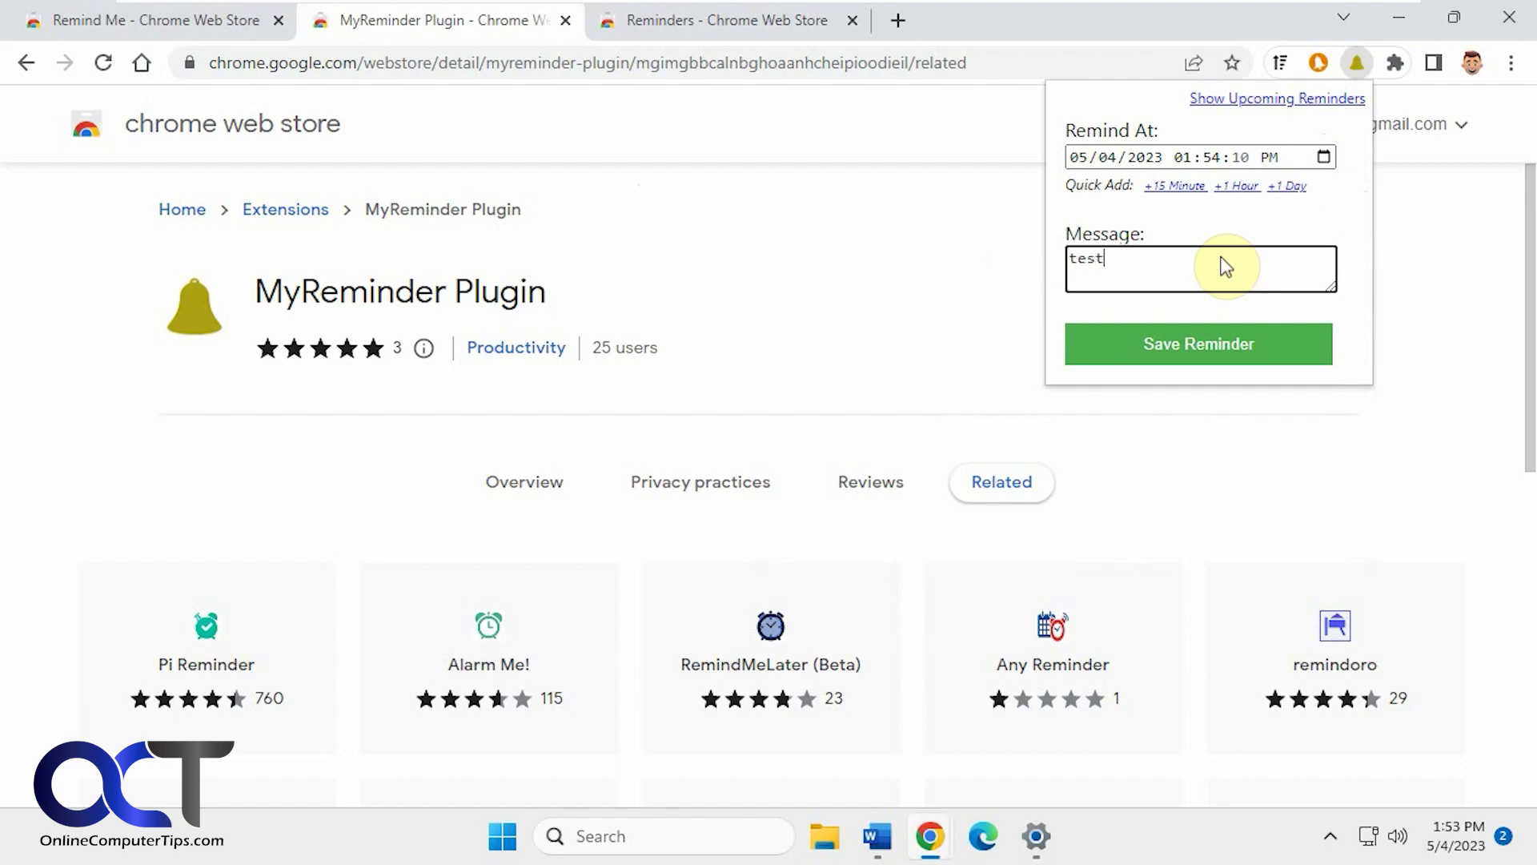
{"action": "left_click", "coordinate": [1227, 344]}
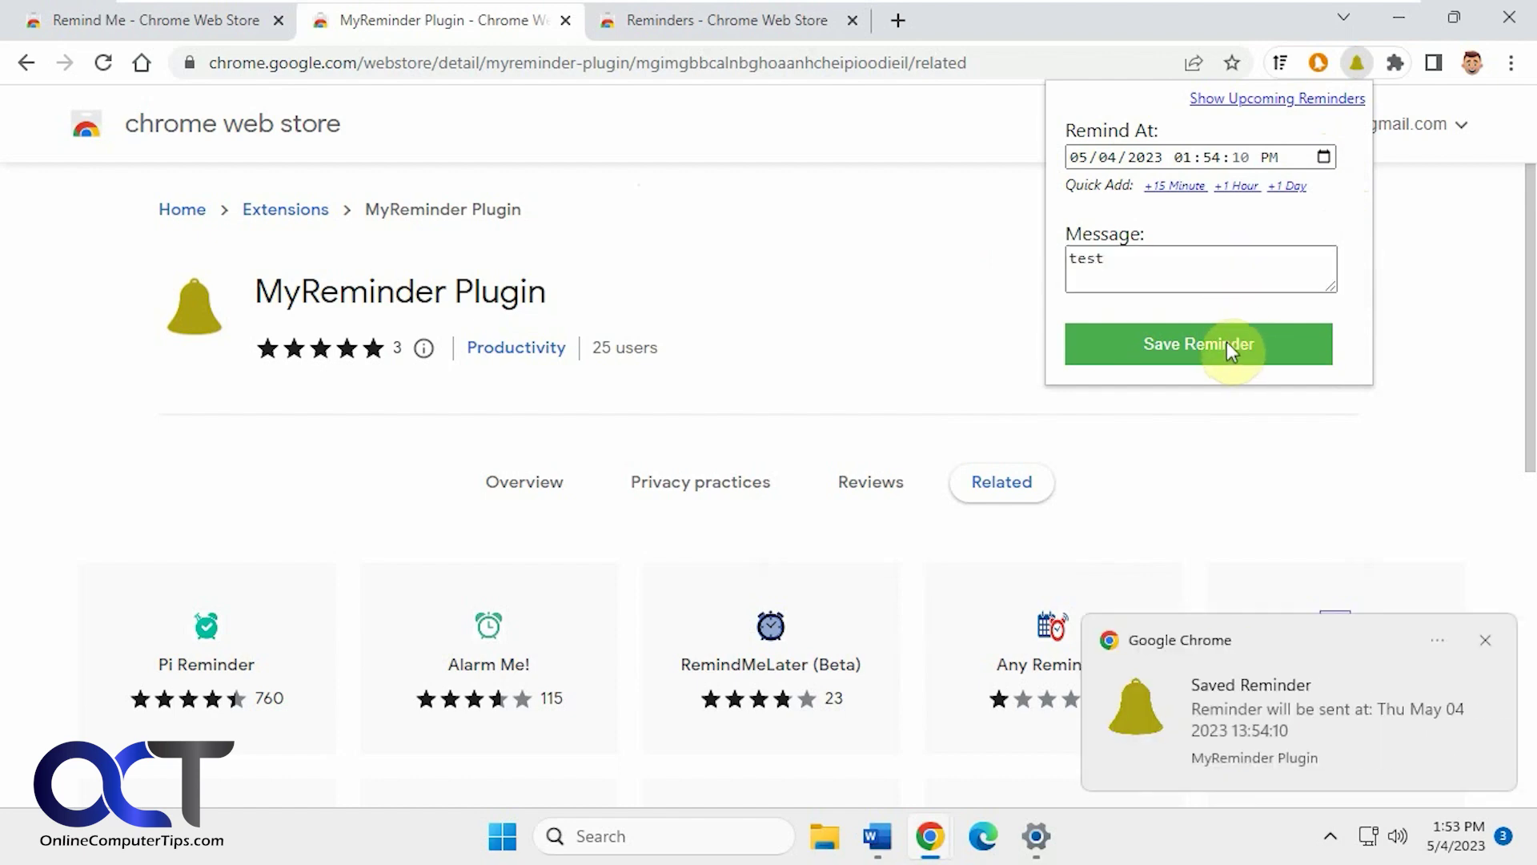
{"action": "left_click", "coordinate": [1295, 103]}
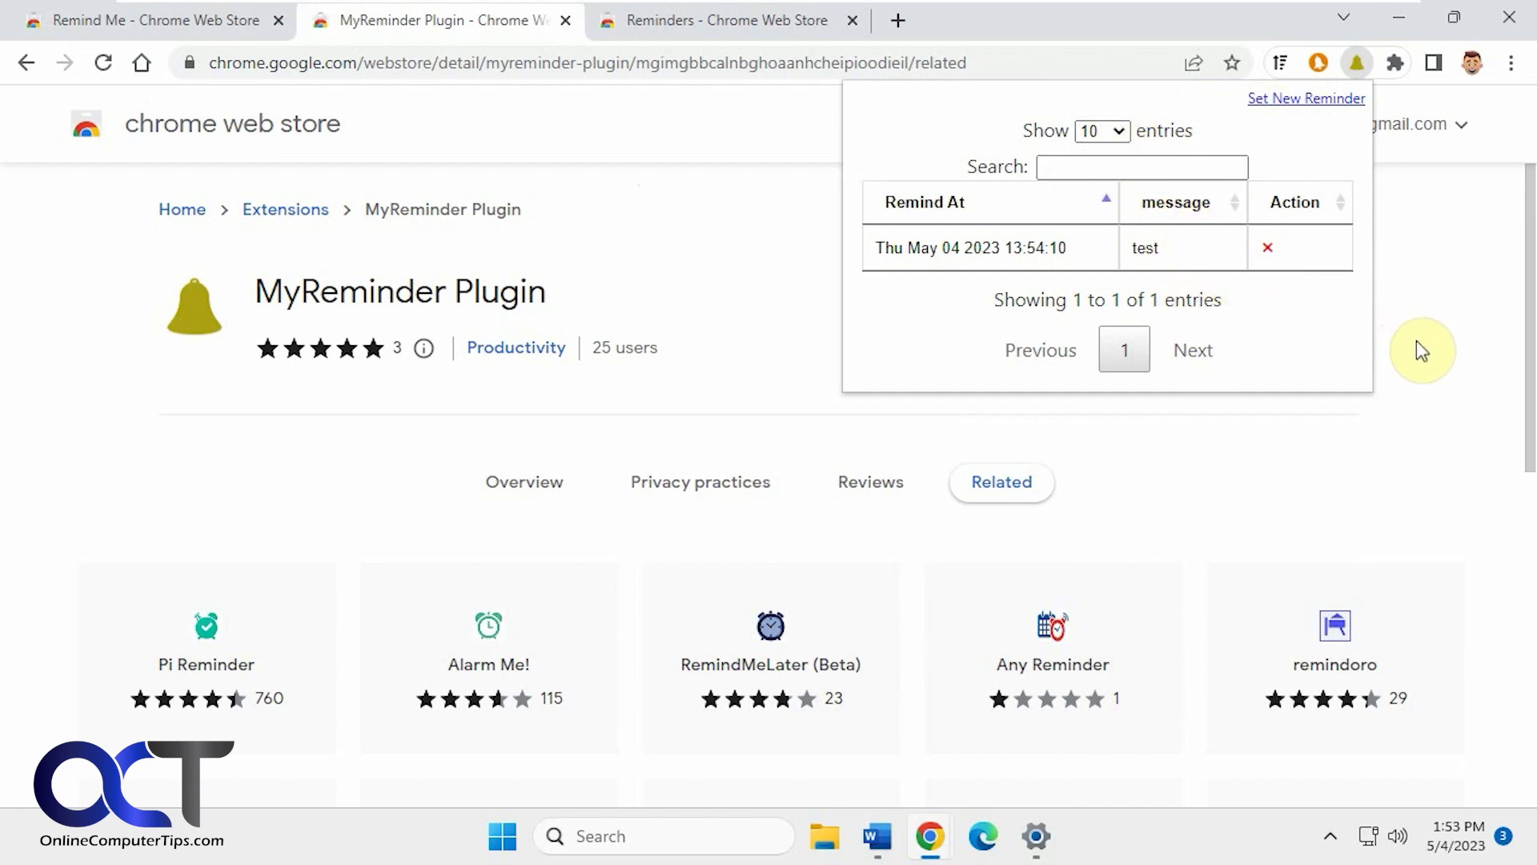
After the test reminder fires, confirm no upcoming reminders remain and dismiss its notification
{"action": "left_click", "coordinate": [1448, 408]}
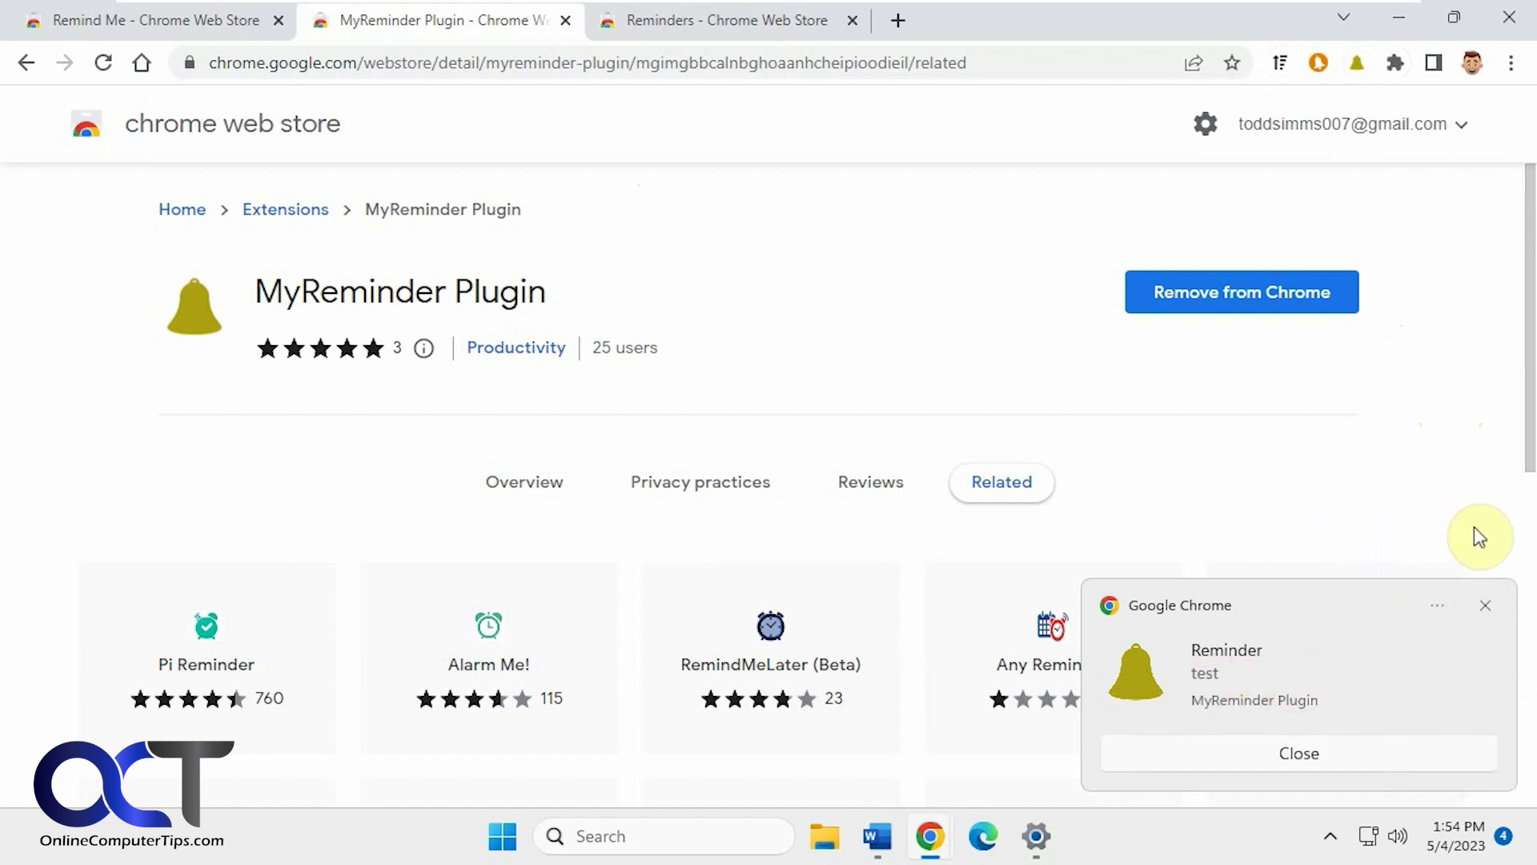
{"action": "left_click", "coordinate": [1356, 62]}
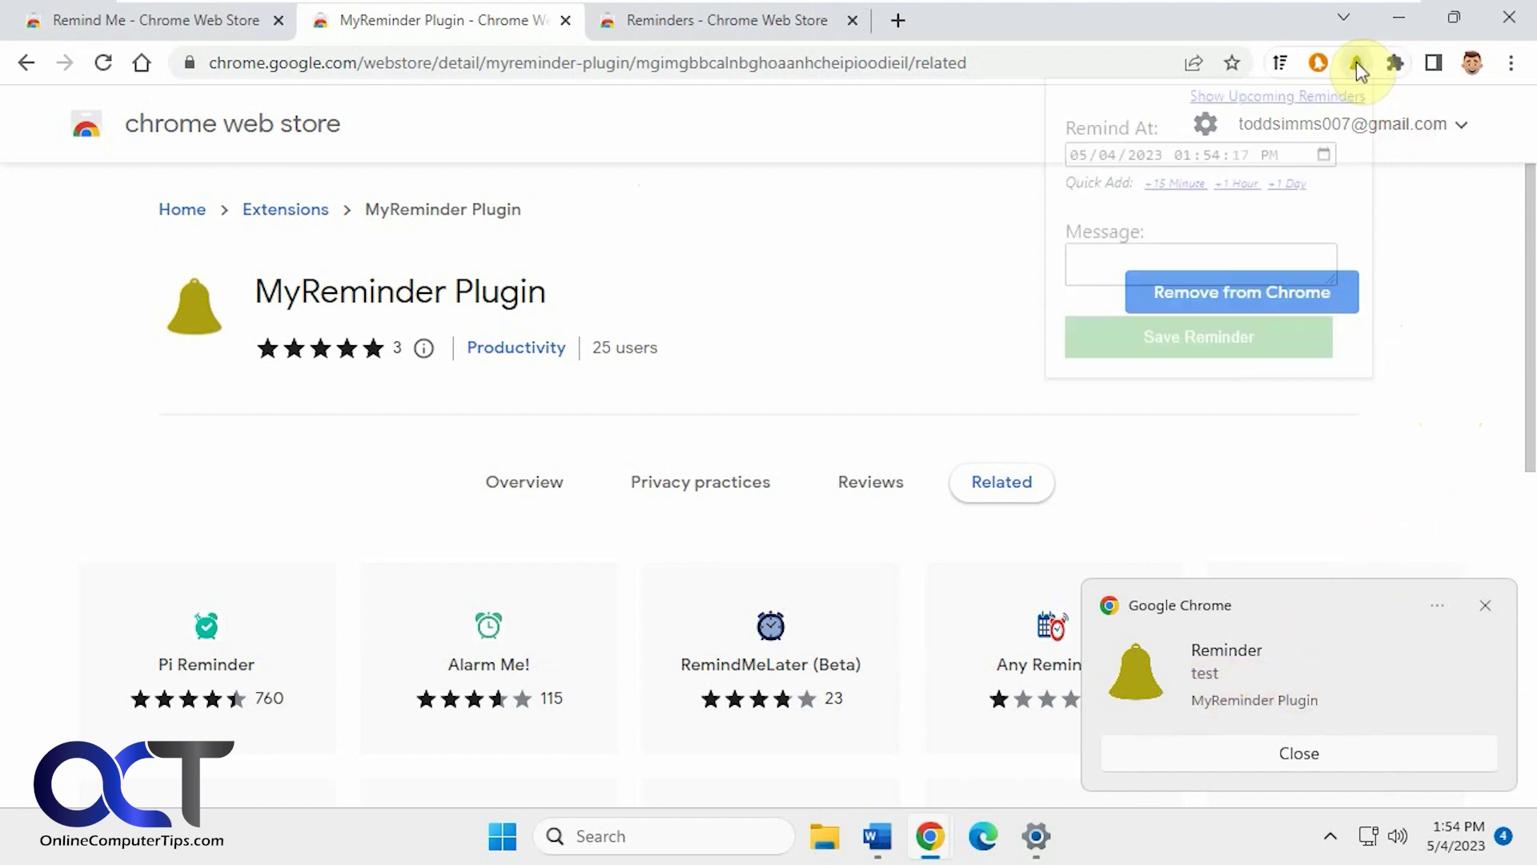
{"action": "left_click", "coordinate": [1303, 100]}
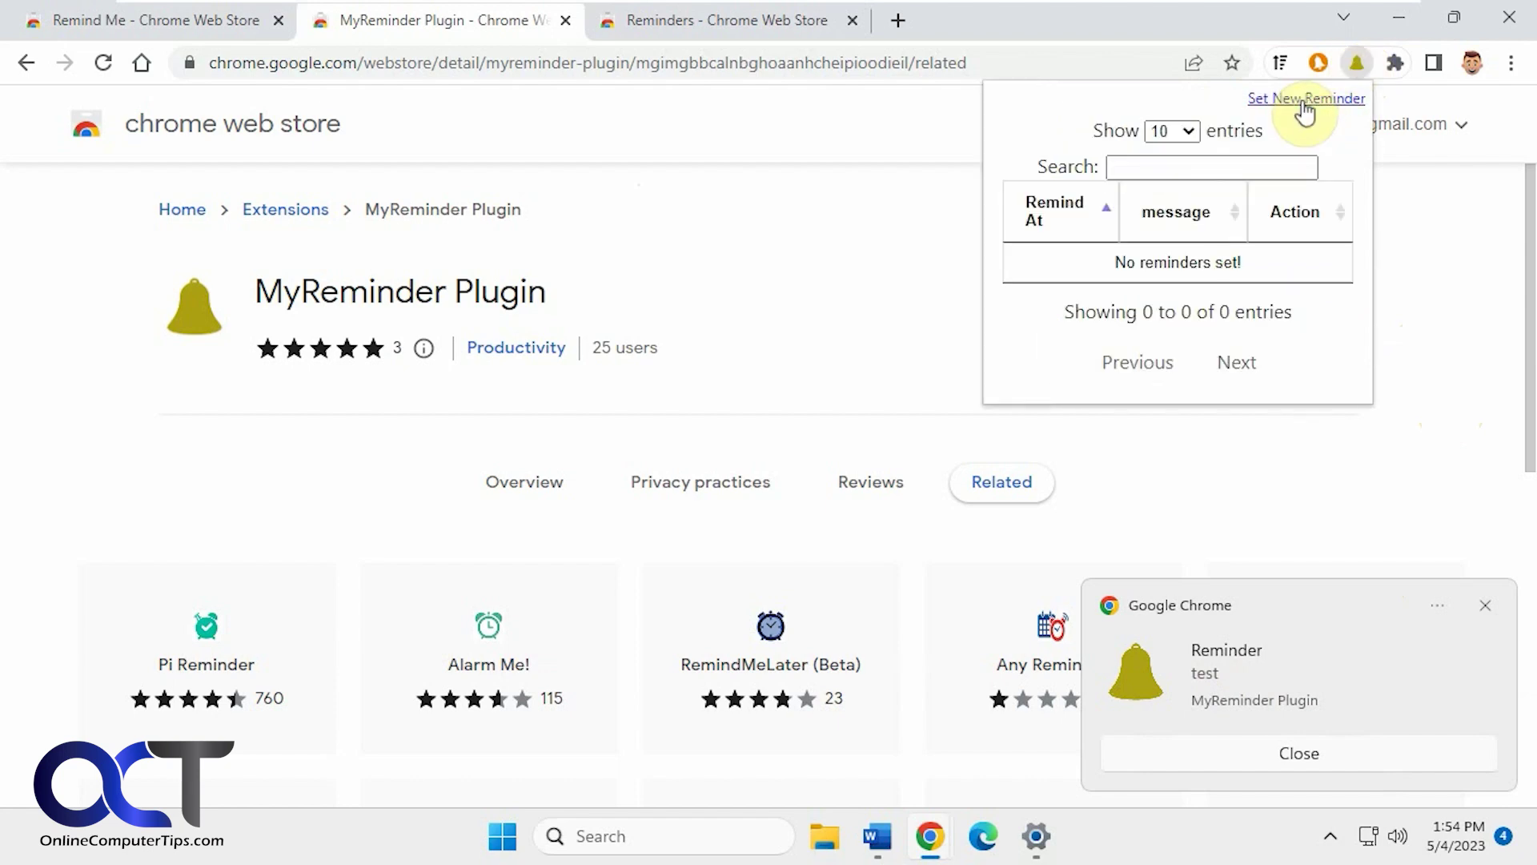
{"action": "left_click", "coordinate": [1447, 344]}
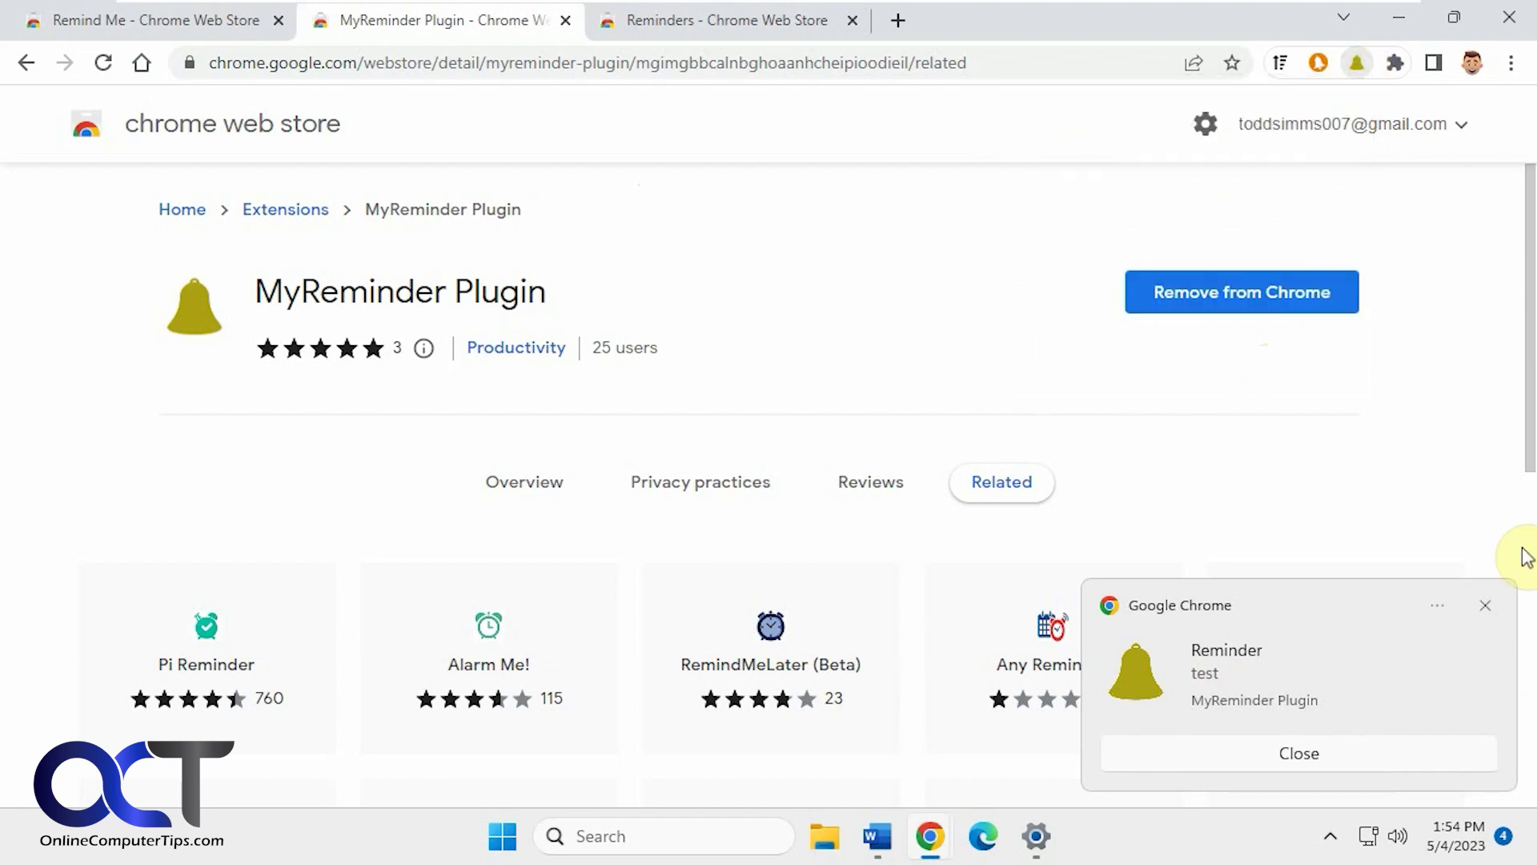
{"action": "left_click", "coordinate": [1485, 606]}
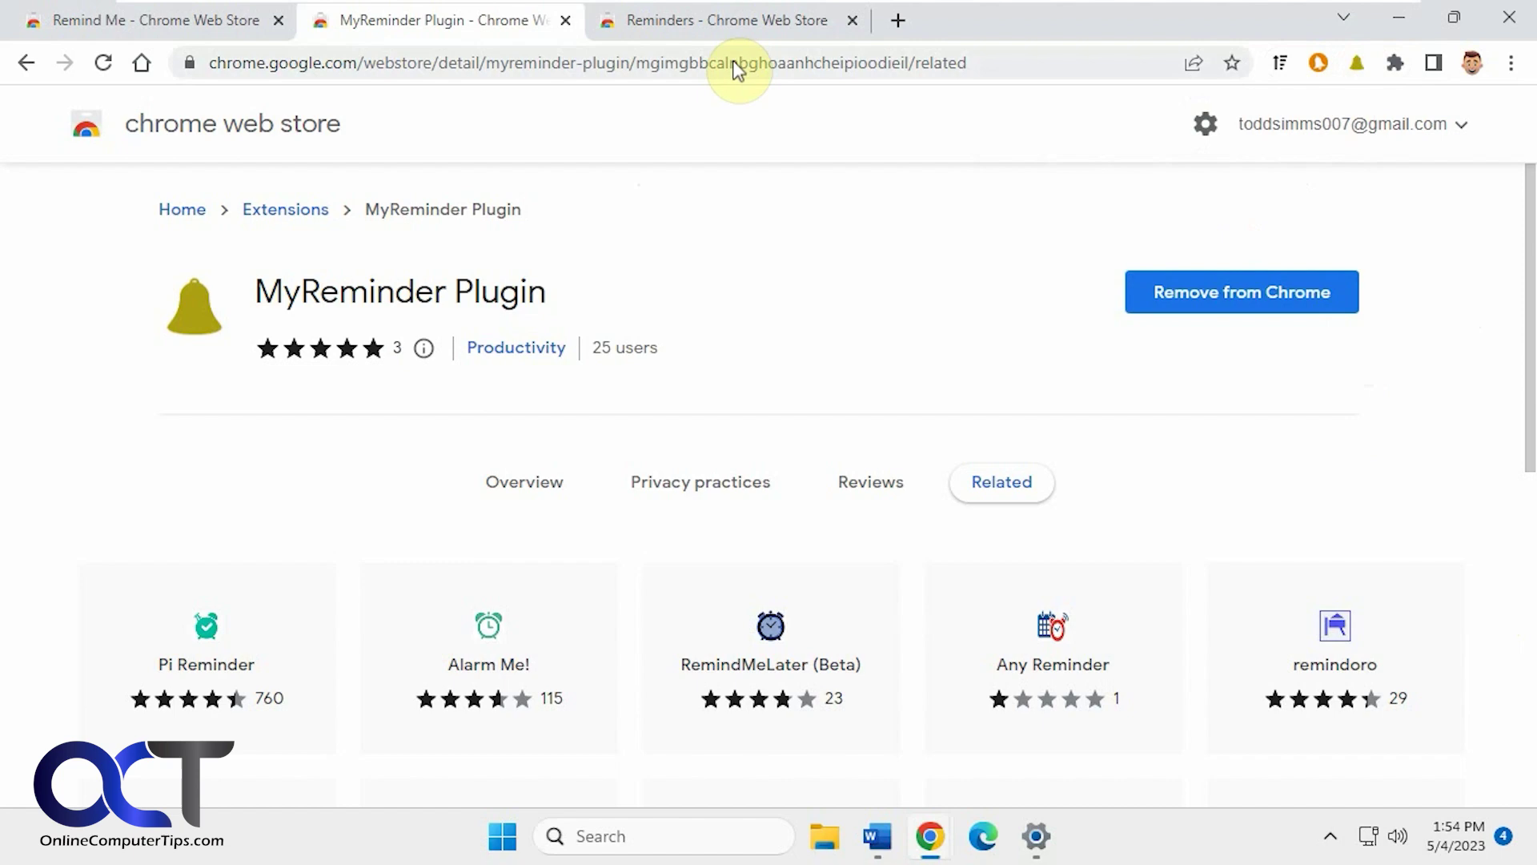
Add the Reminders extension to Chrome from its store page tab
{"action": "left_click", "coordinate": [731, 23]}
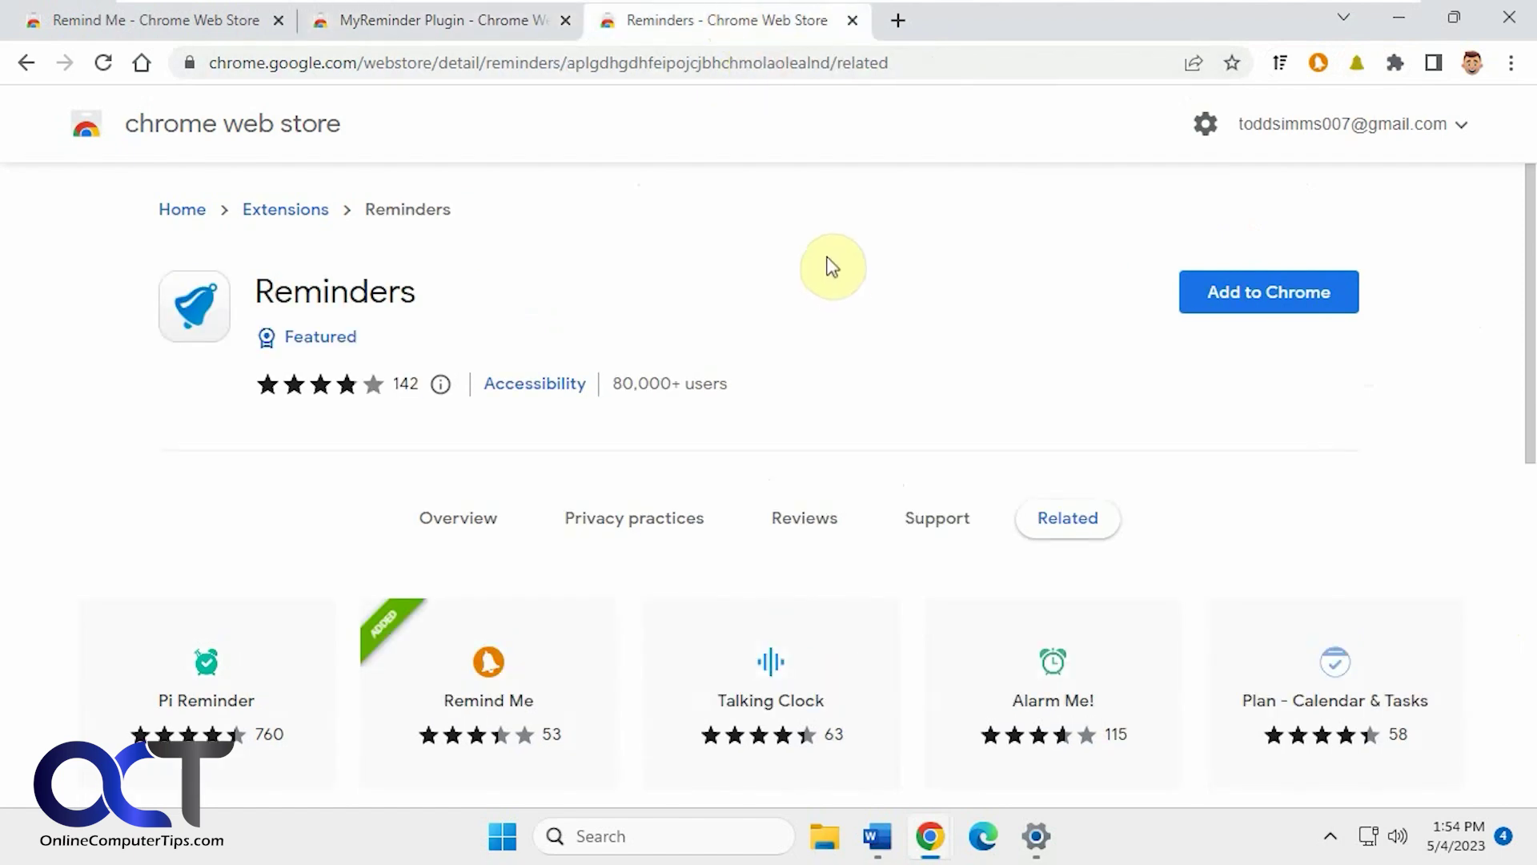
{"action": "left_click", "coordinate": [1270, 292]}
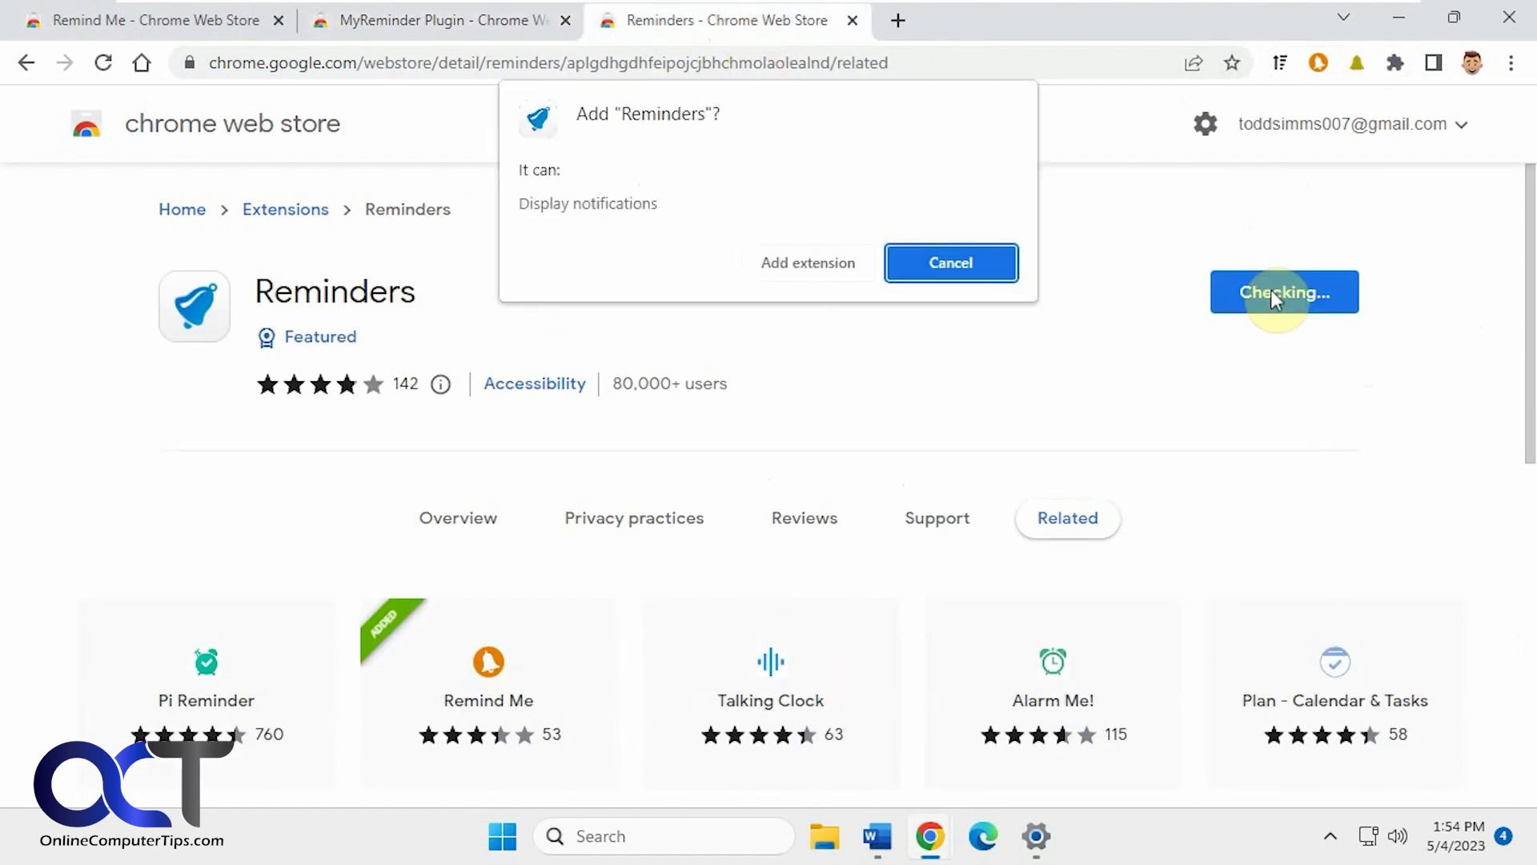
{"action": "left_click", "coordinate": [818, 261]}
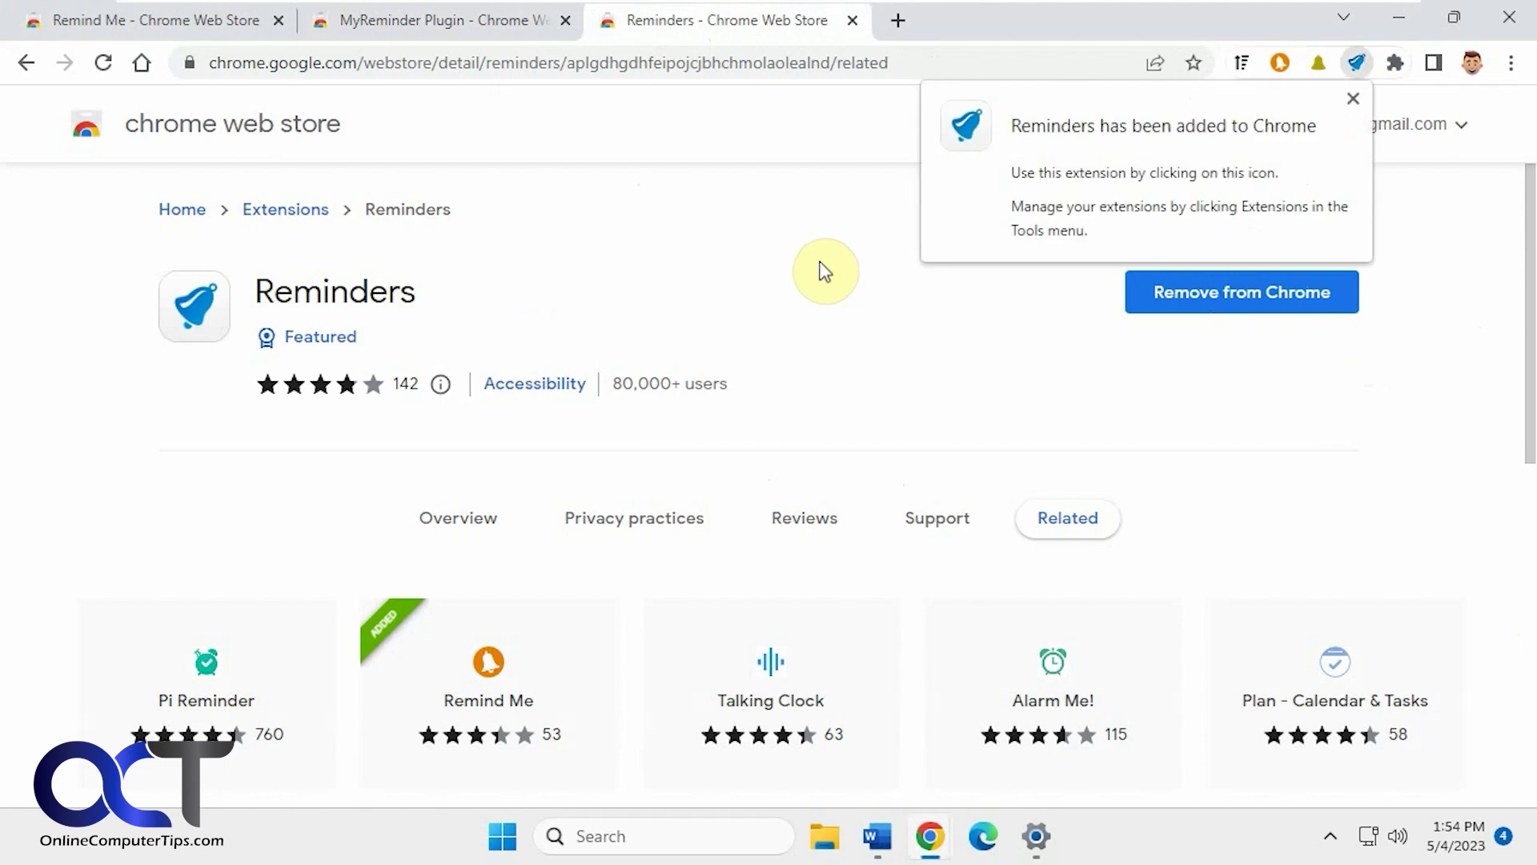
Pin Reminders to the toolbar and open its empty reminder list
{"action": "left_click", "coordinate": [1395, 66]}
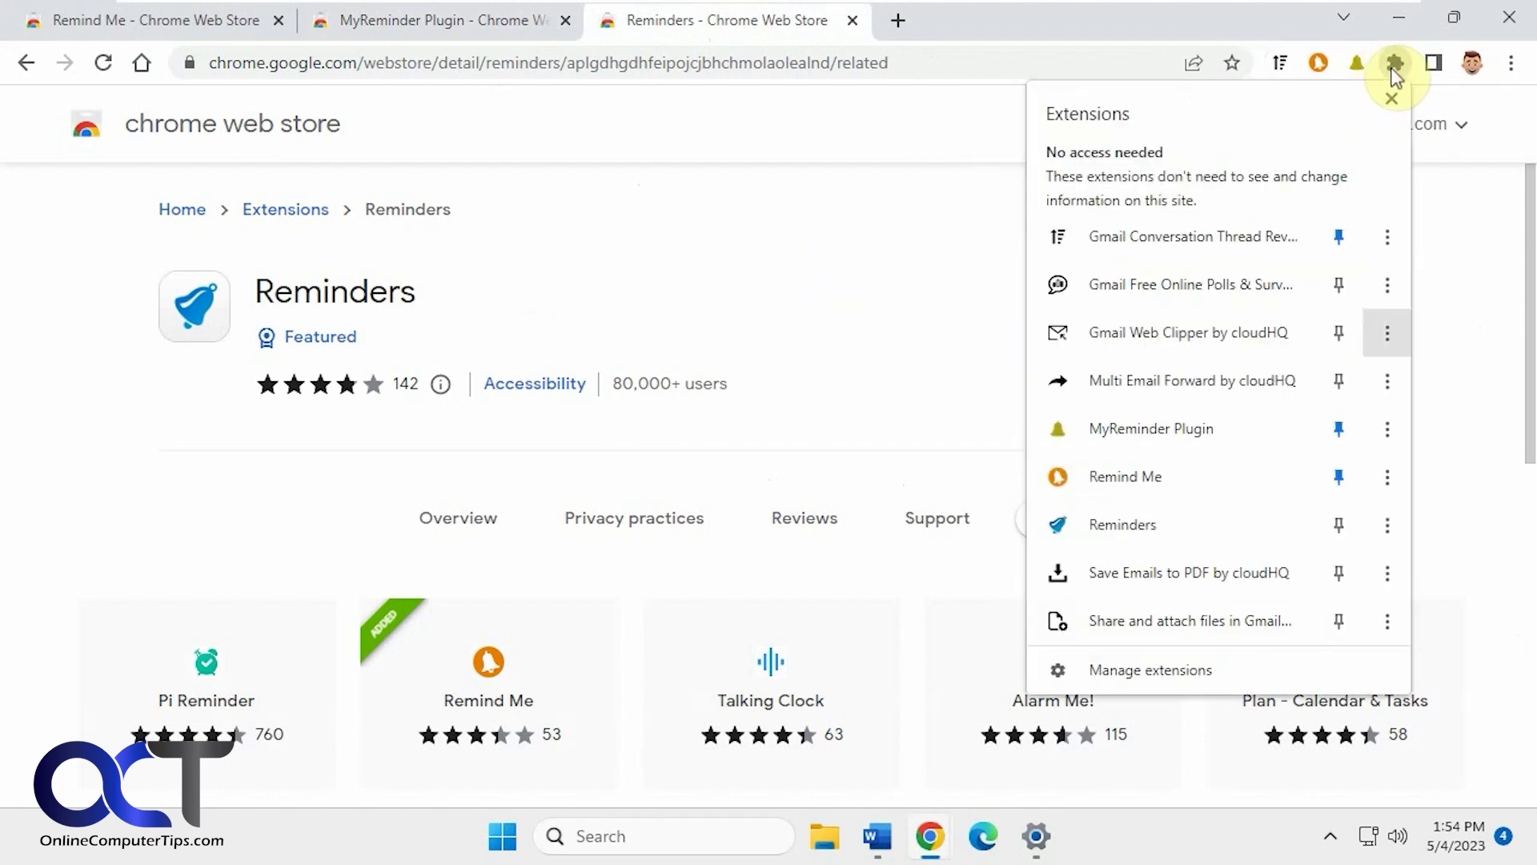
{"action": "left_click", "coordinate": [1339, 526]}
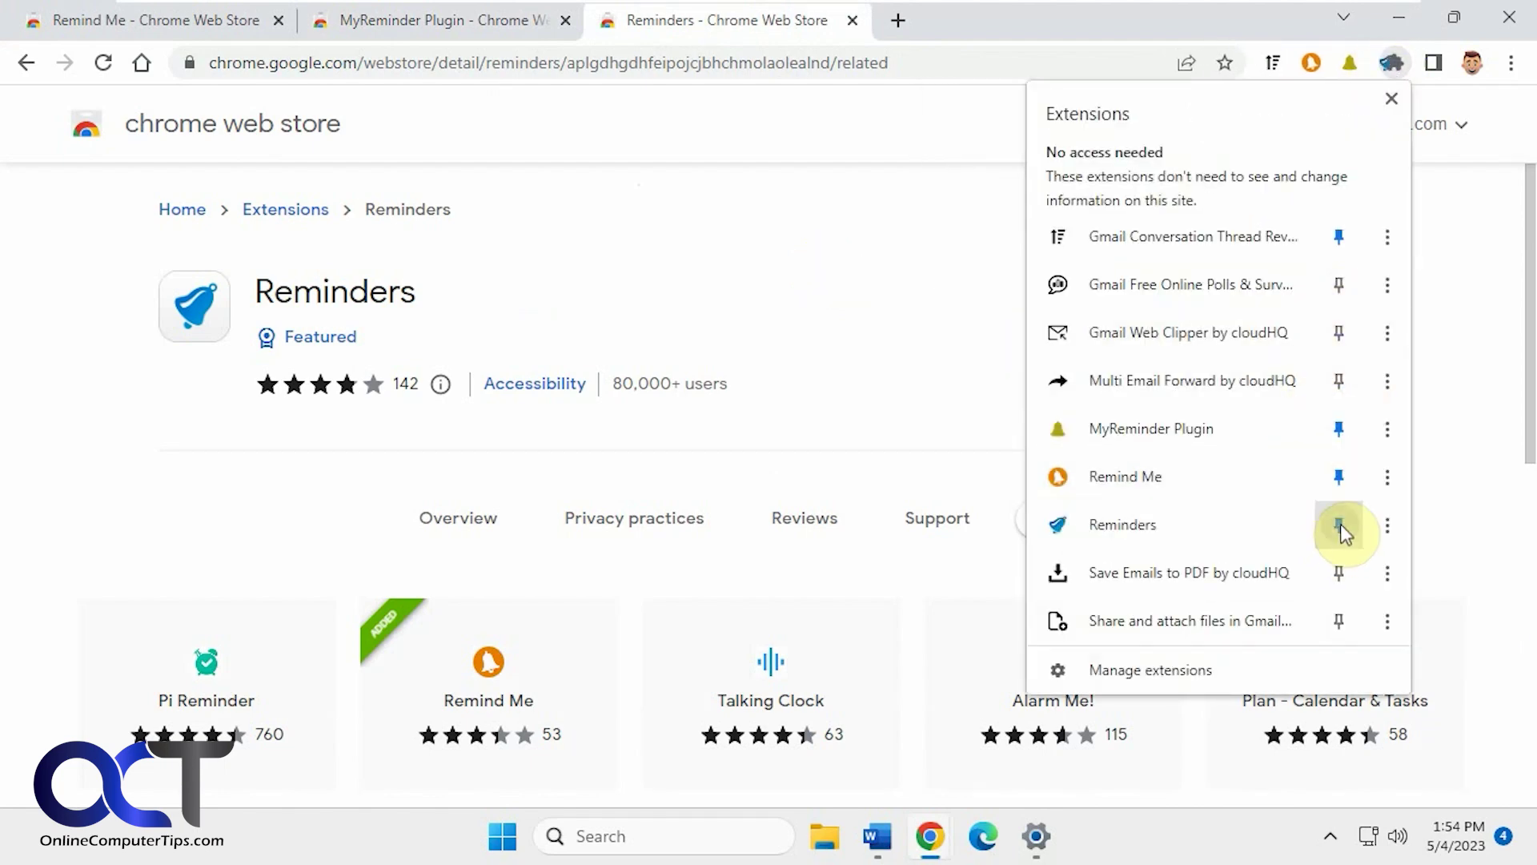
{"action": "left_click", "coordinate": [892, 400]}
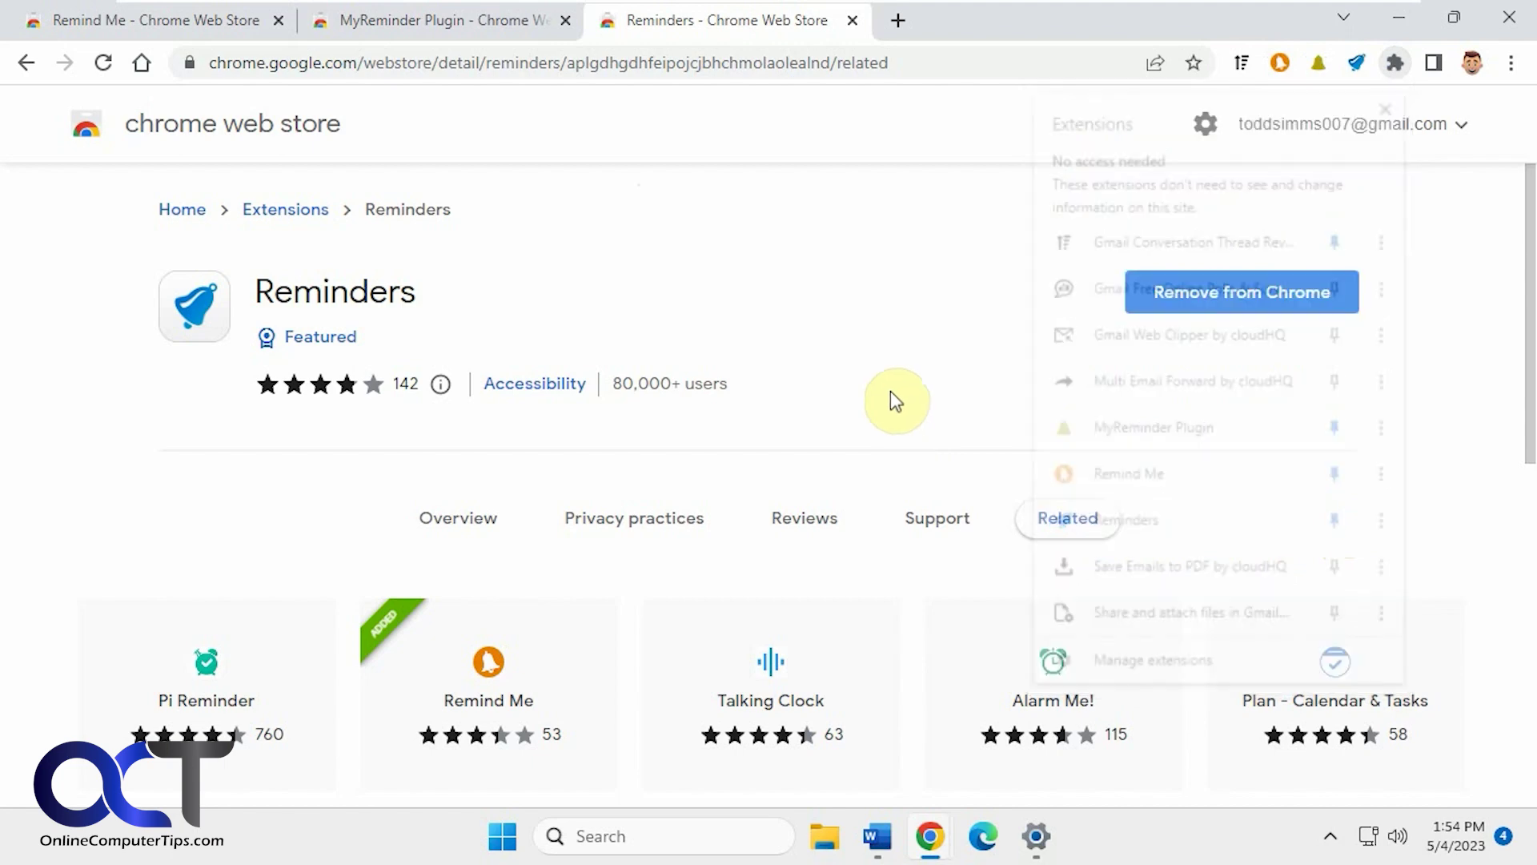
{"action": "left_click", "coordinate": [1356, 66]}
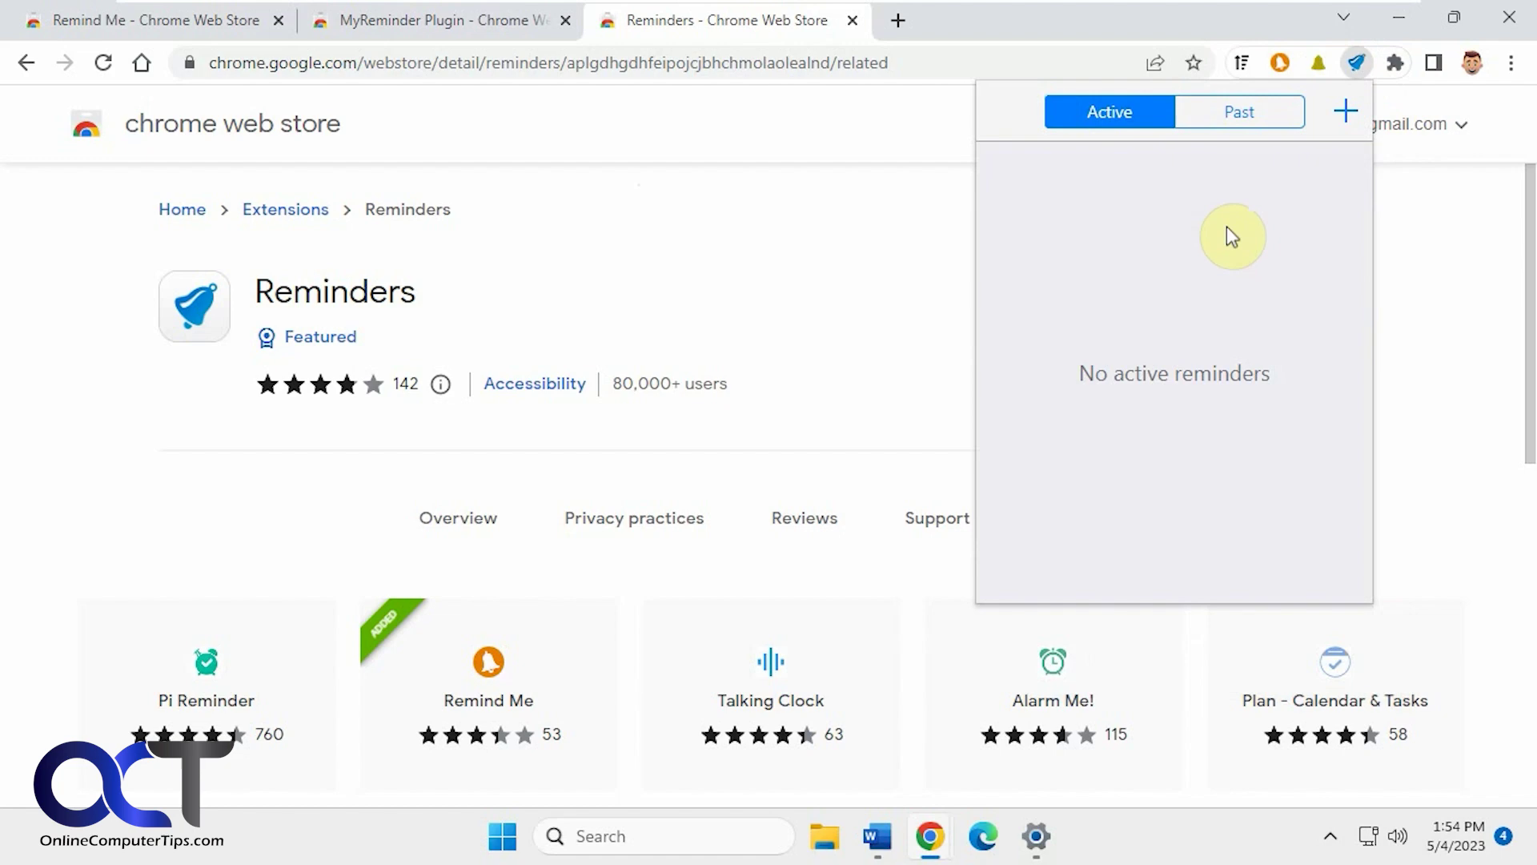
Create a Text reminder 'Pickup dry cleaning after work' and reopen Reminders to verify it
{"action": "left_click", "coordinate": [1346, 112]}
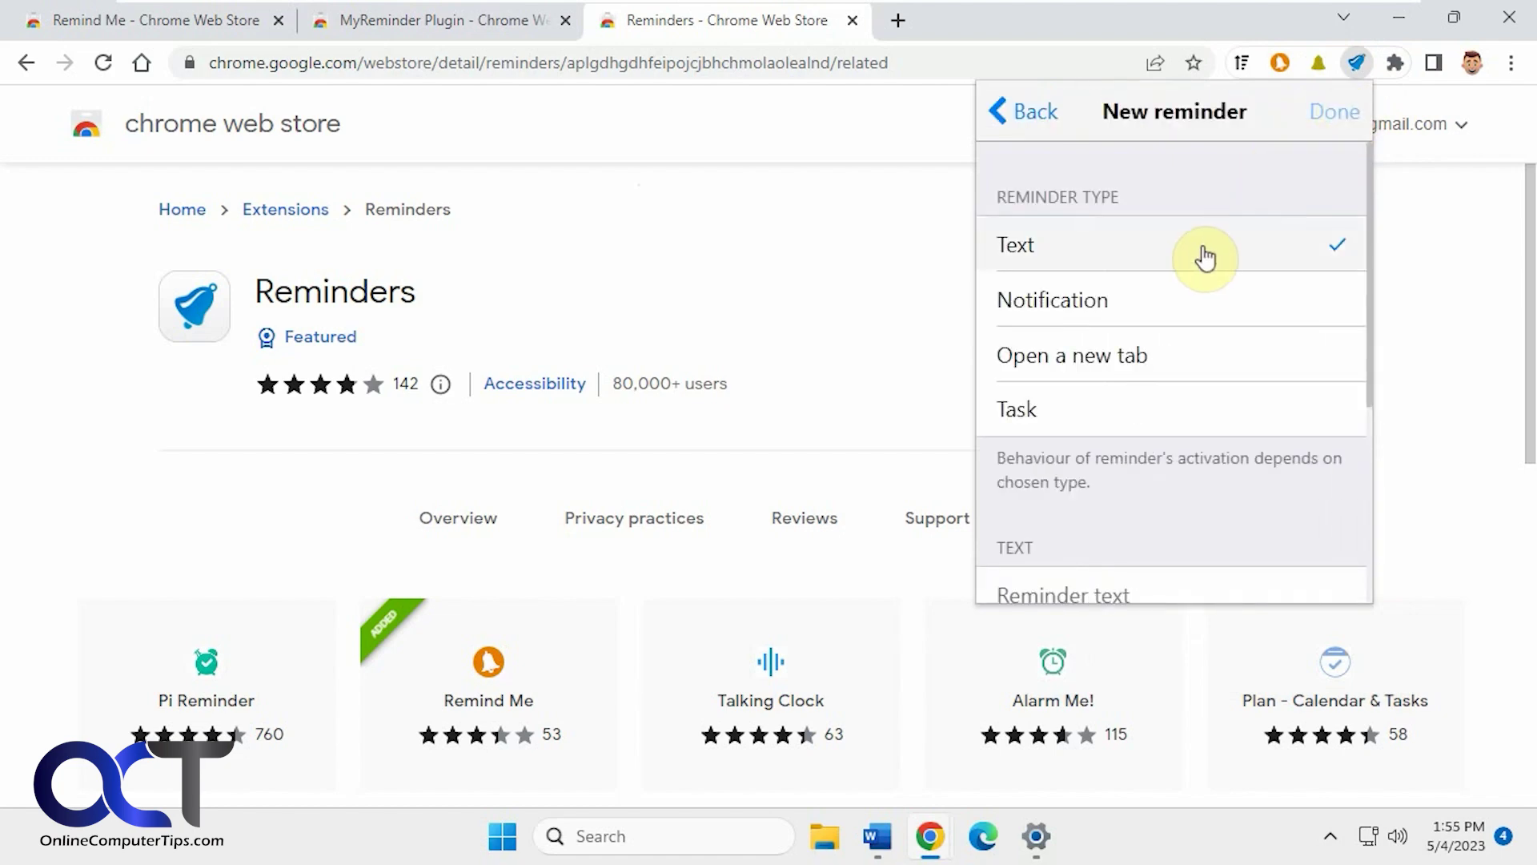
{"action": "scroll", "coordinate": [1200, 432], "scroll_direction": "down", "scroll_amount": 2}
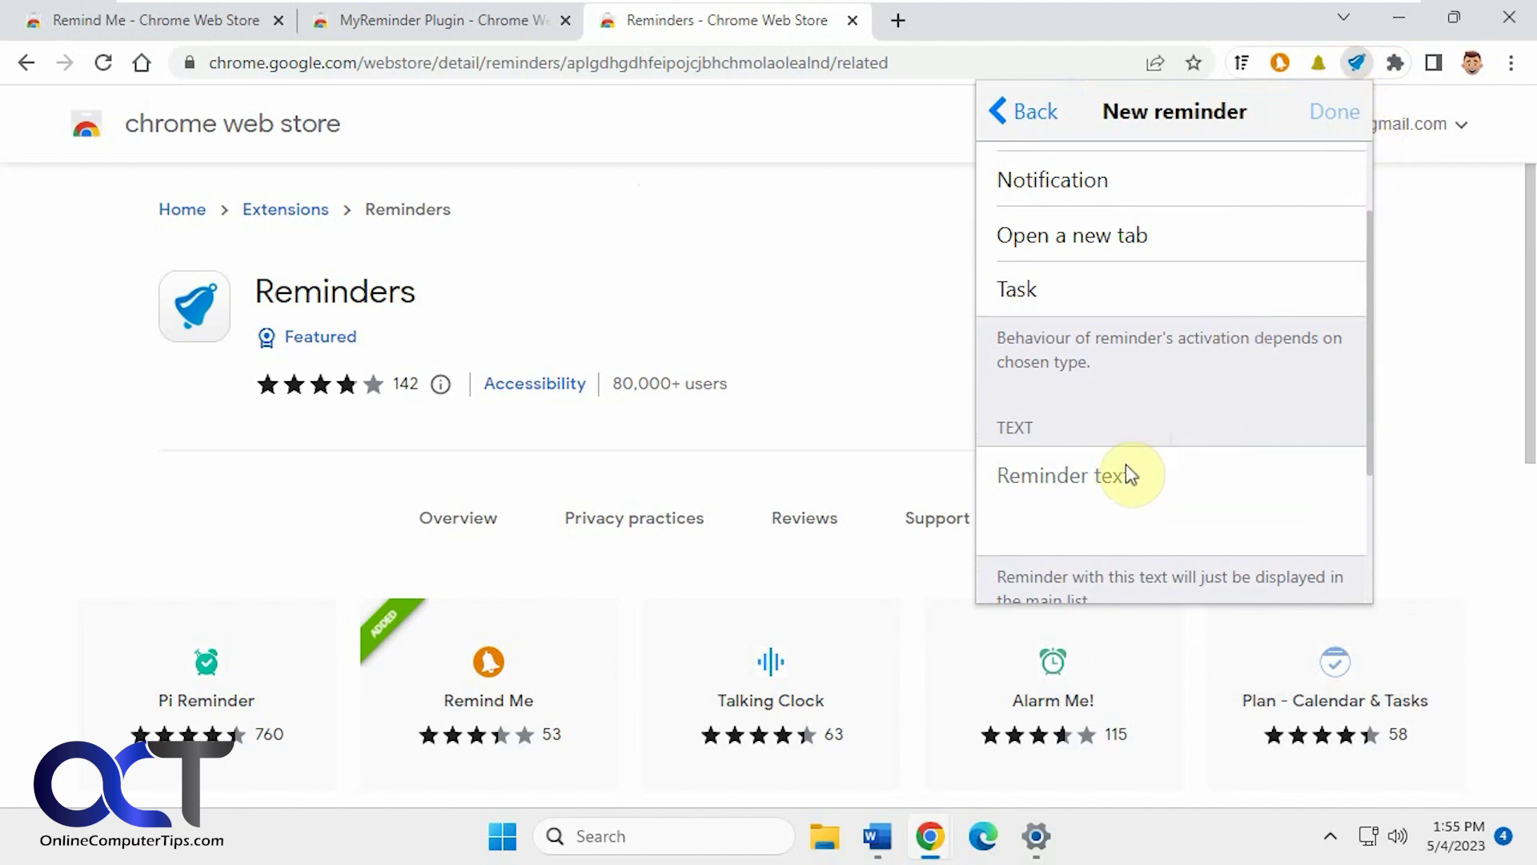
{"action": "type", "text": "Pic"}
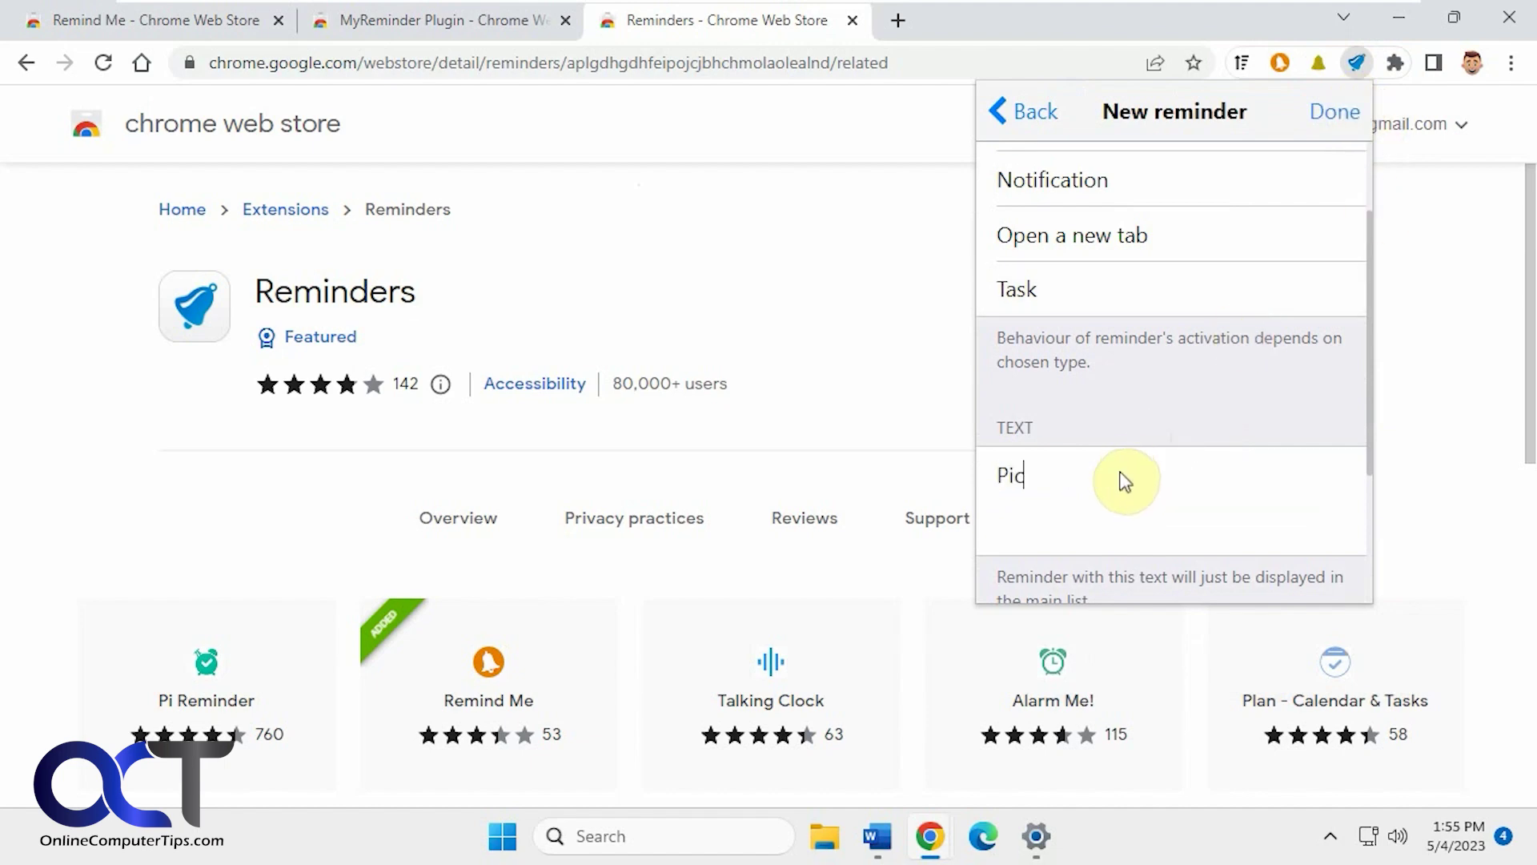
{"action": "type", "text": "kup dry cleaning after work"}
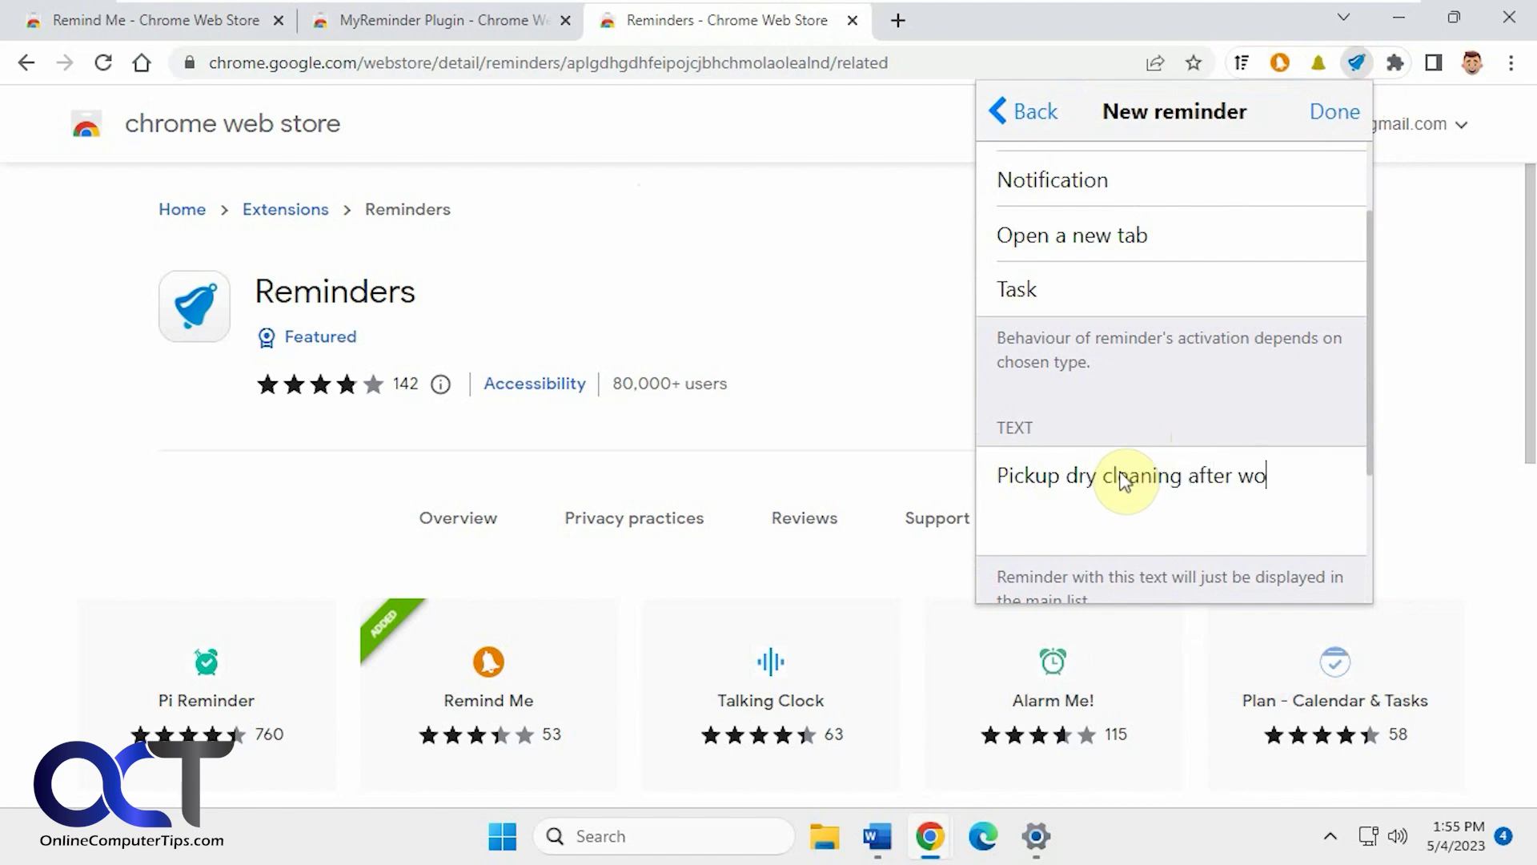
{"action": "left_click", "coordinate": [1333, 113]}
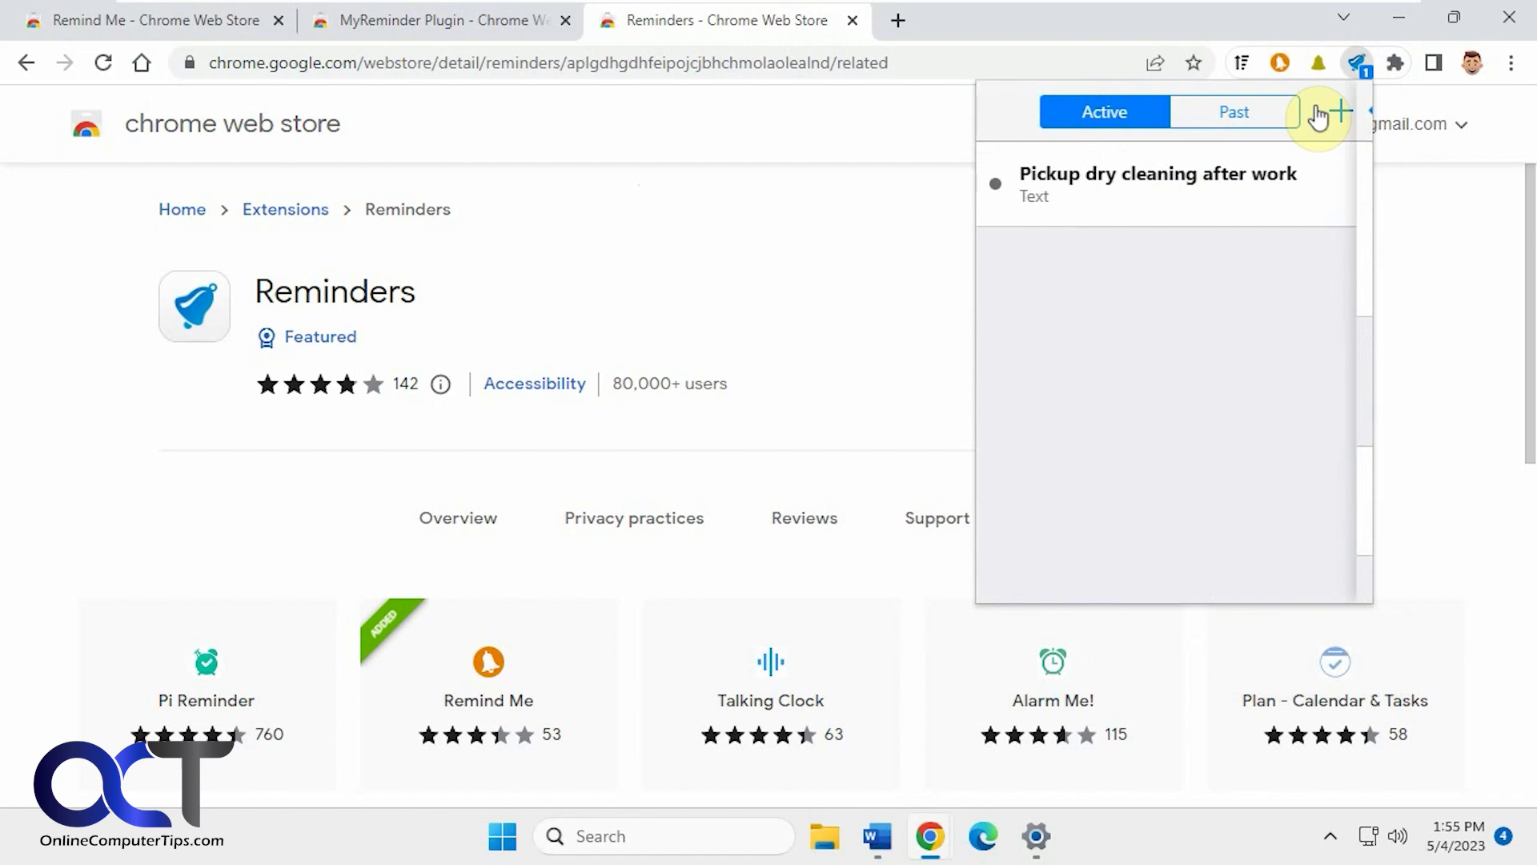
{"action": "left_click", "coordinate": [1461, 376]}
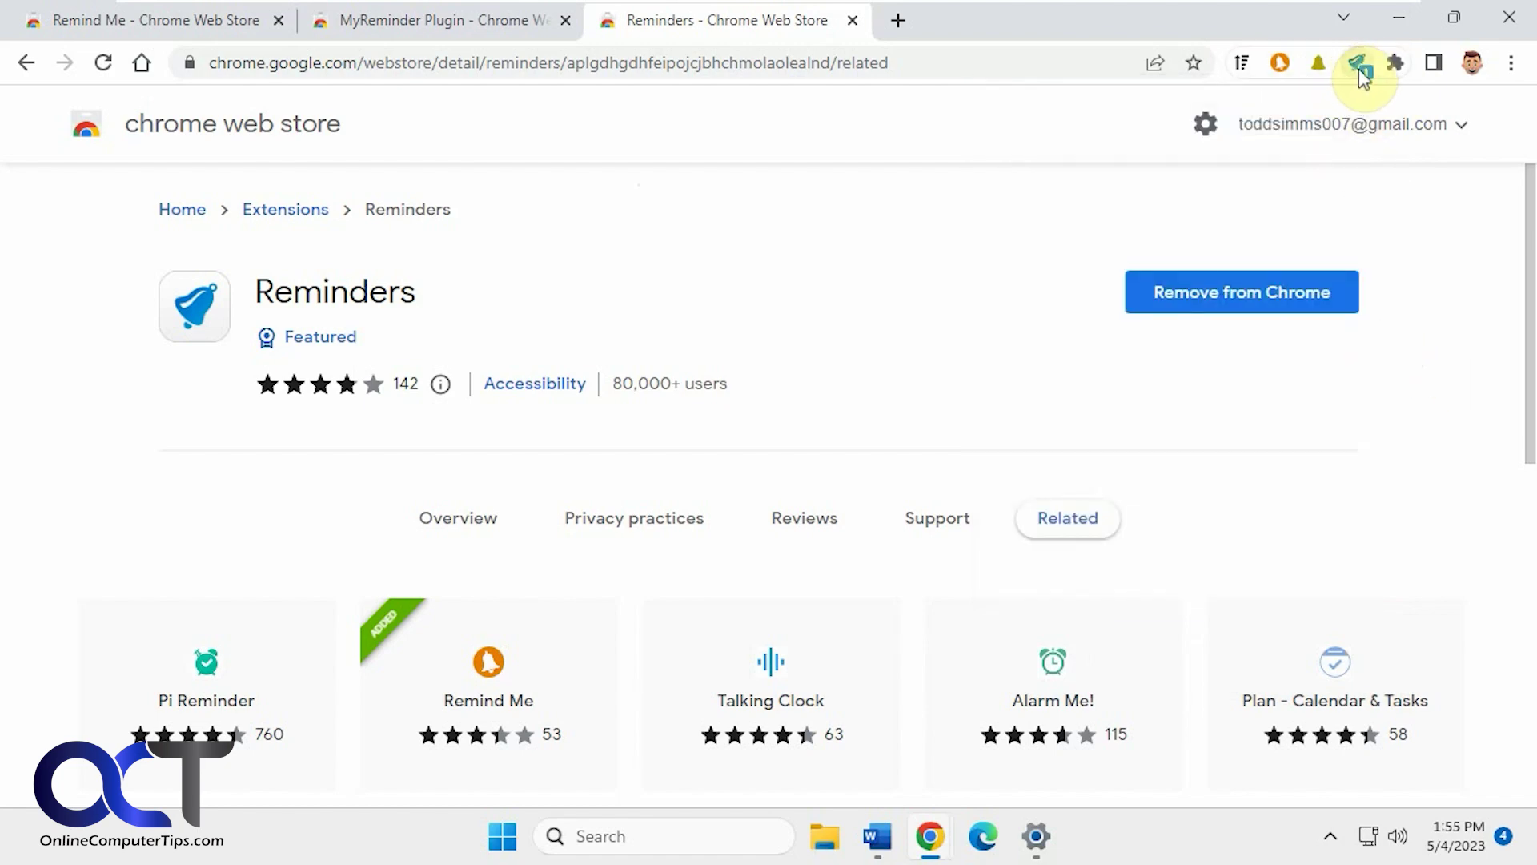
{"action": "left_click", "coordinate": [1360, 69]}
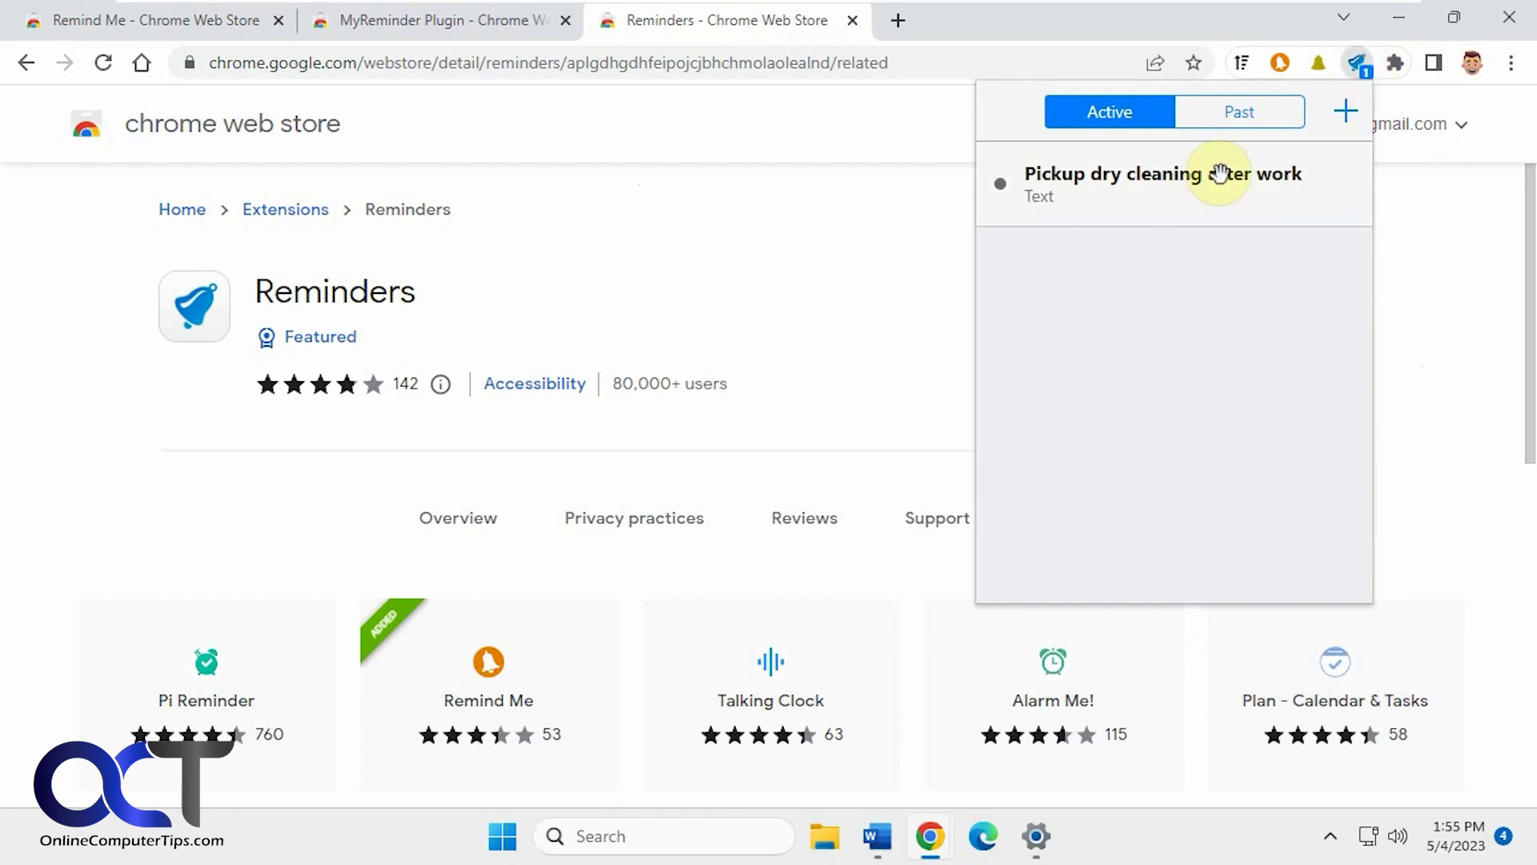
Start a new Notification-type reminder with the text 'Sales meeting'
{"action": "left_click", "coordinate": [1346, 116]}
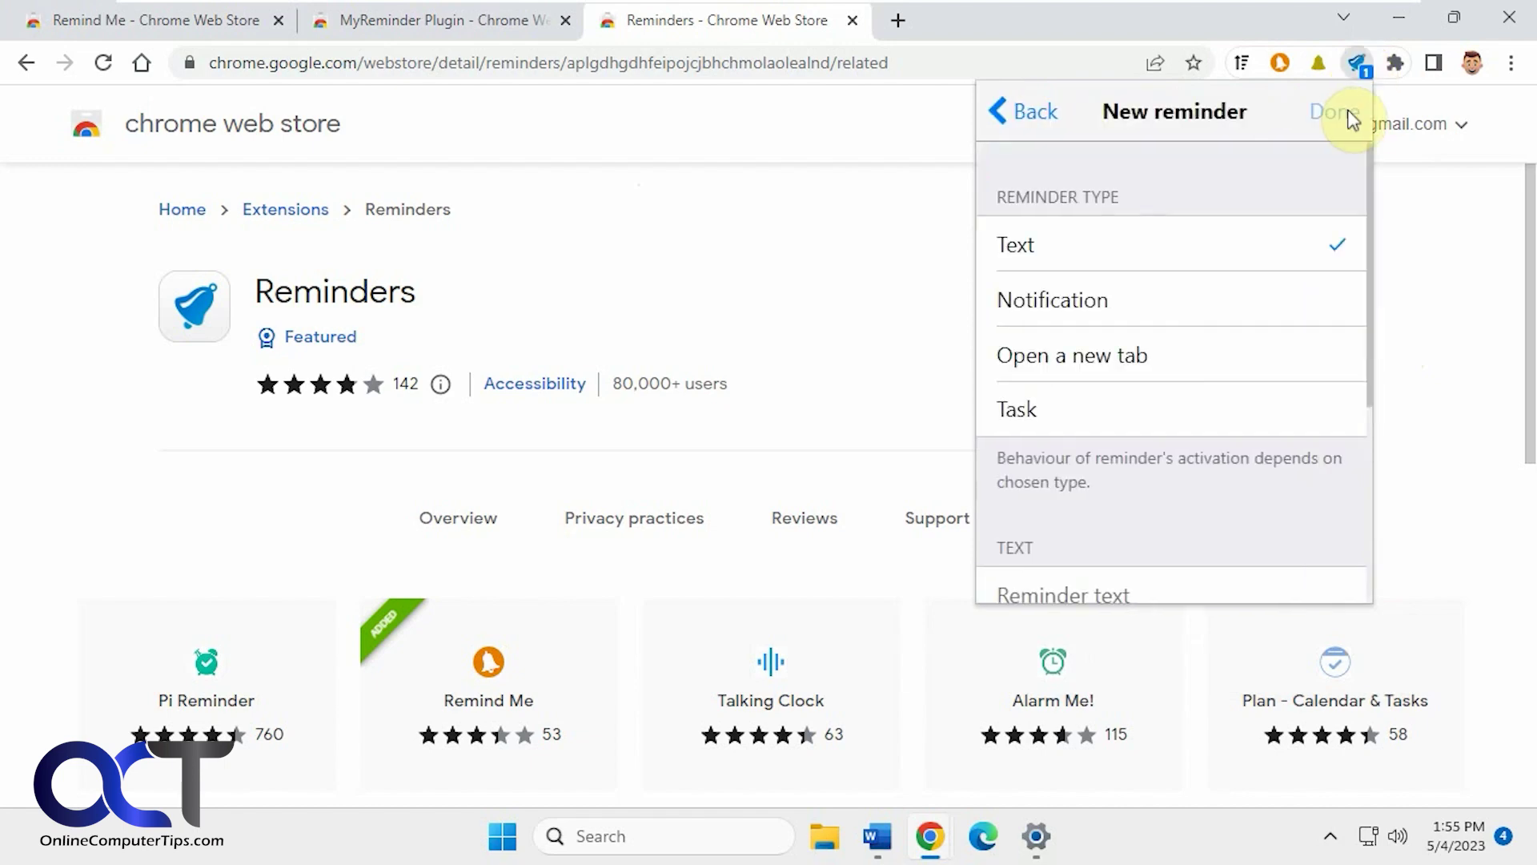
{"action": "left_click", "coordinate": [1193, 302]}
{"action": "scroll", "coordinate": [1185, 517], "scroll_direction": "down", "scroll_amount": 1}
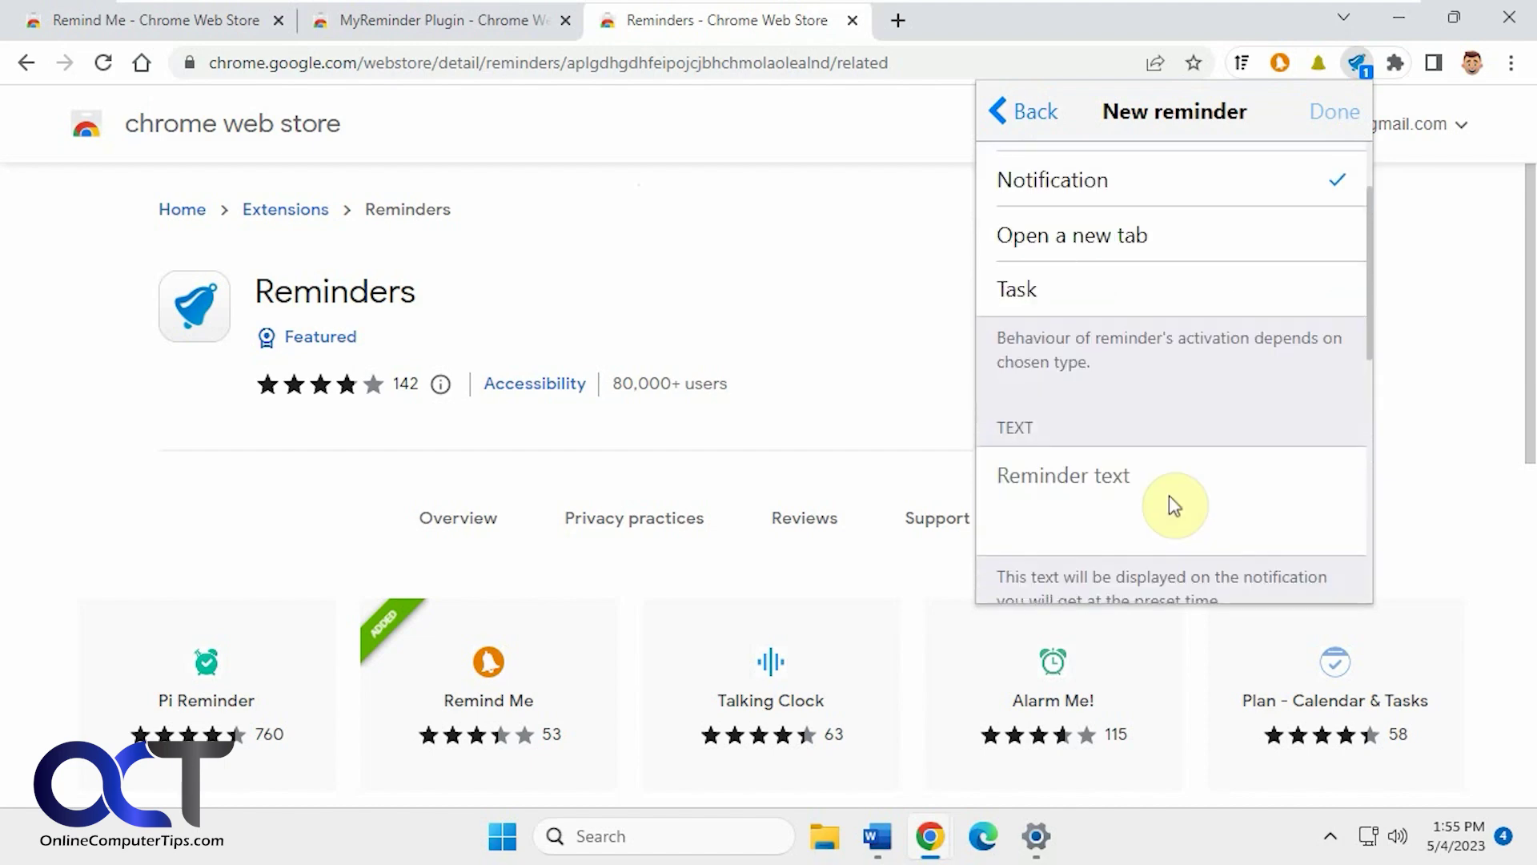
{"action": "left_click", "coordinate": [1058, 467]}
{"action": "type", "text": "Sales meeting"}
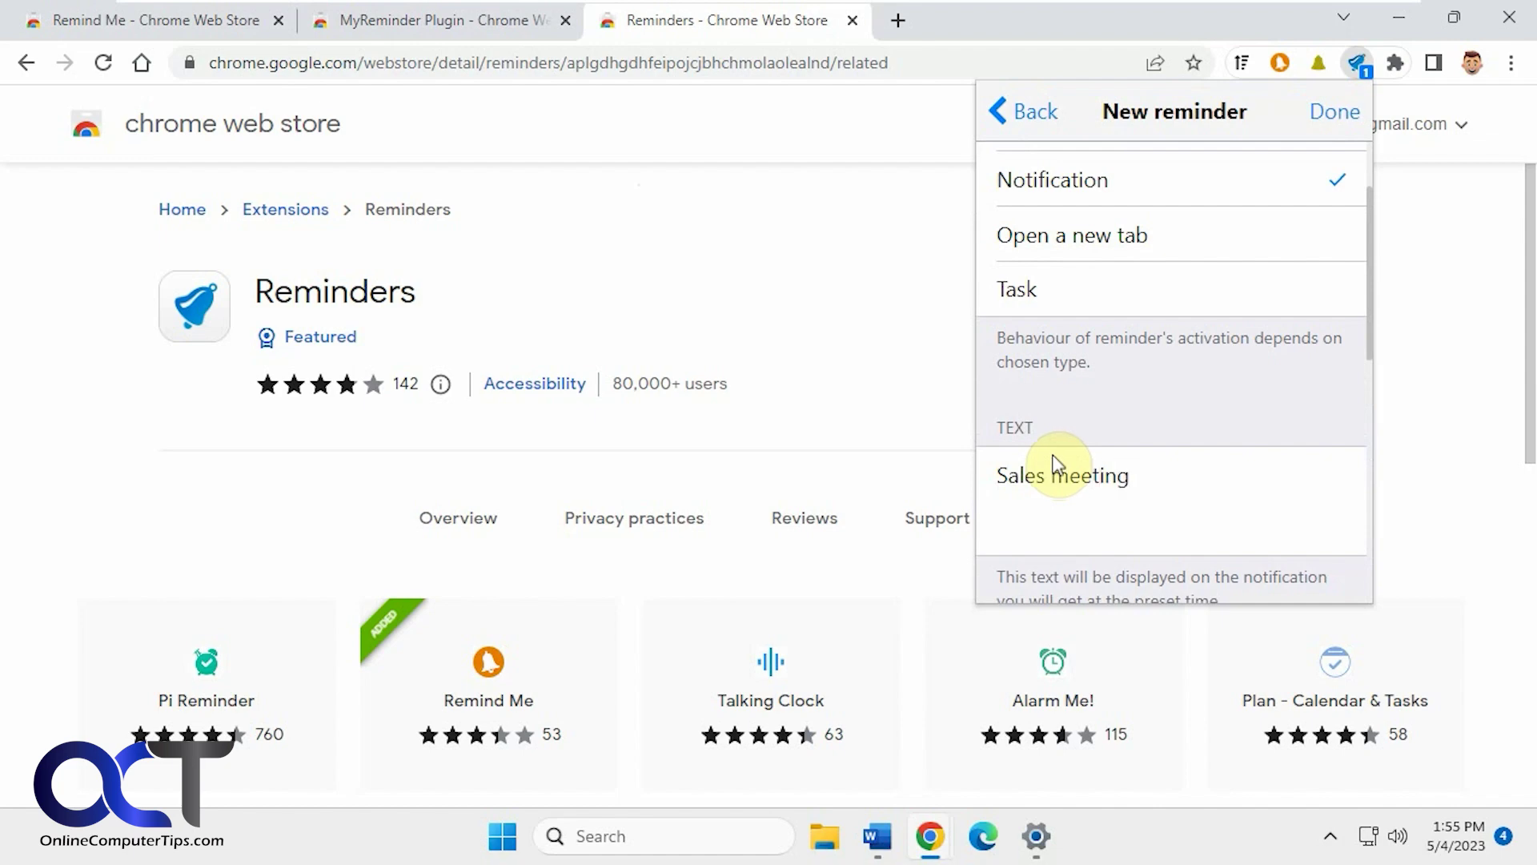
{"action": "scroll", "coordinate": [1056, 465], "scroll_direction": "down", "scroll_amount": 3}
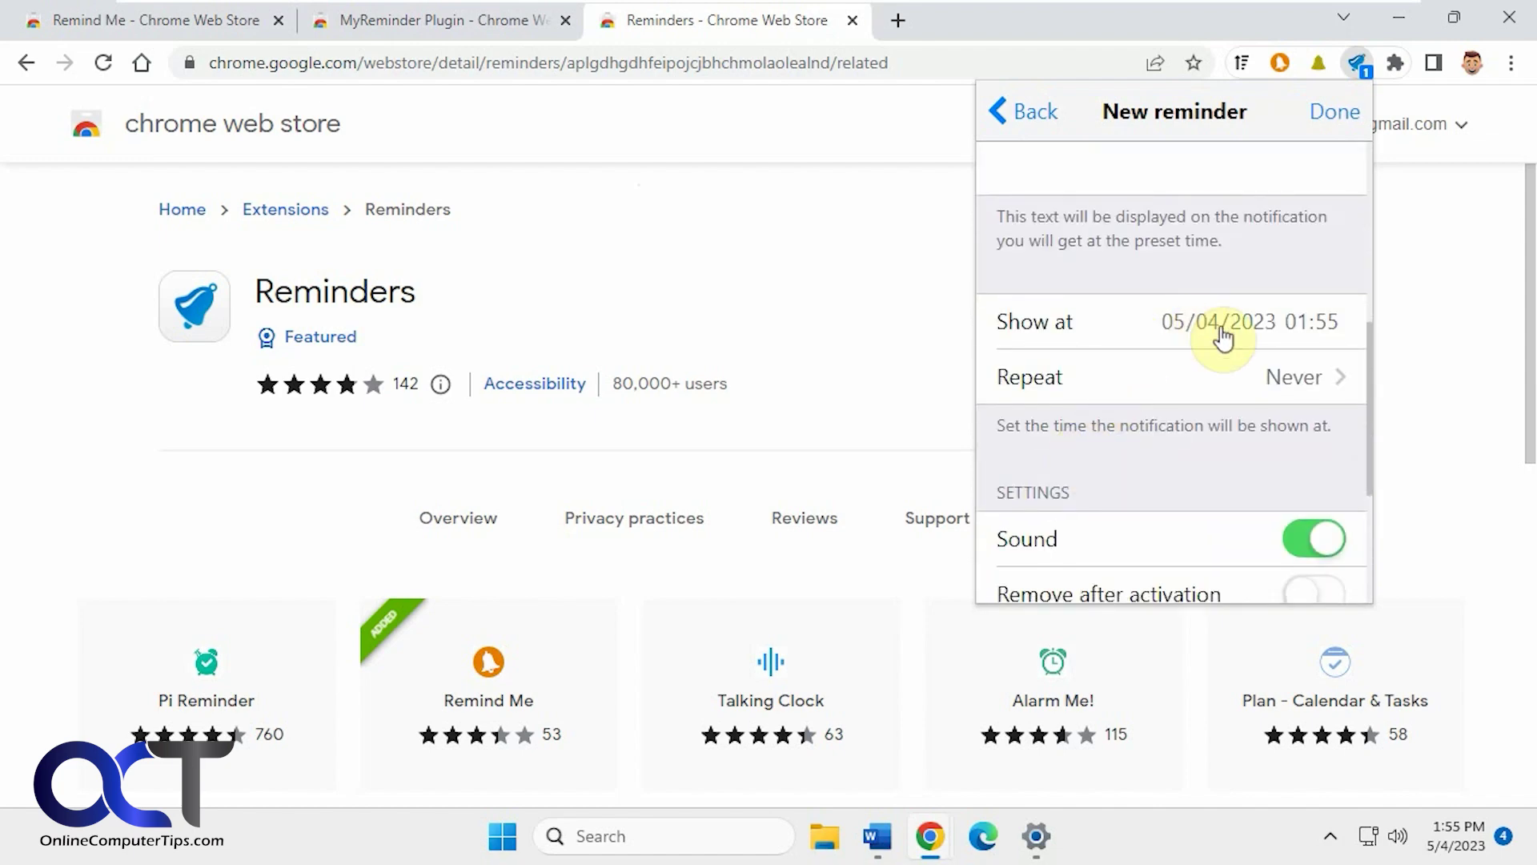
Set the Sales meeting reminder for 1:56 with no repeat and save it
{"action": "left_click", "coordinate": [1330, 327]}
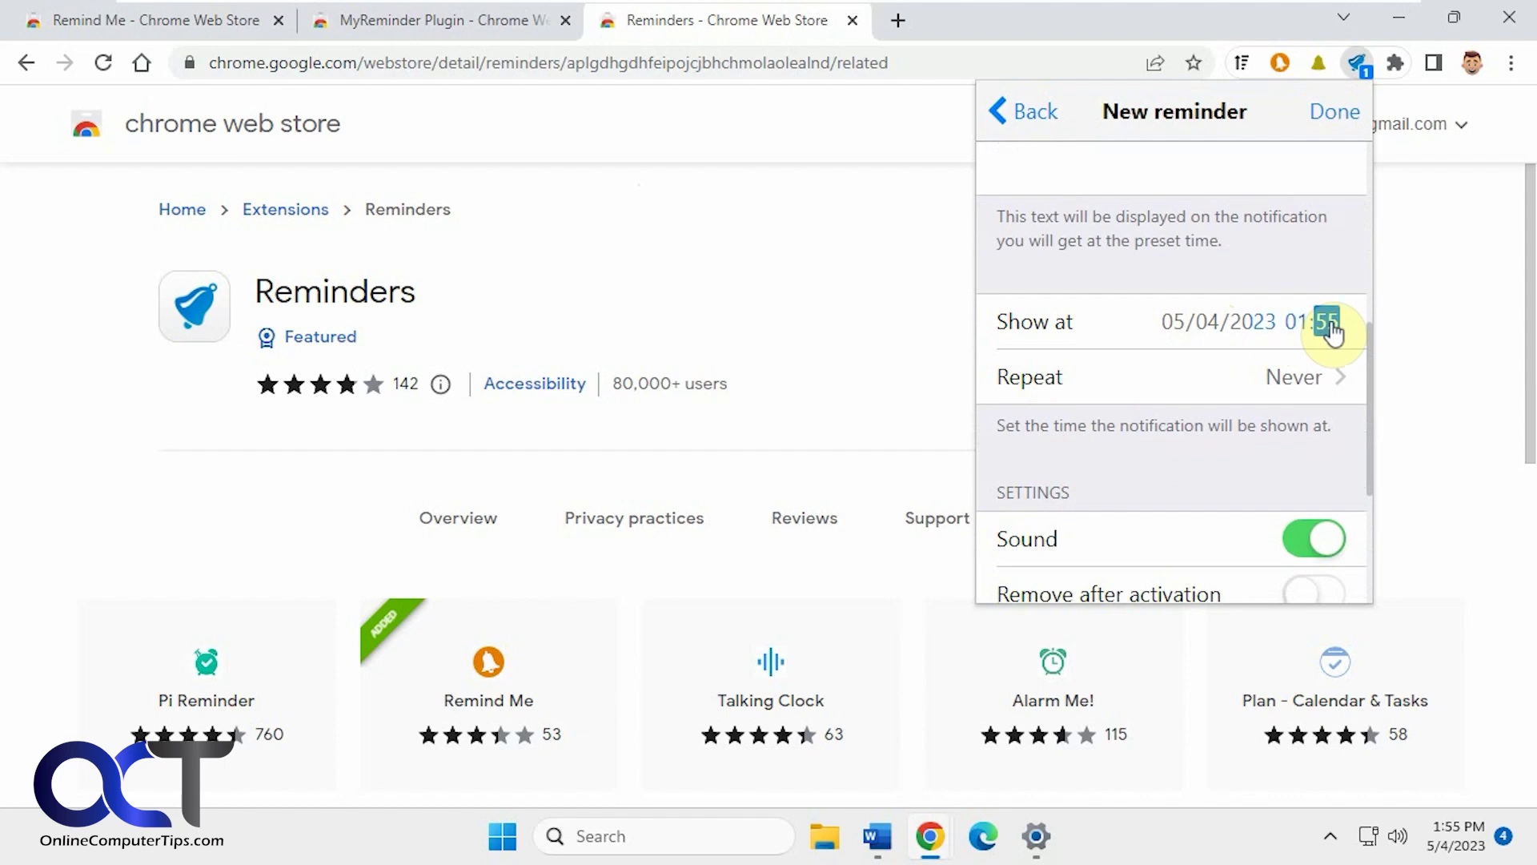
{"action": "type", "text": "56"}
{"action": "left_click", "coordinate": [1332, 378]}
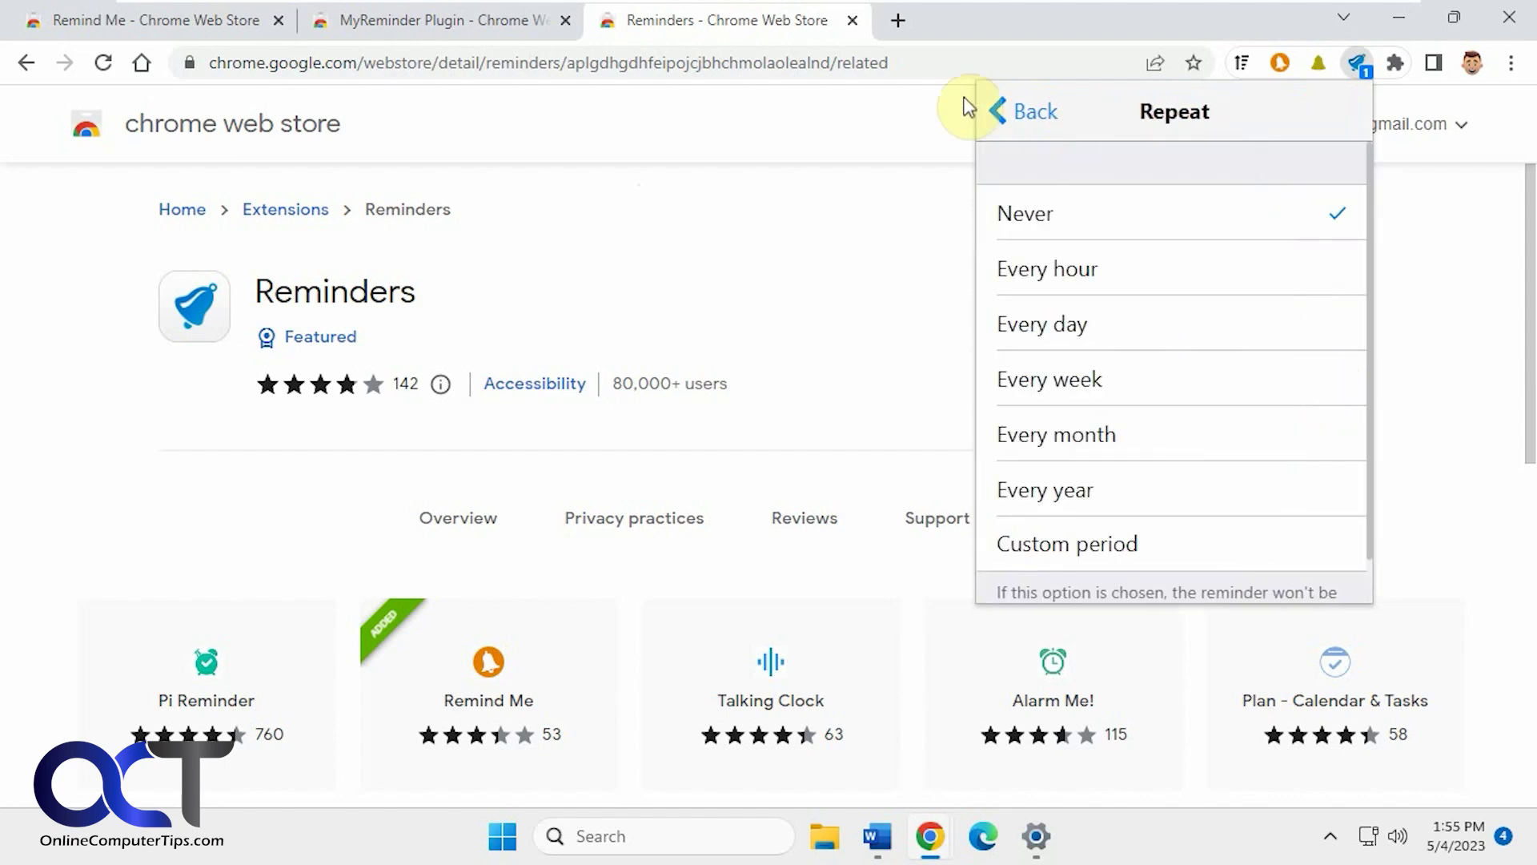
{"action": "left_click", "coordinate": [1010, 111]}
{"action": "scroll", "coordinate": [1245, 405], "scroll_direction": "down", "scroll_amount": 3}
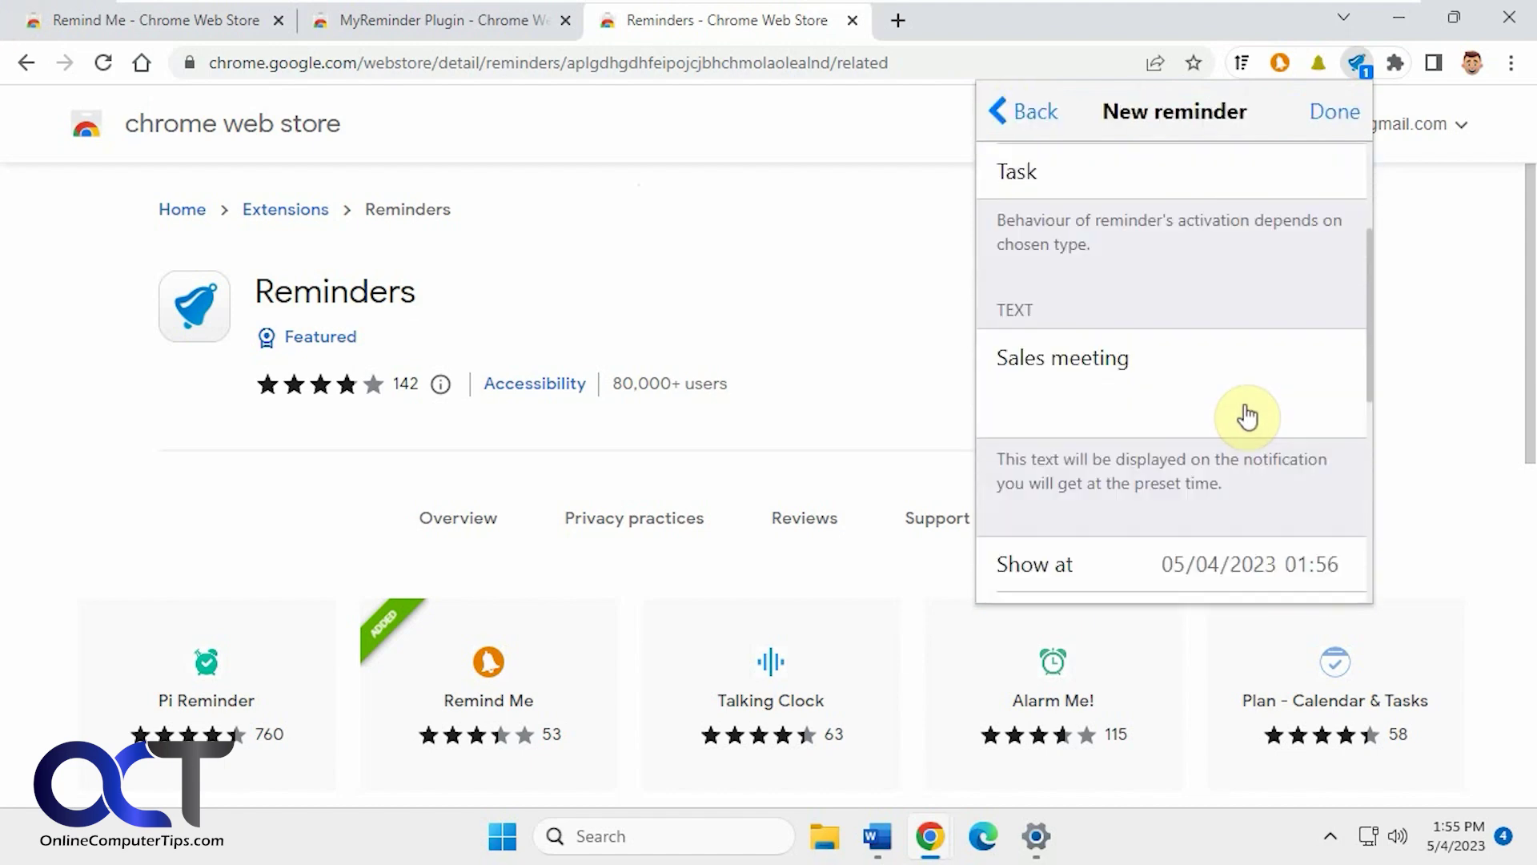
{"action": "scroll", "coordinate": [1246, 416], "scroll_direction": "down", "scroll_amount": 5}
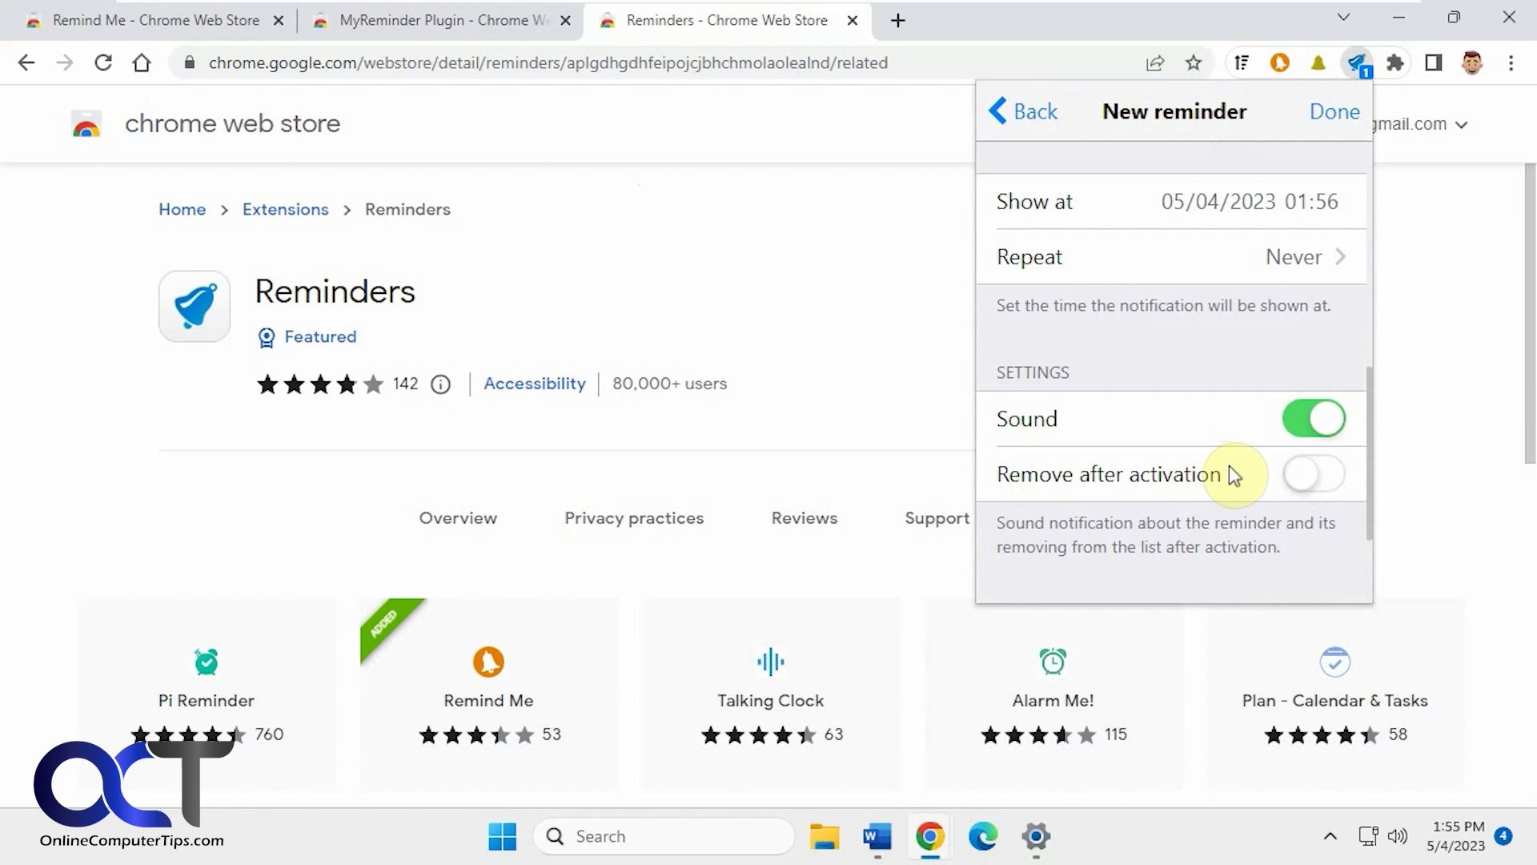
{"action": "scroll", "coordinate": [1269, 484], "scroll_direction": "up", "scroll_amount": 8}
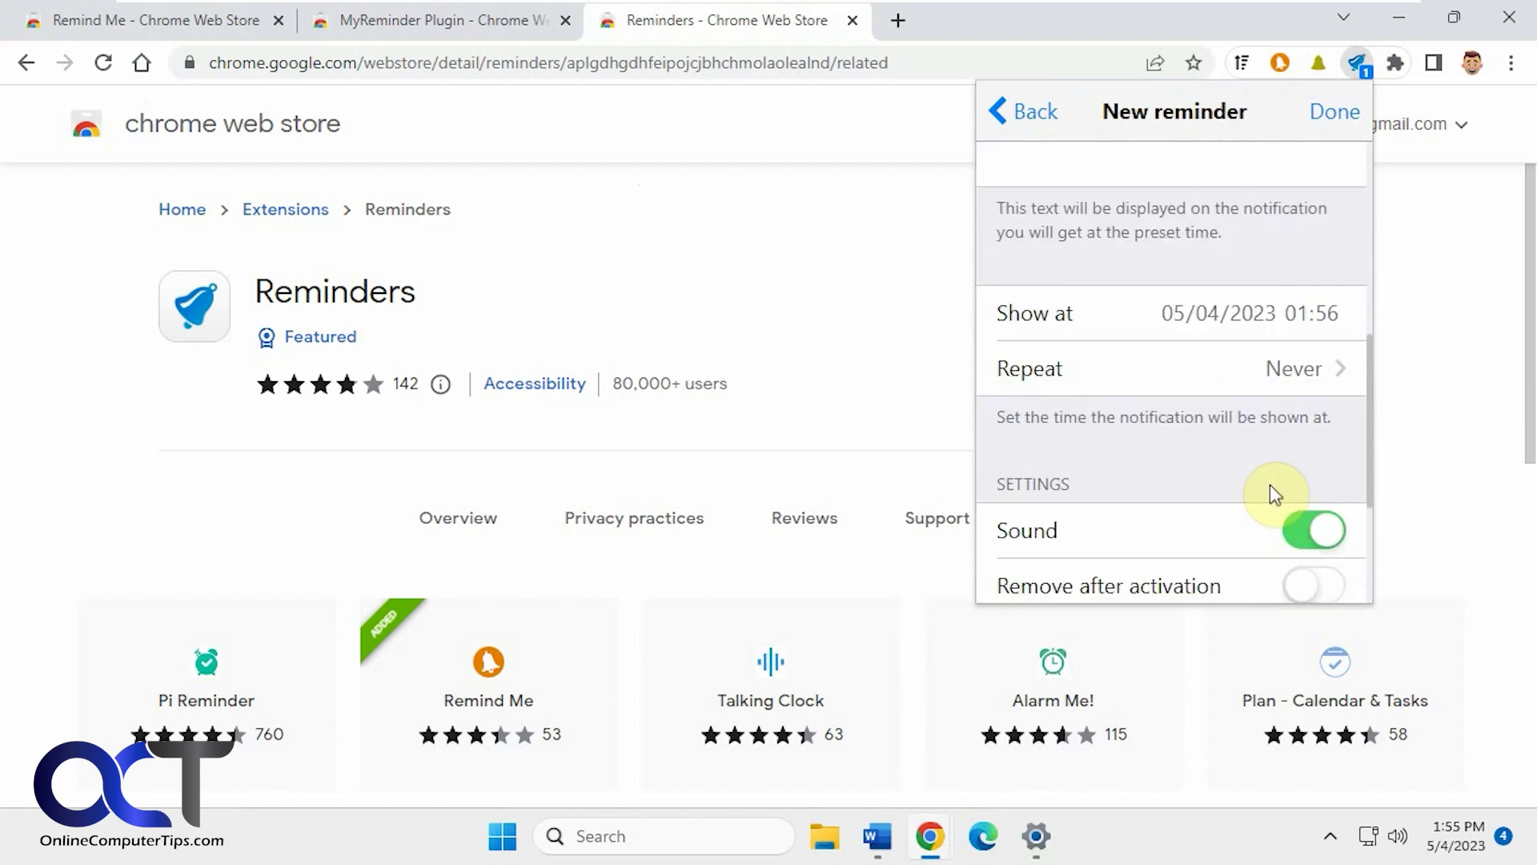
{"action": "left_click", "coordinate": [1335, 112]}
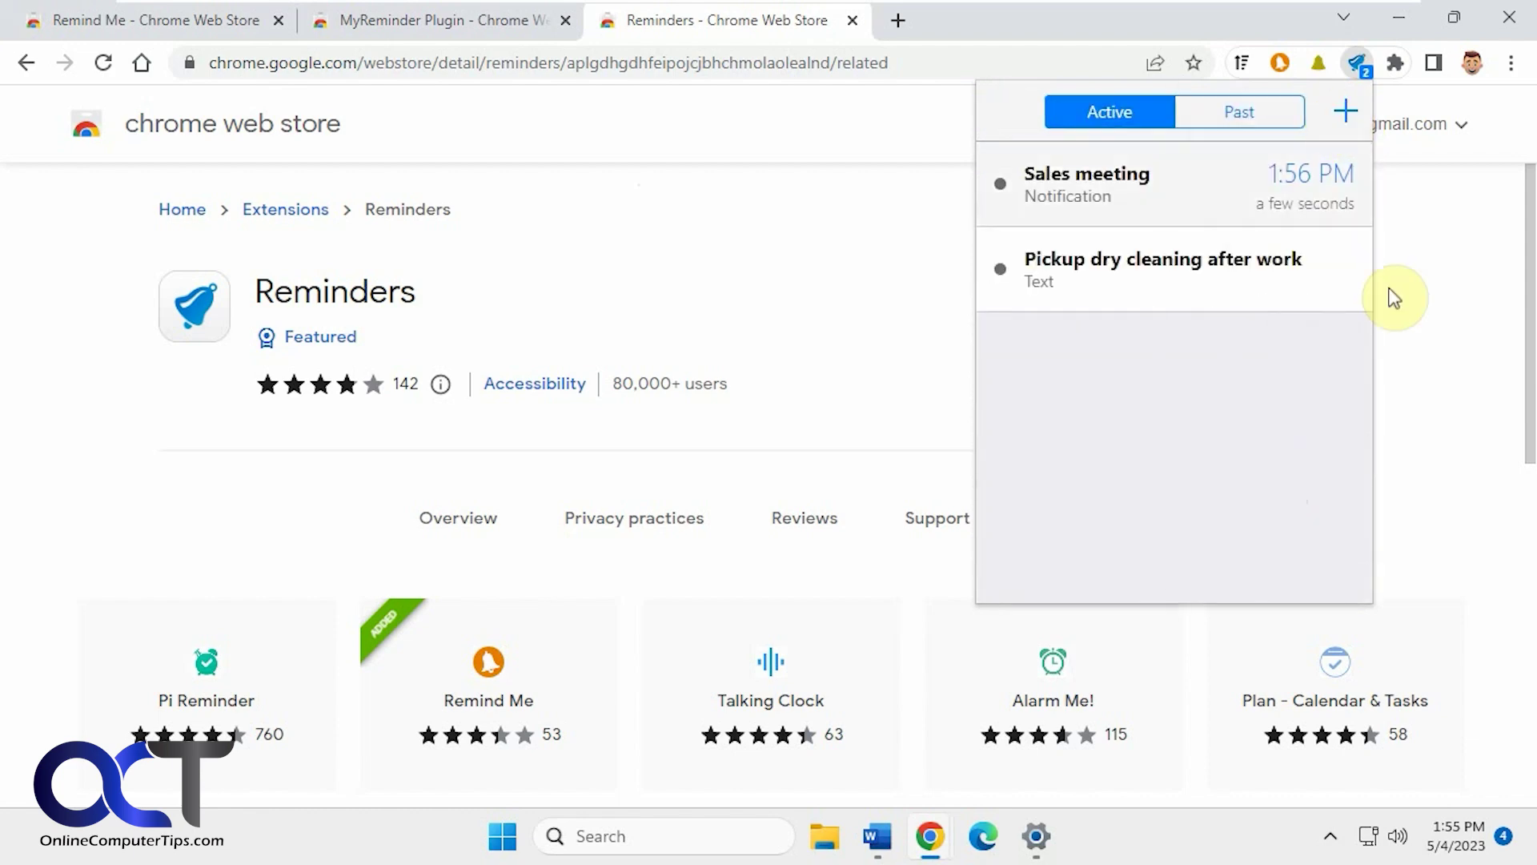
Dismiss the fired Sales meeting notification, check it under Past, and start a new reminder
{"action": "left_click", "coordinate": [1431, 390]}
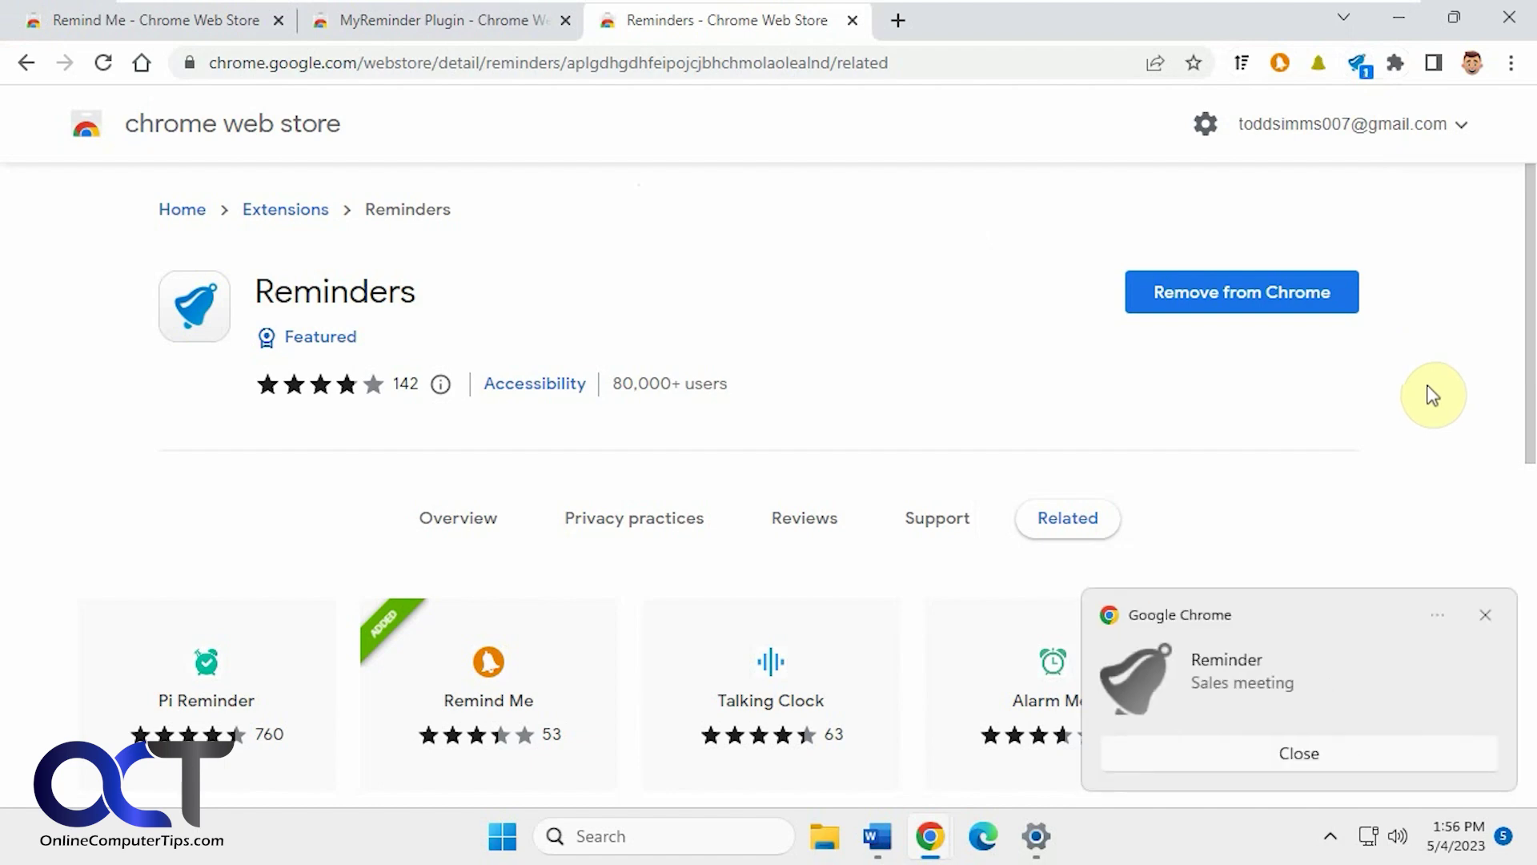
{"action": "left_click", "coordinate": [1354, 754]}
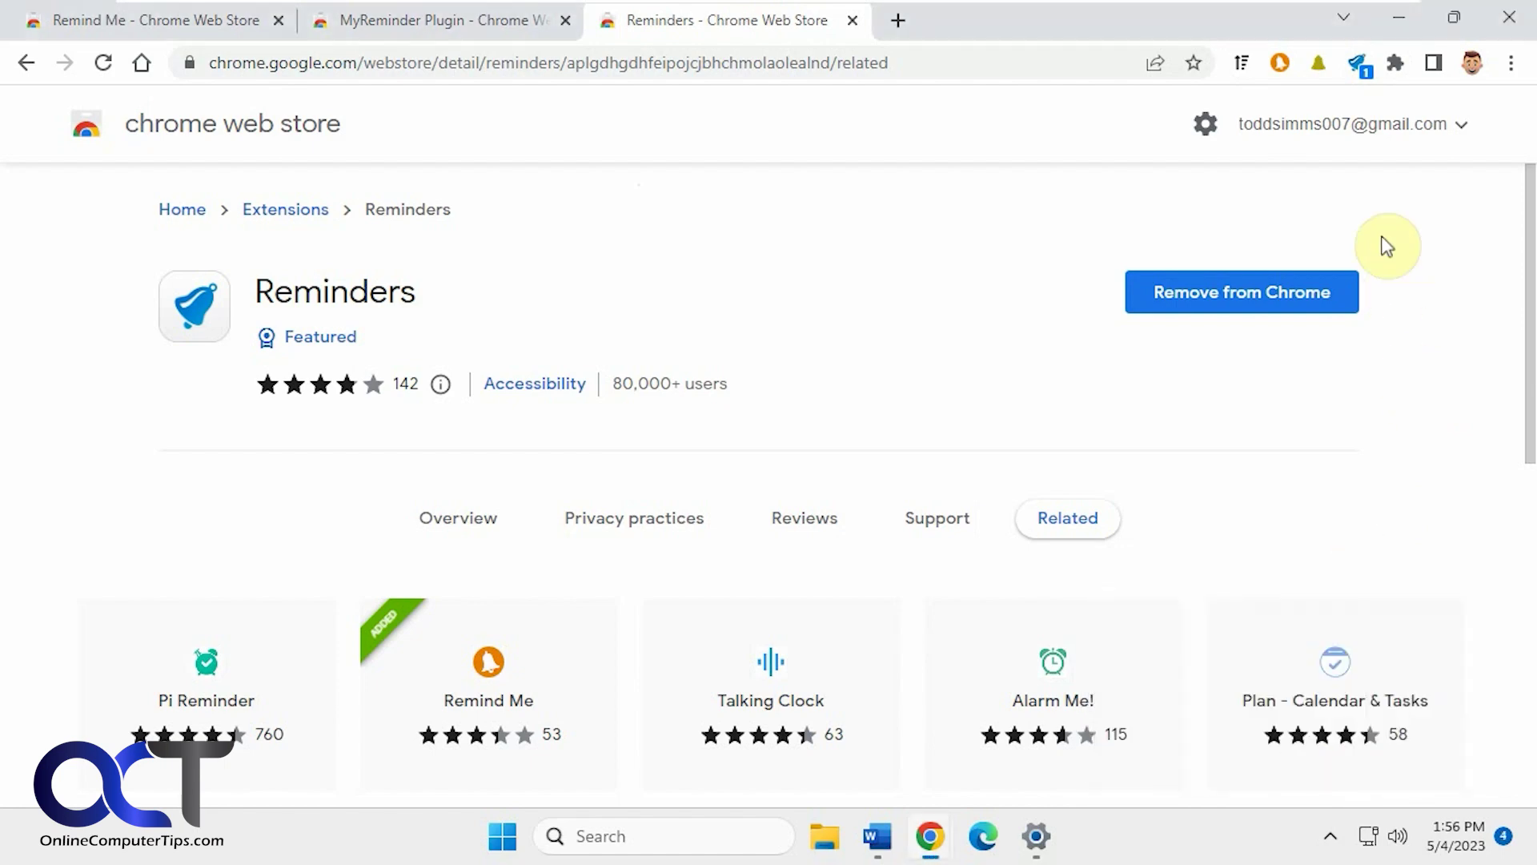
{"action": "left_click", "coordinate": [1356, 64]}
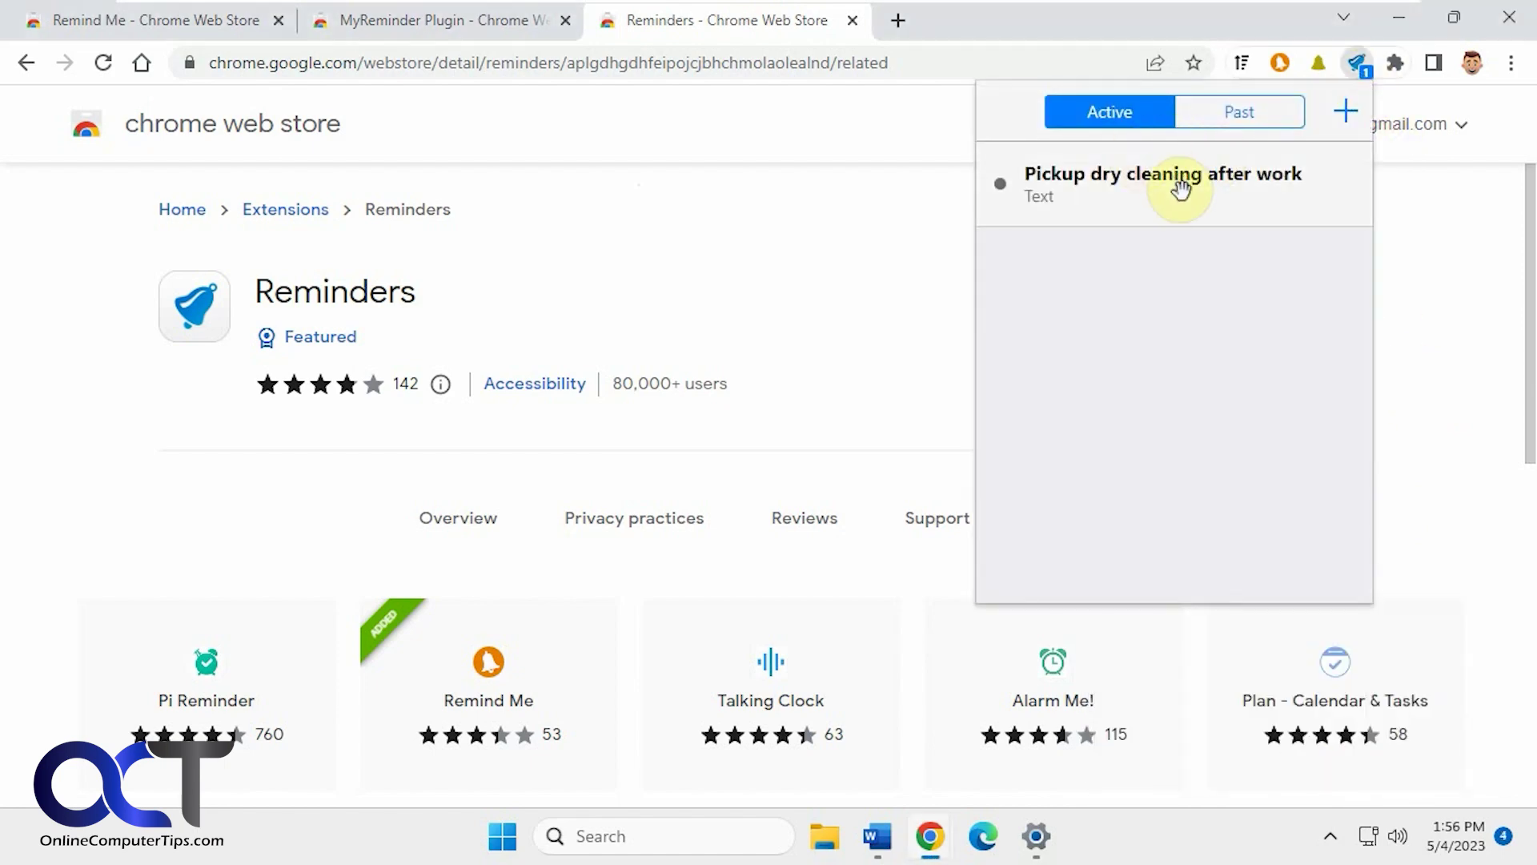
{"action": "left_click", "coordinate": [1256, 117]}
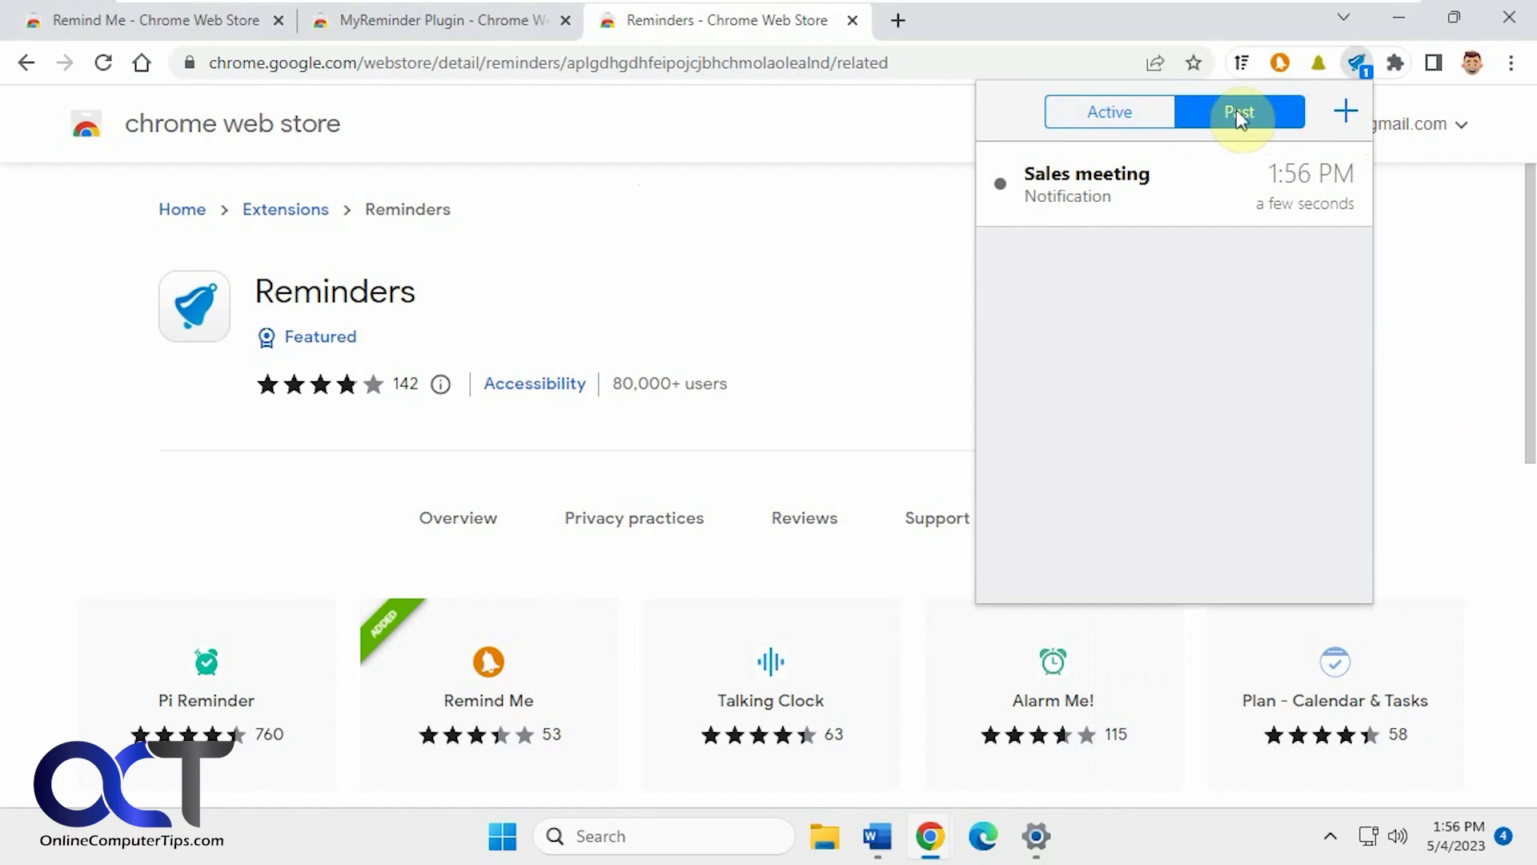
{"action": "left_click", "coordinate": [1110, 116]}
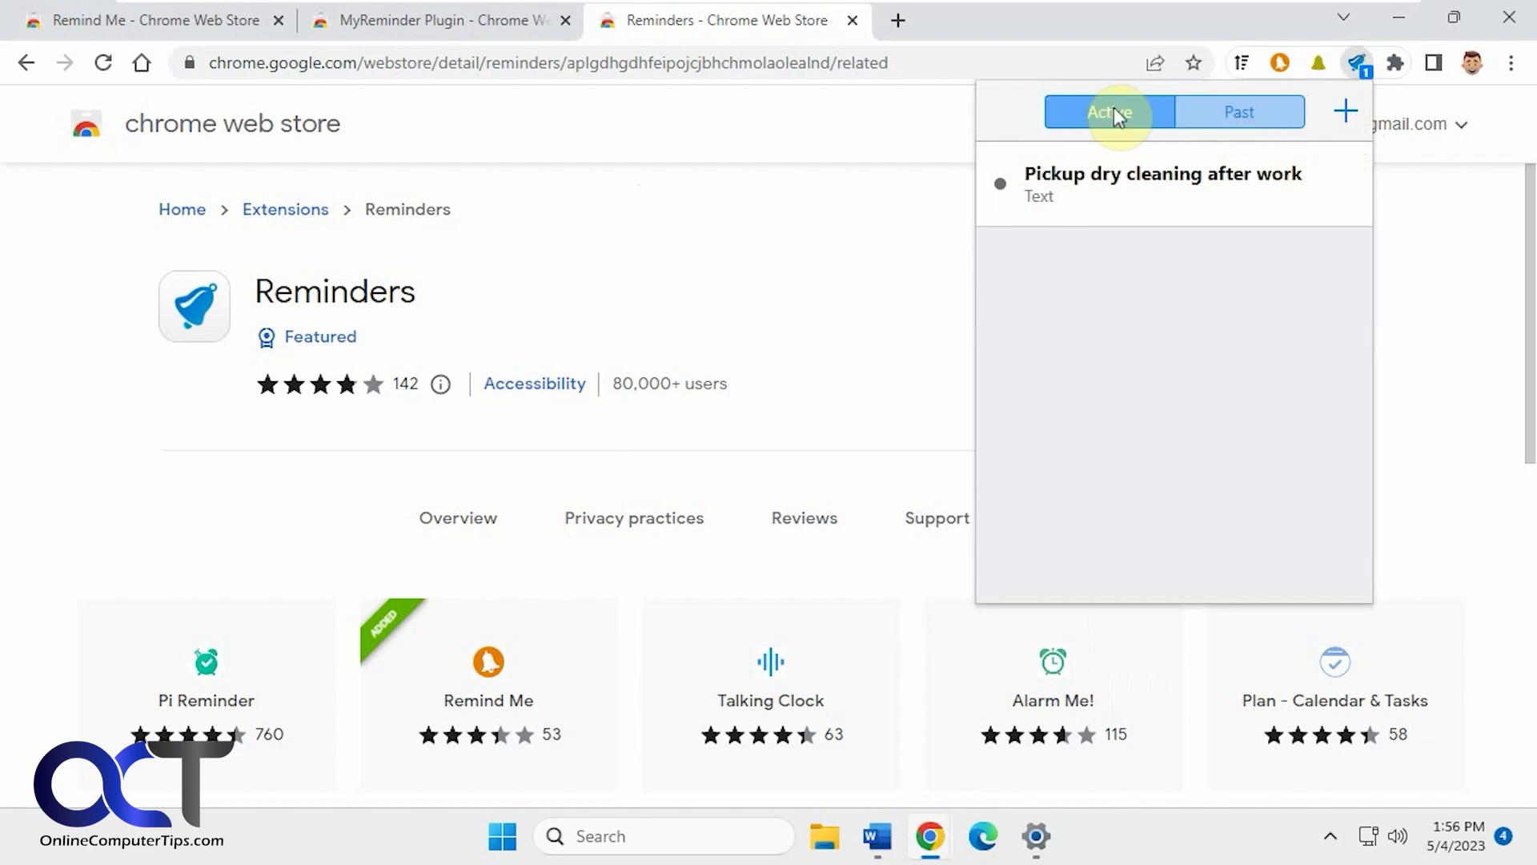
{"action": "left_click", "coordinate": [1344, 116]}
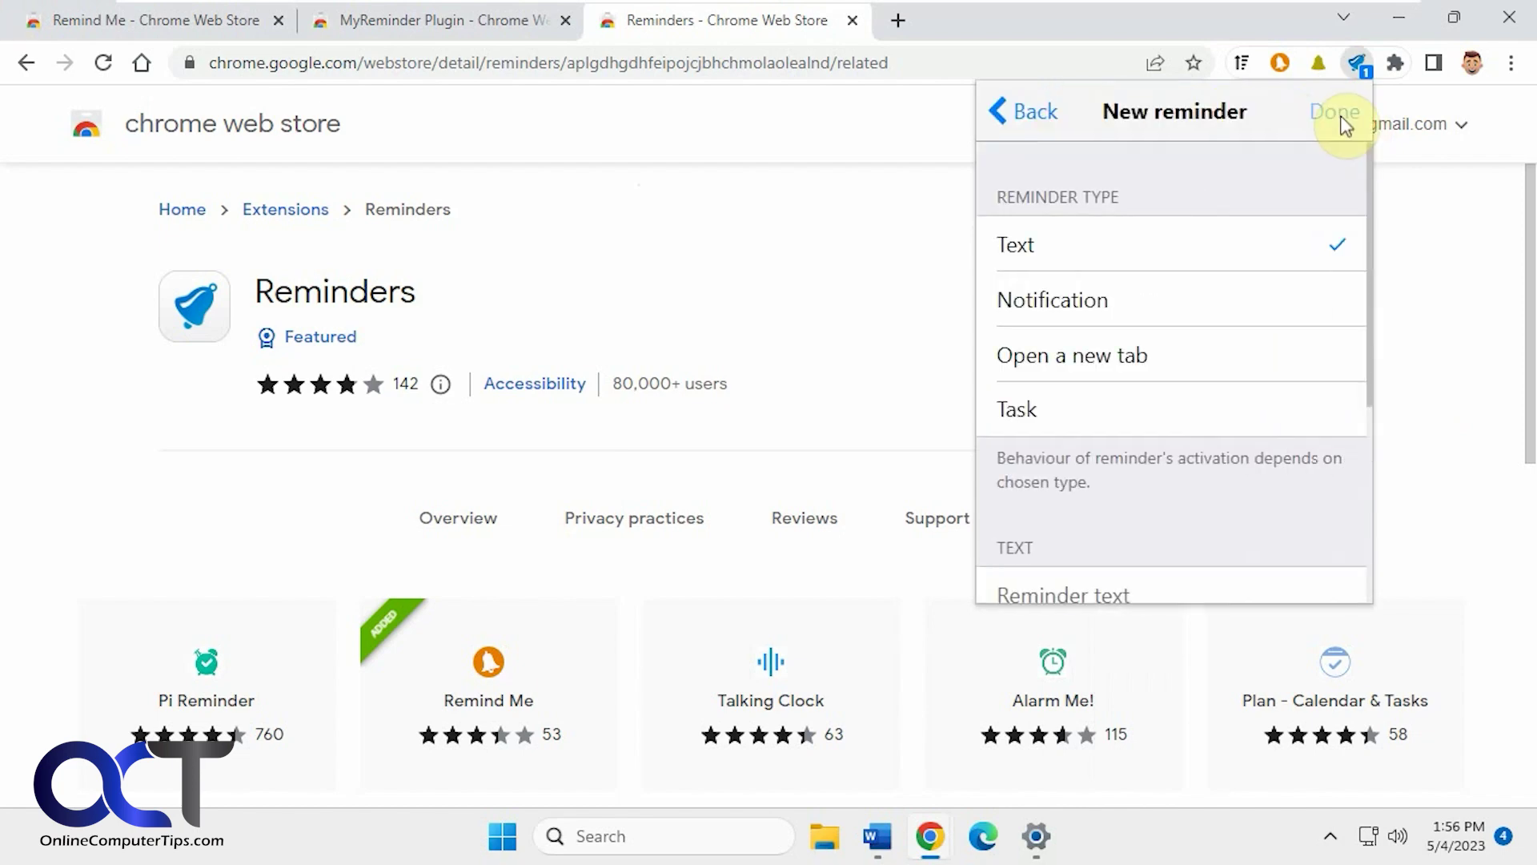
{"action": "left_click", "coordinate": [1199, 361]}
{"action": "scroll", "coordinate": [1205, 450], "scroll_direction": "down", "scroll_amount": 2}
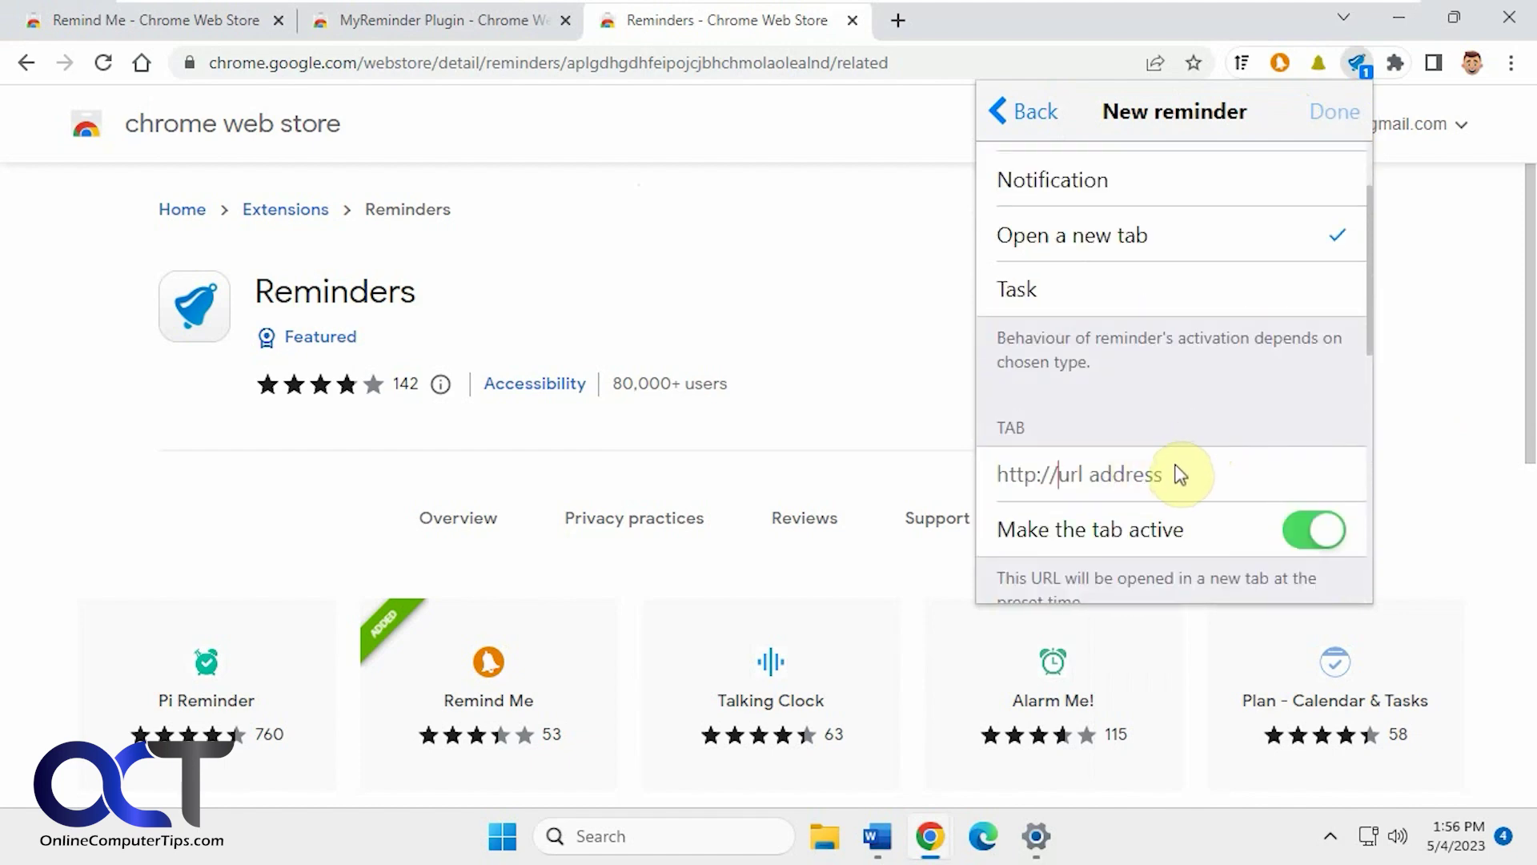
{"action": "type", "text": "onlinecomputertips.com"}
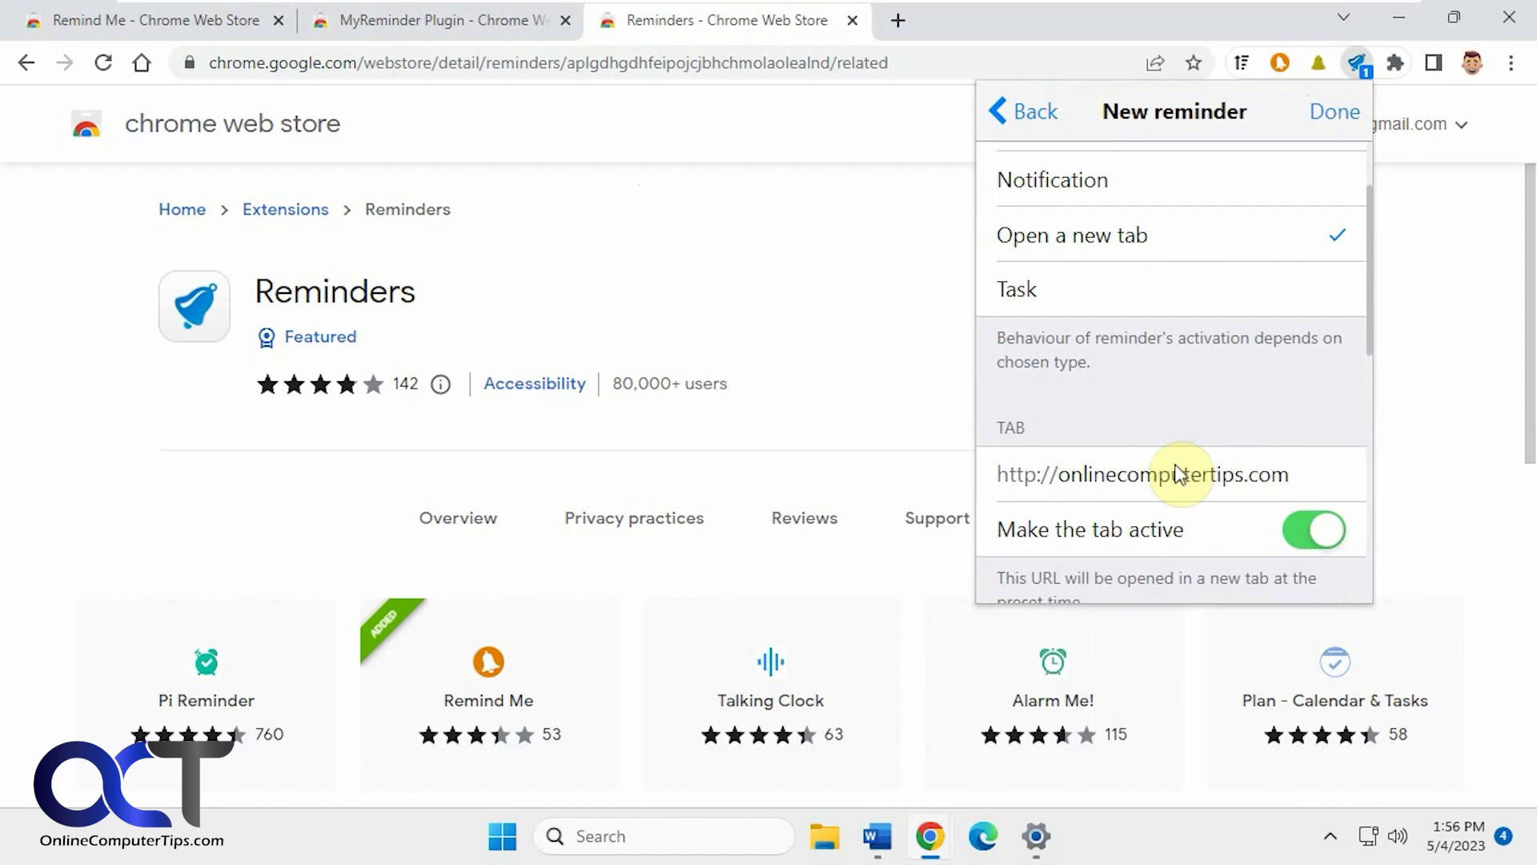
{"action": "scroll", "coordinate": [1178, 472], "scroll_direction": "down", "scroll_amount": 2}
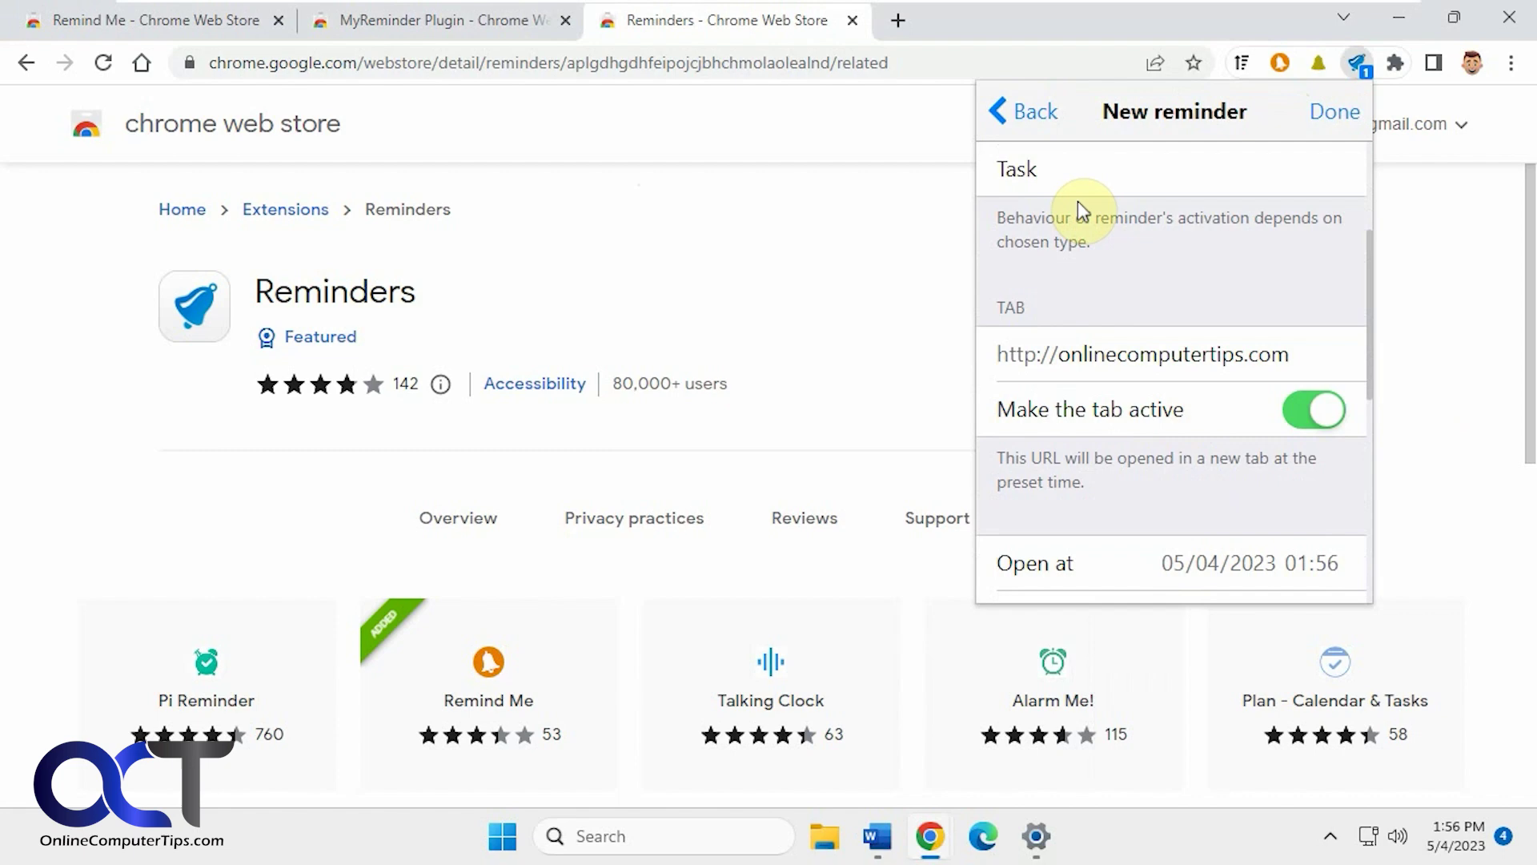
{"action": "scroll", "coordinate": [1160, 419], "scroll_direction": "down", "scroll_amount": 2}
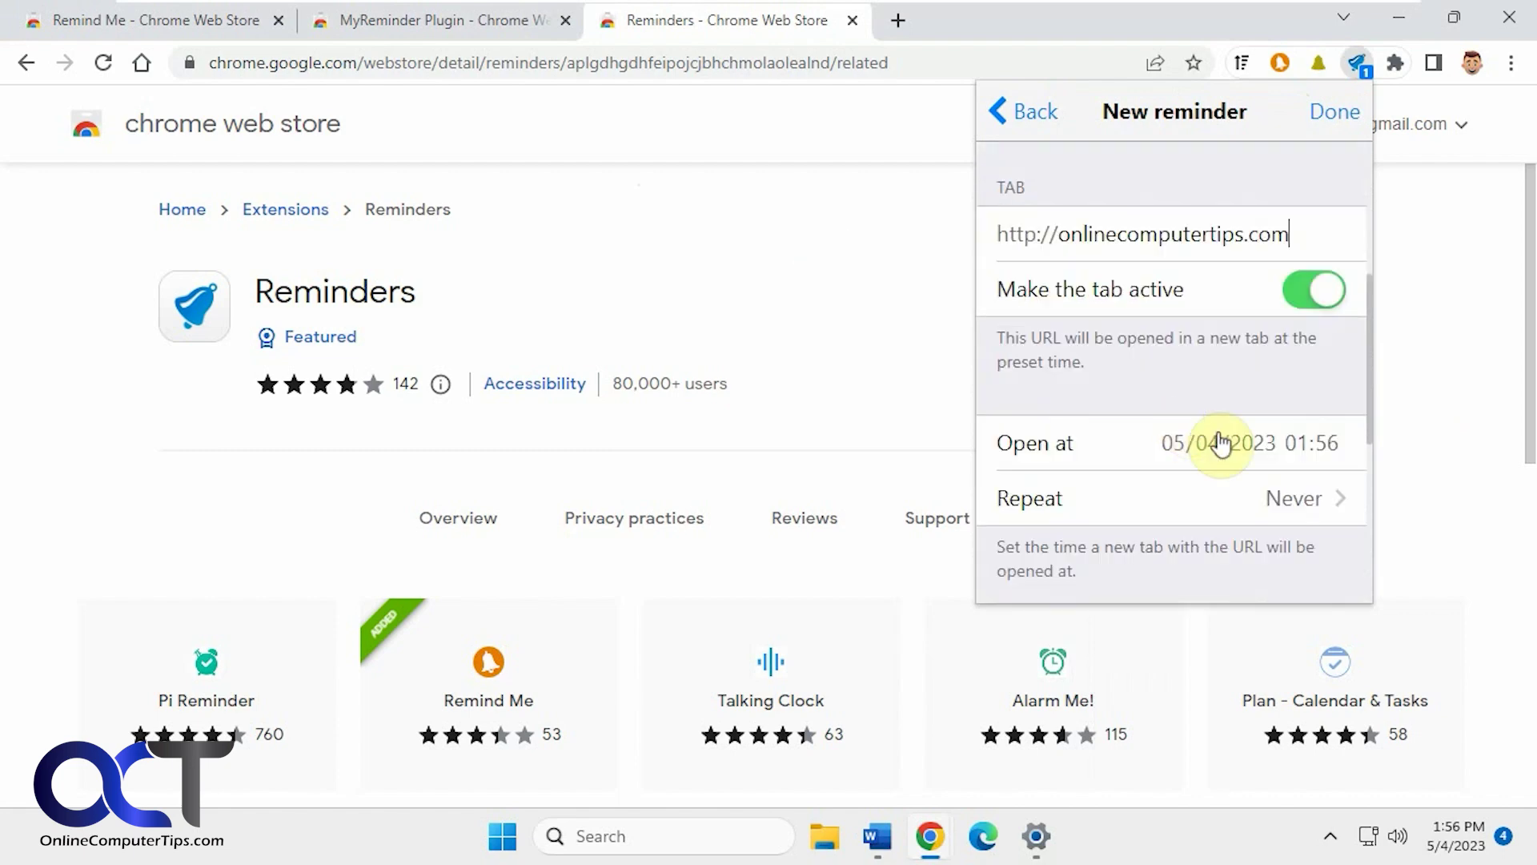
{"action": "left_click", "coordinate": [1325, 445]}
{"action": "type", "text": "57"}
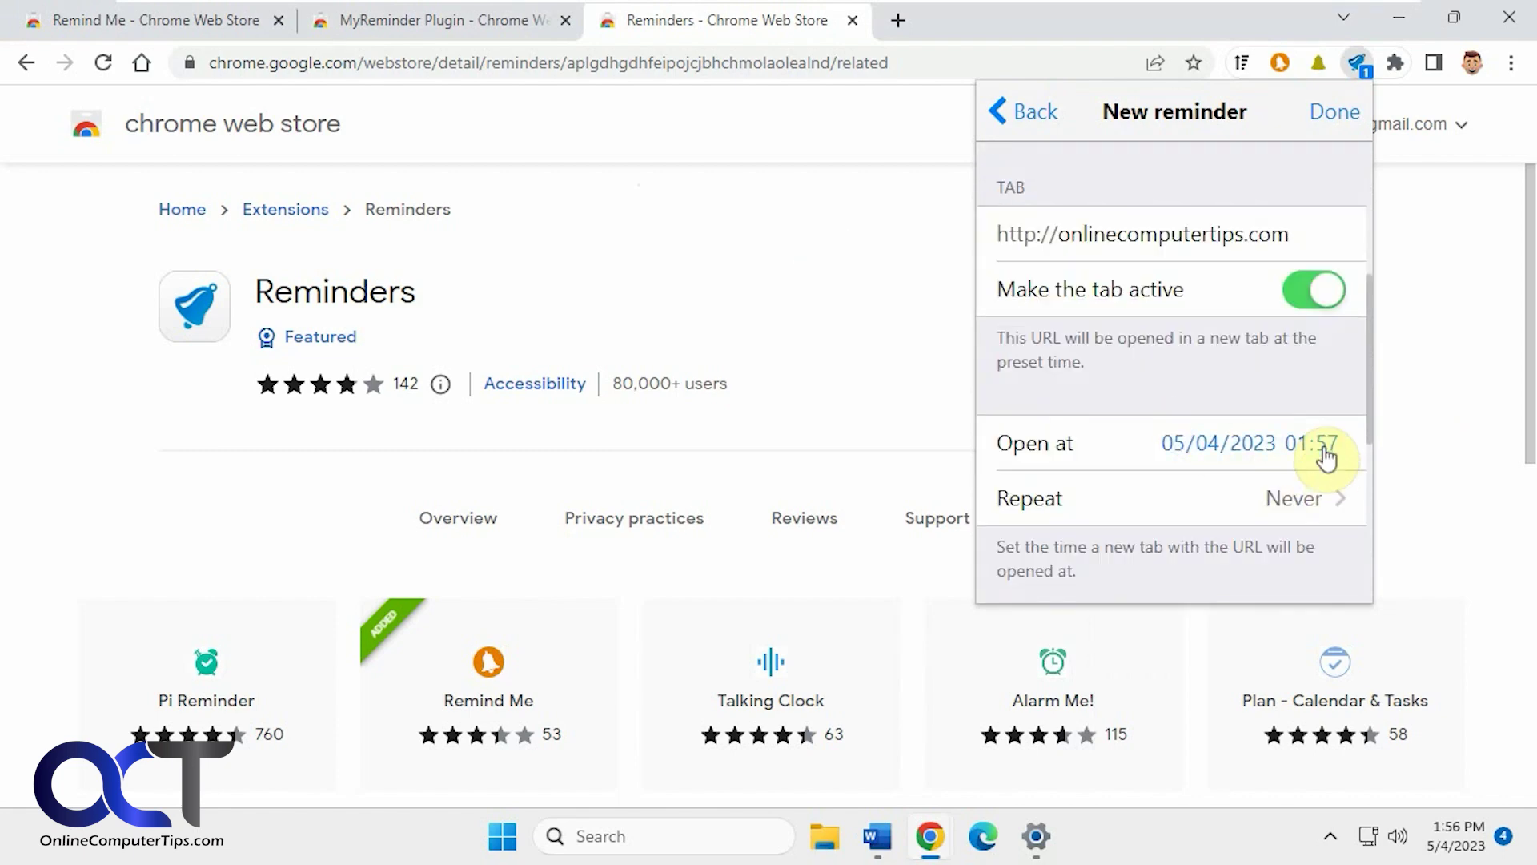
{"action": "scroll", "coordinate": [1281, 454], "scroll_direction": "down", "scroll_amount": 4}
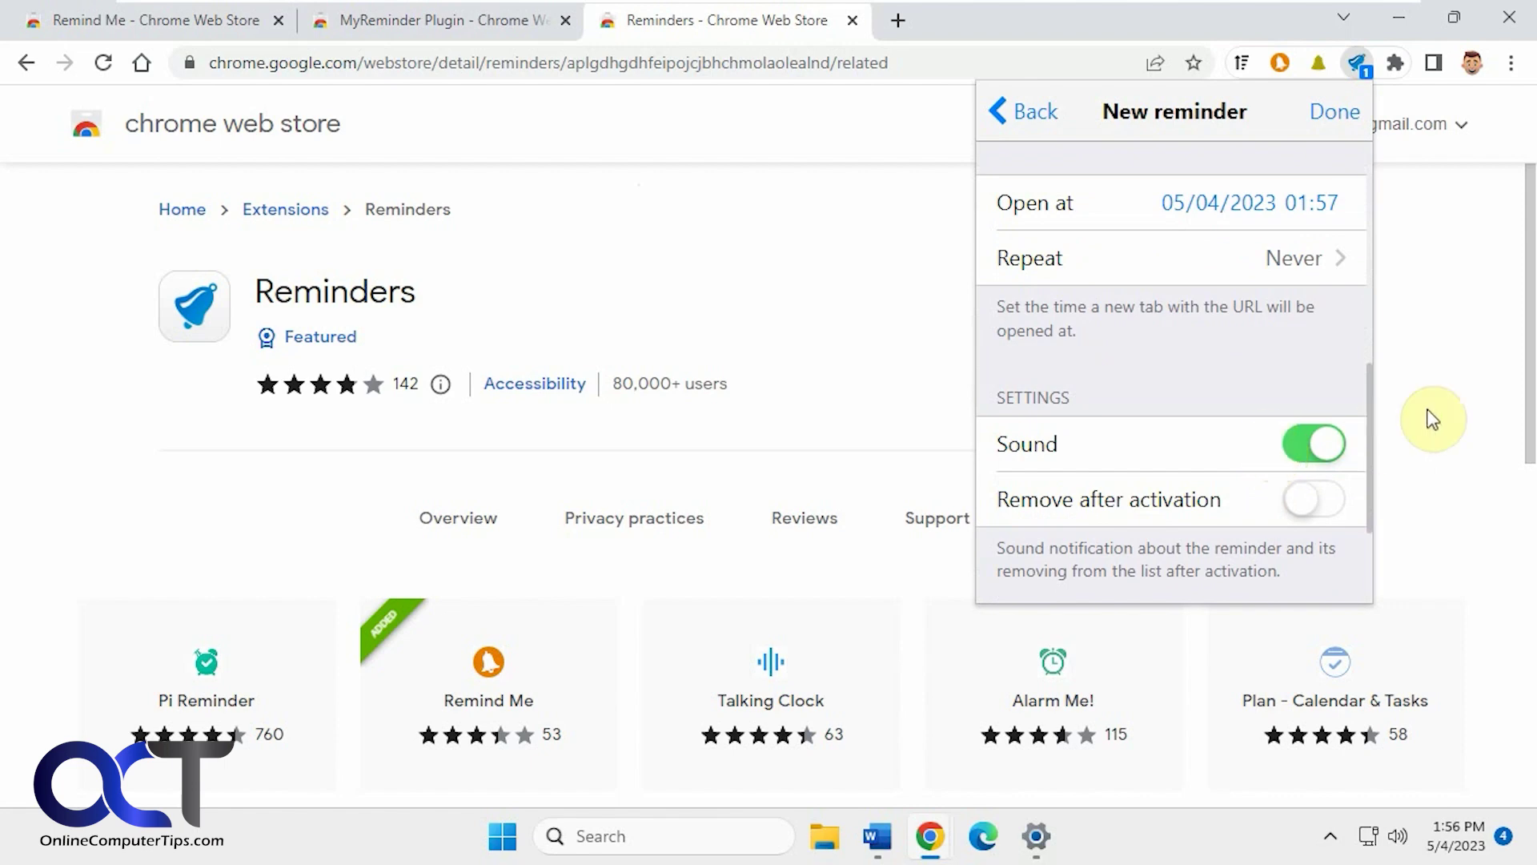
{"action": "left_click", "coordinate": [1339, 112]}
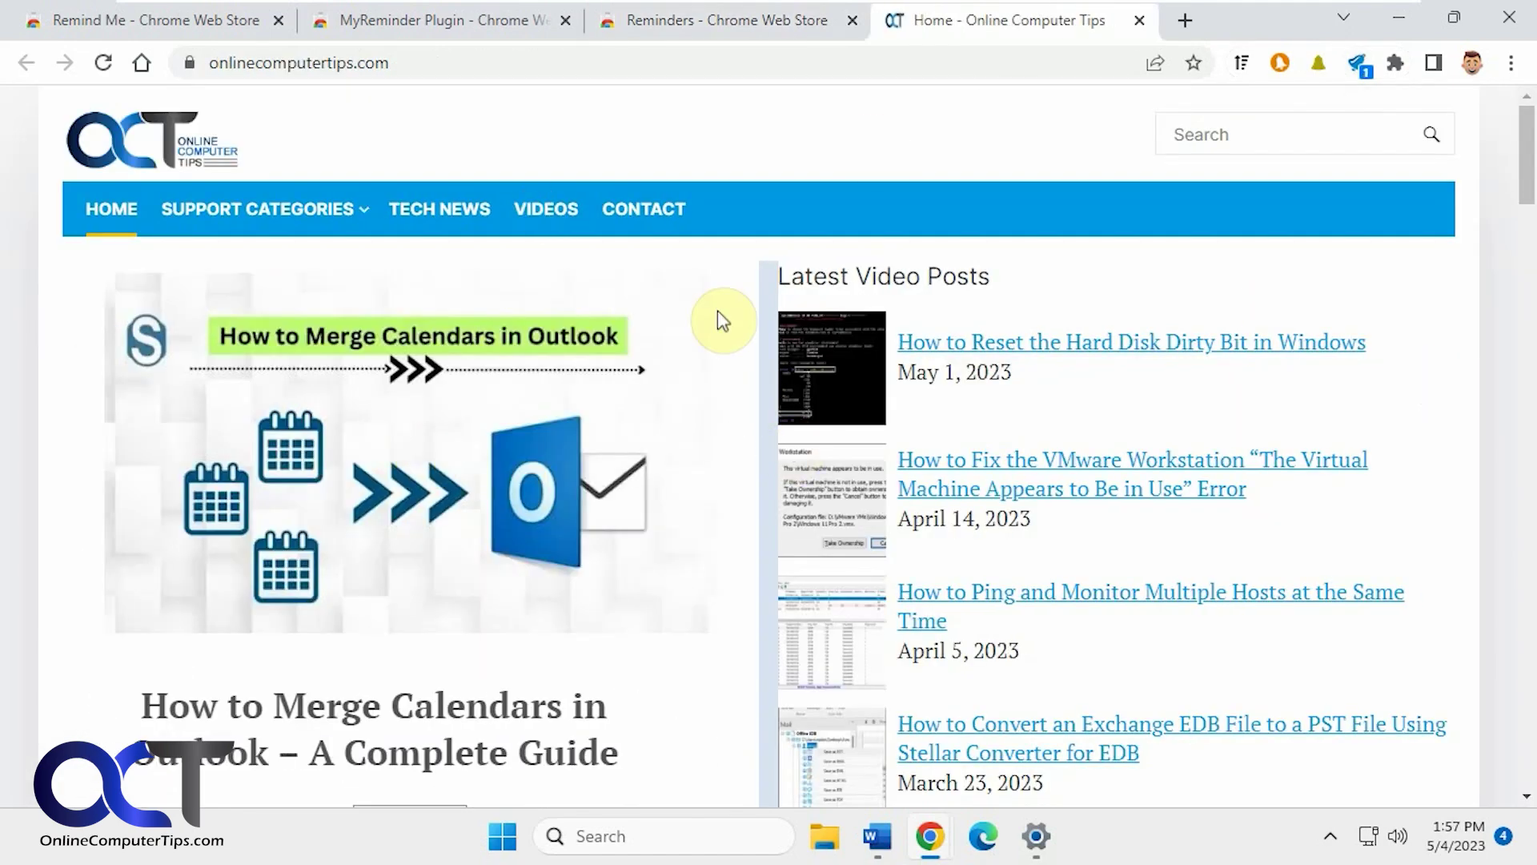
Back on the Reminders tab, start a new Task reminder named 'Update computer'
{"action": "left_click", "coordinate": [724, 24]}
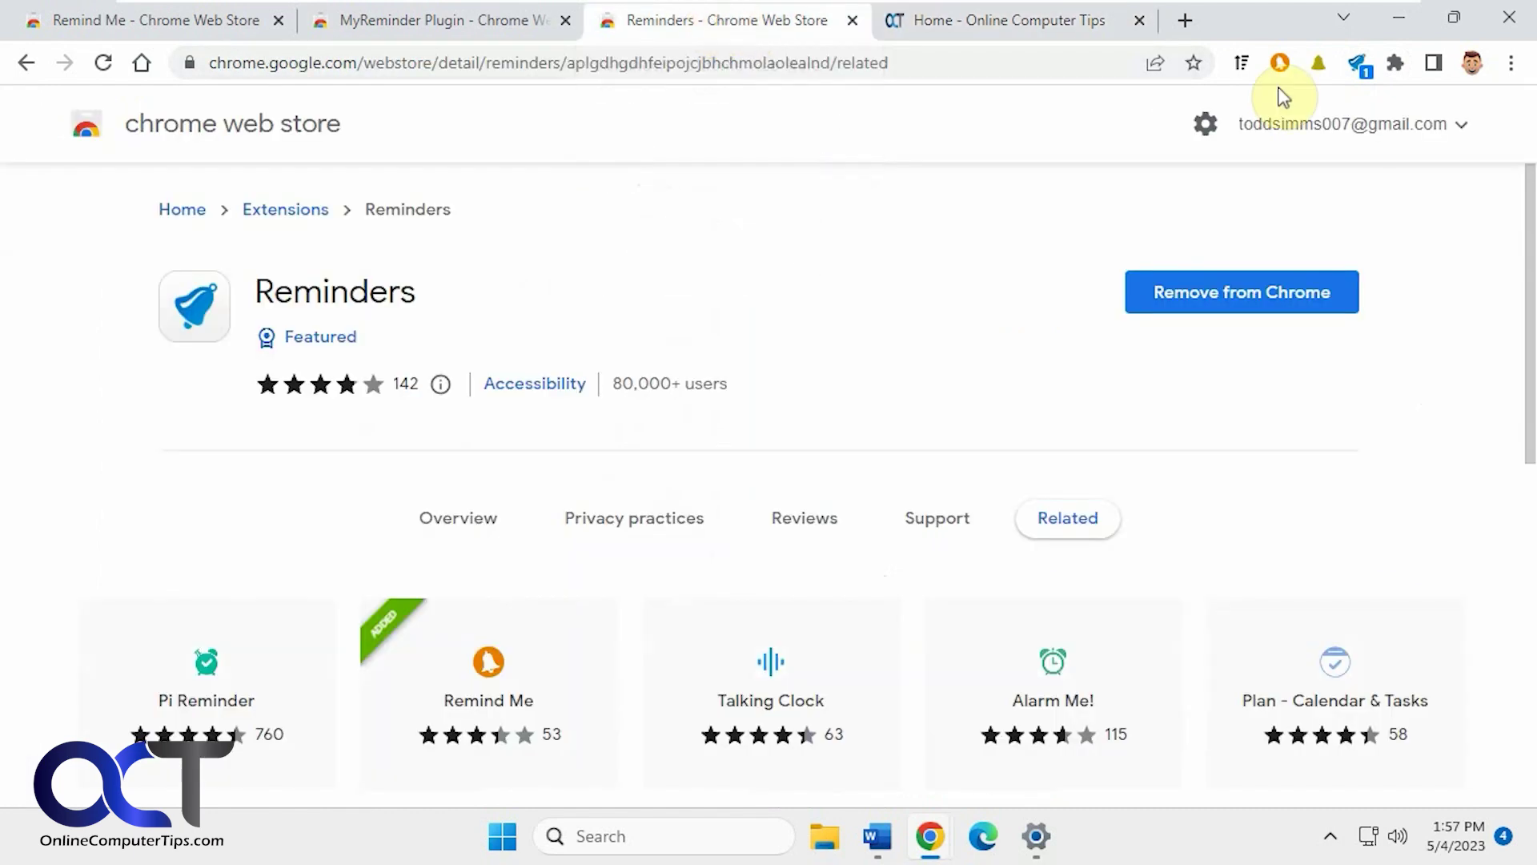
{"action": "left_click", "coordinate": [1358, 62]}
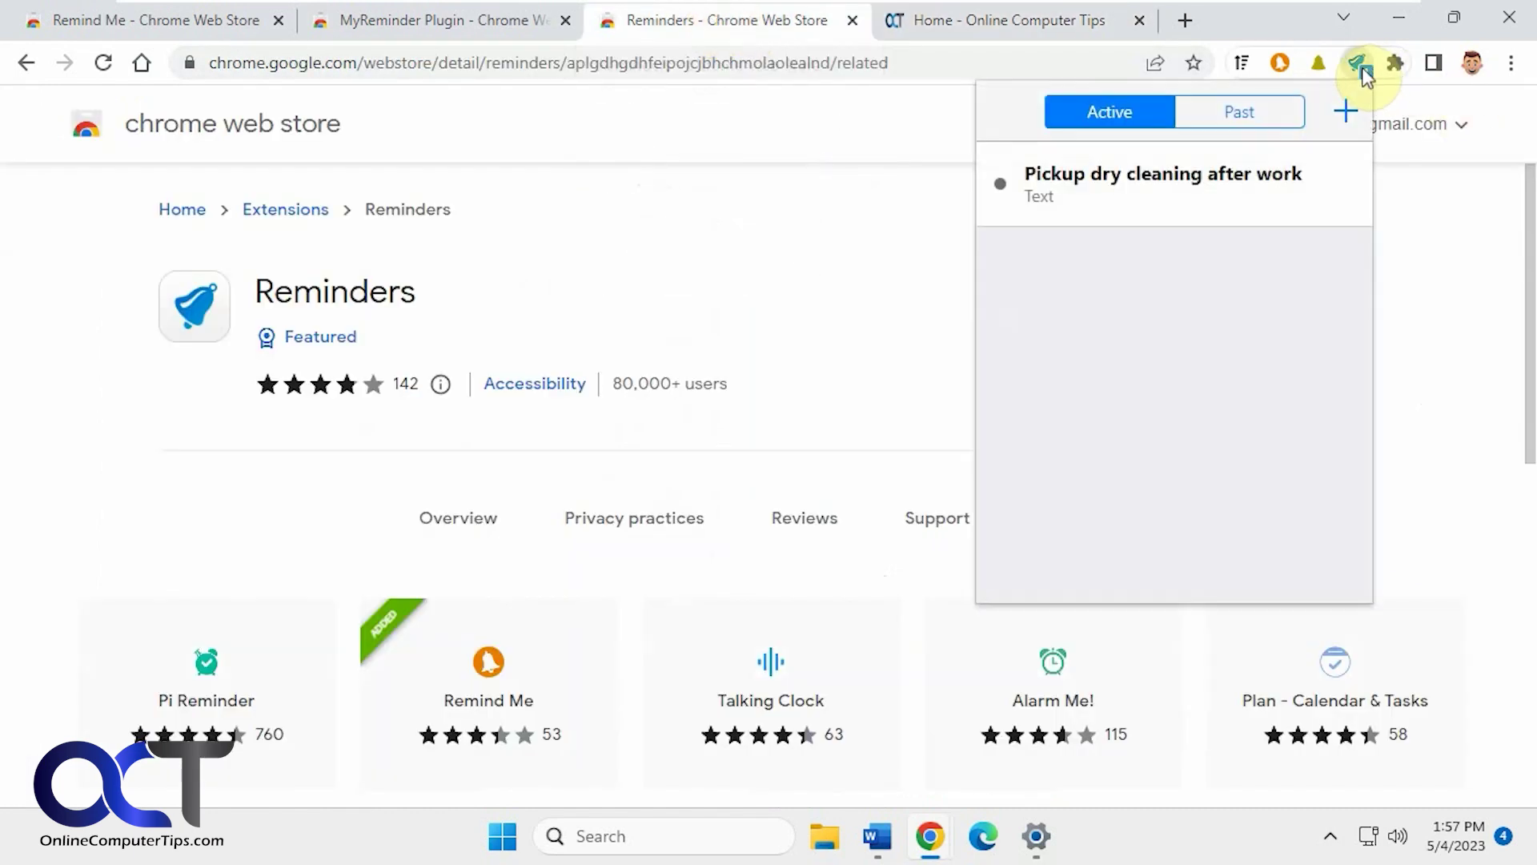
{"action": "left_click", "coordinate": [1338, 107]}
{"action": "scroll", "coordinate": [1209, 384], "scroll_direction": "down", "scroll_amount": 1}
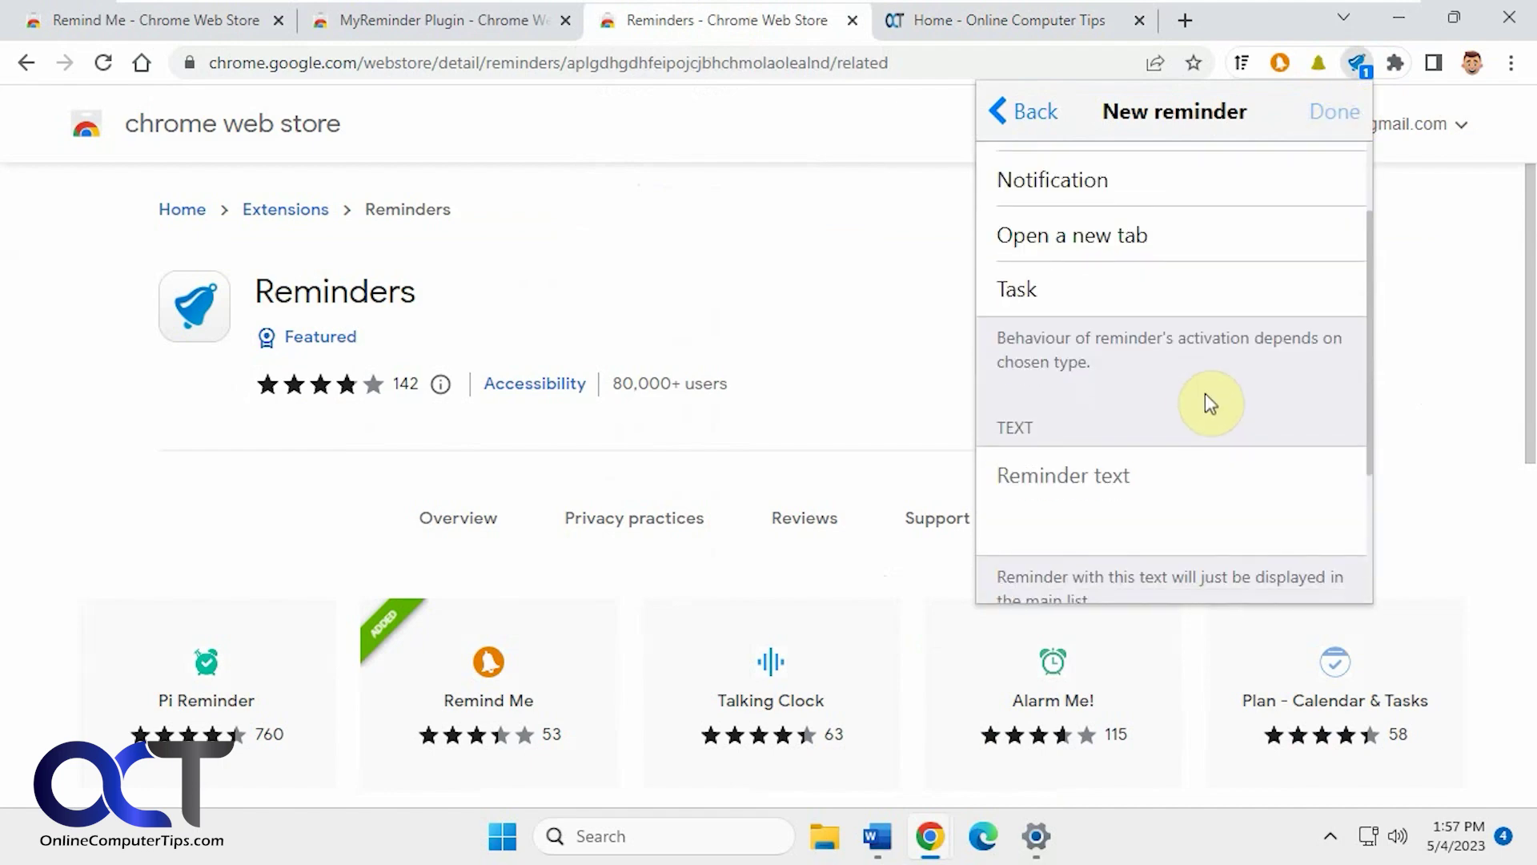
{"action": "left_click", "coordinate": [1161, 290]}
{"action": "scroll", "coordinate": [1155, 320], "scroll_direction": "down", "scroll_amount": 1}
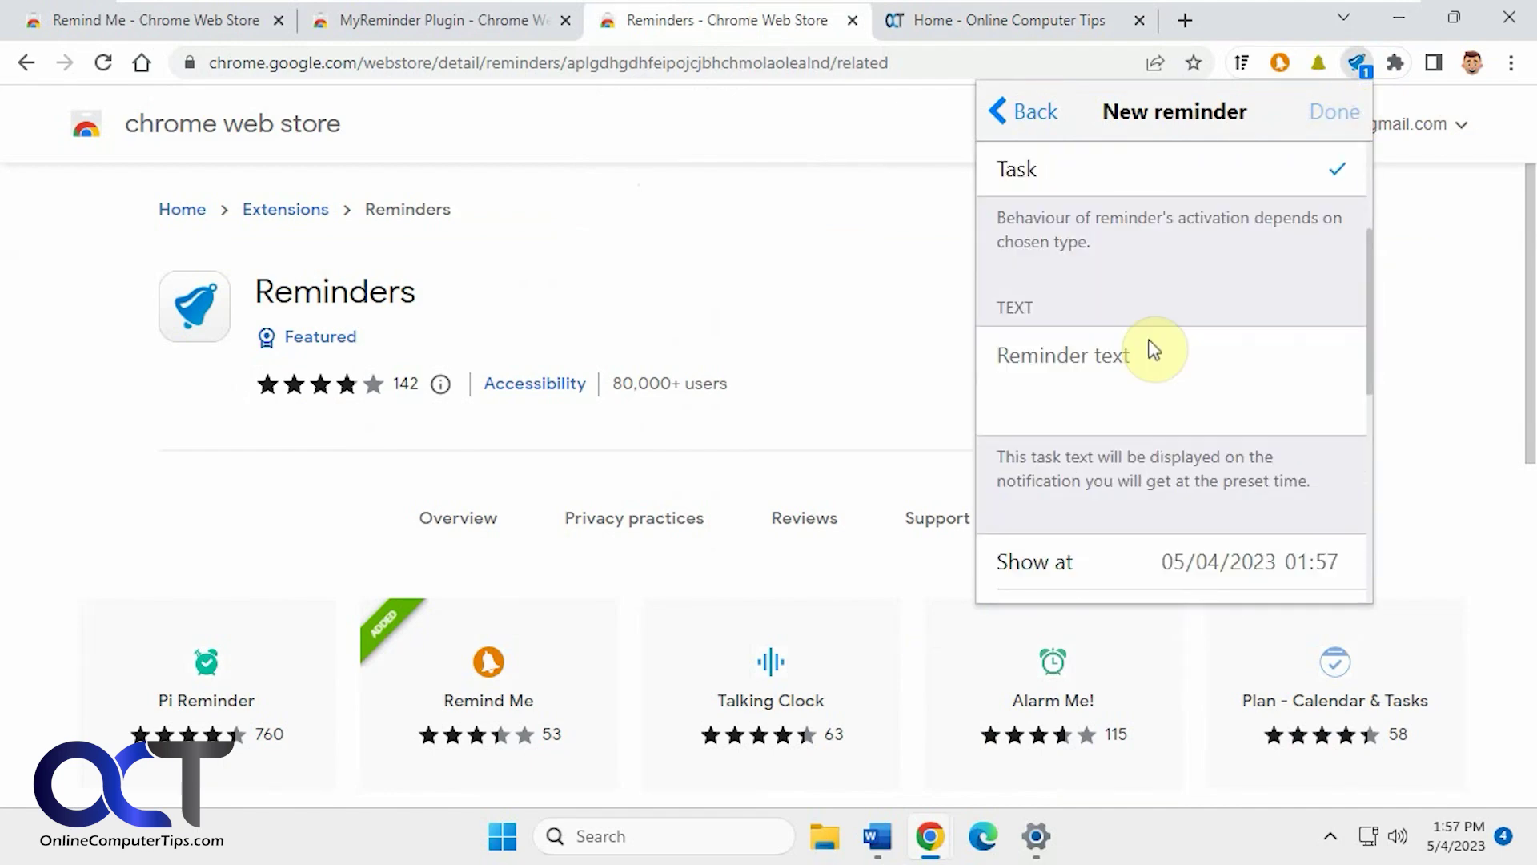
{"action": "type", "text": "Update computer"}
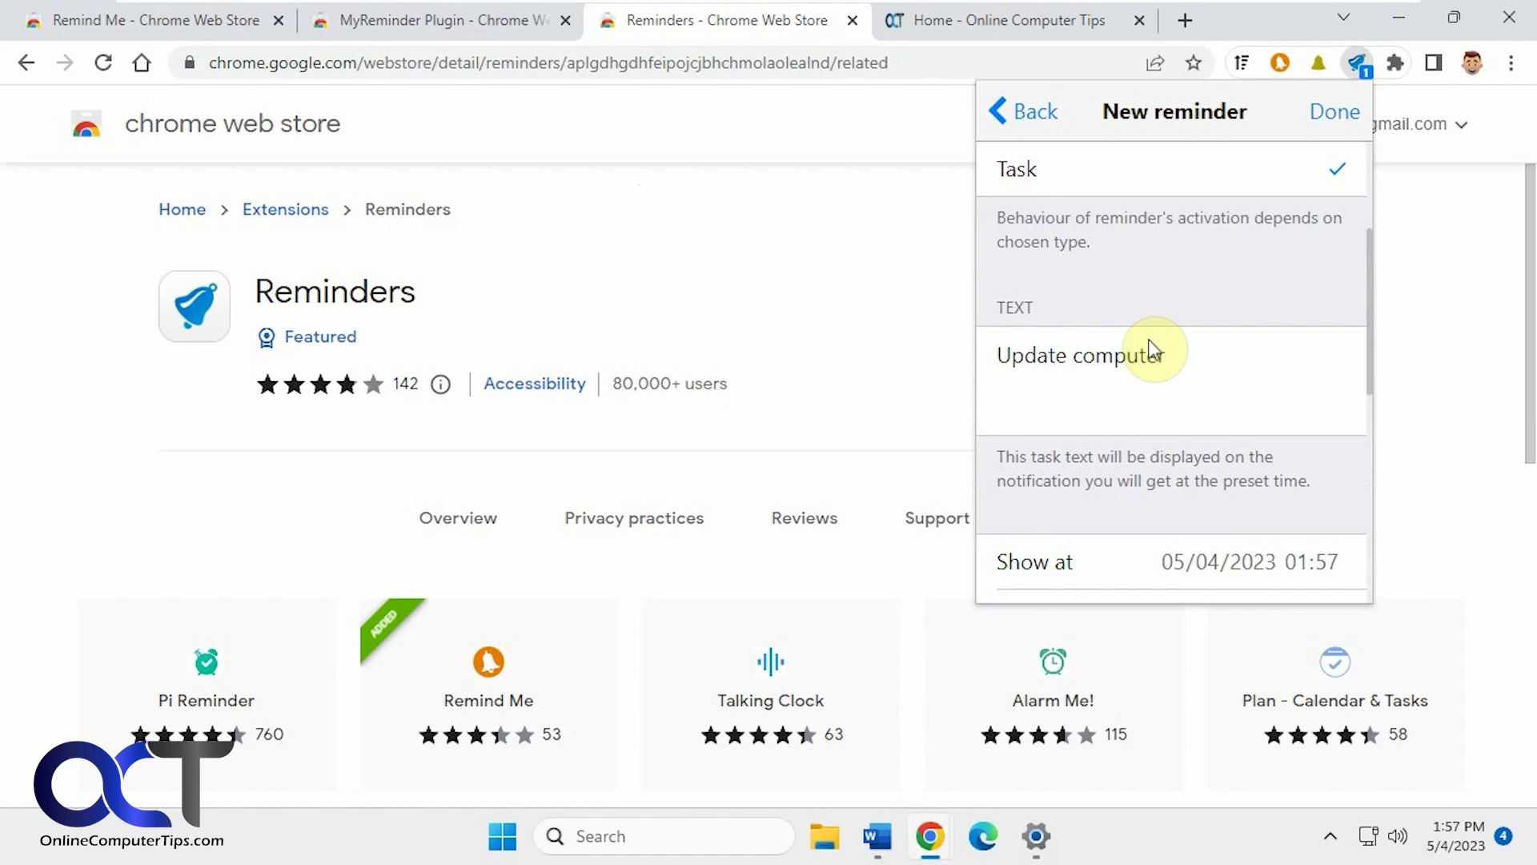
{"action": "scroll", "coordinate": [1153, 350], "scroll_direction": "down", "scroll_amount": 2}
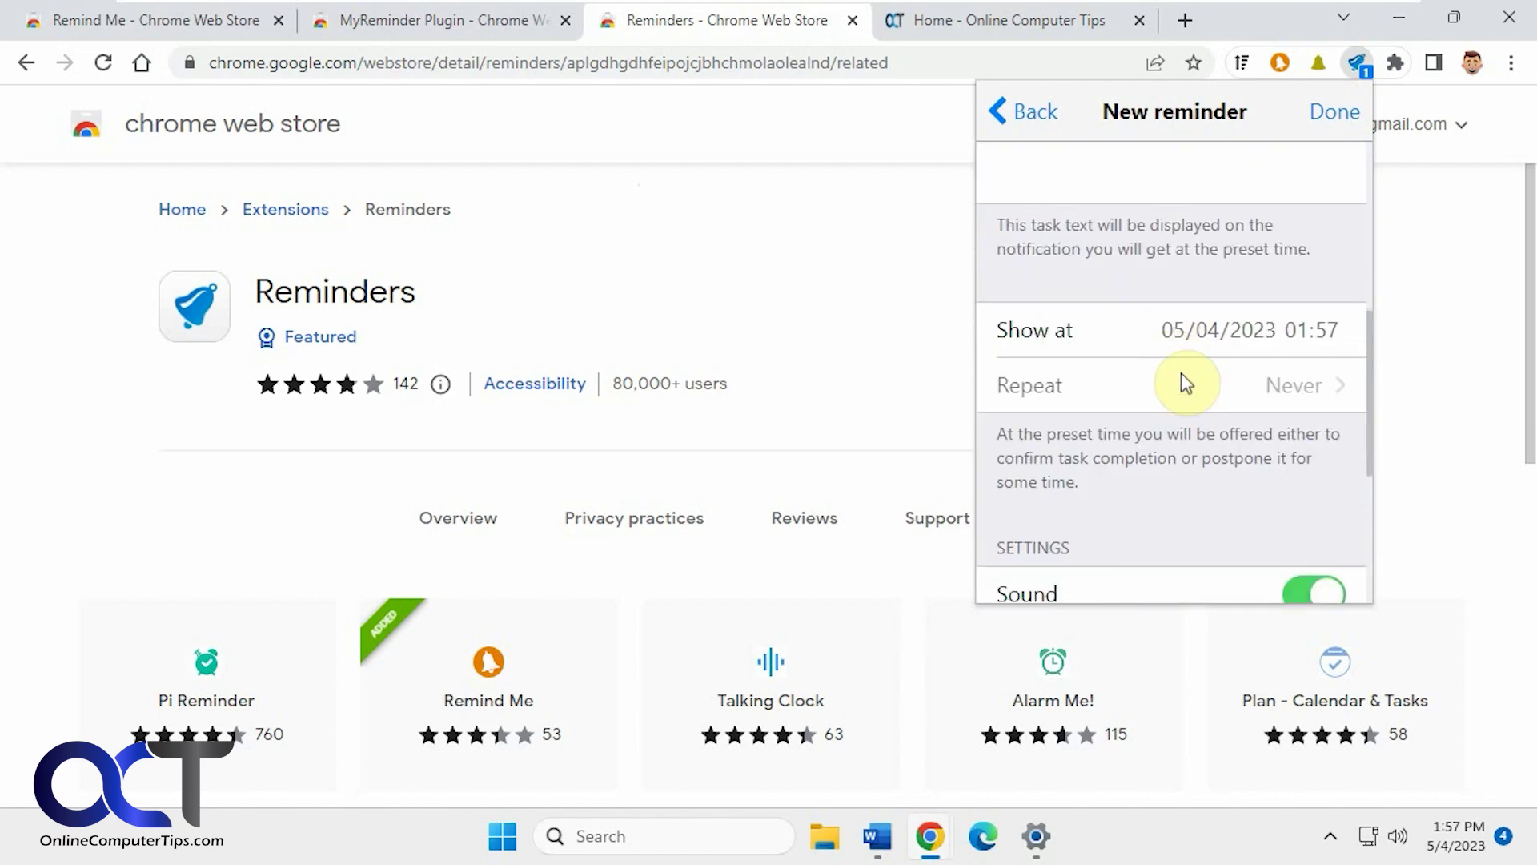
Set the task for 1:58 PM with green priority, save it, then postpone it when it fires
{"action": "left_click", "coordinate": [1326, 321]}
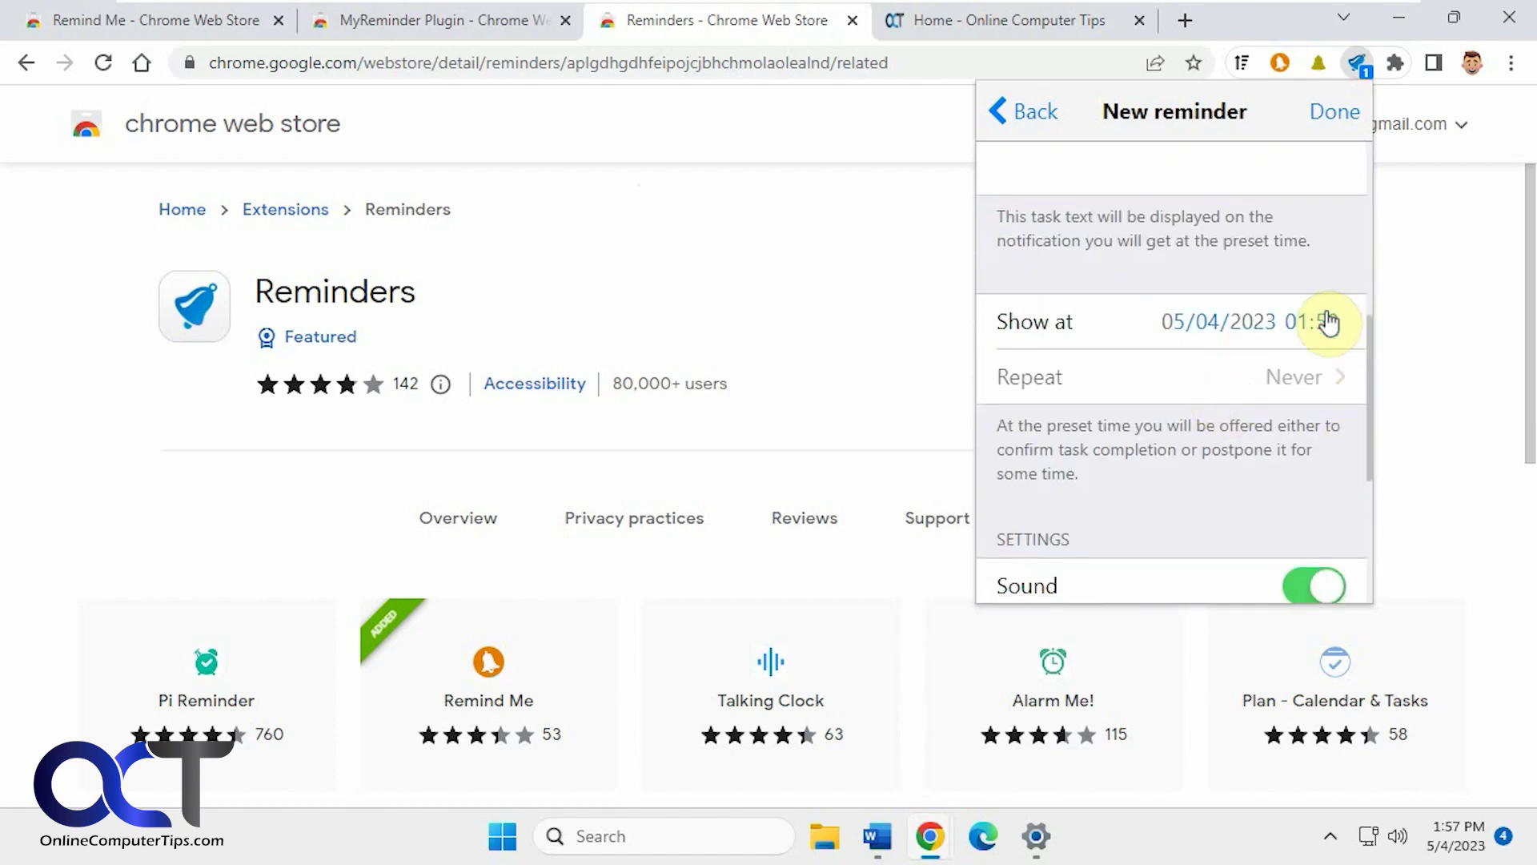
{"action": "scroll", "coordinate": [1305, 327], "scroll_direction": "down", "scroll_amount": 4}
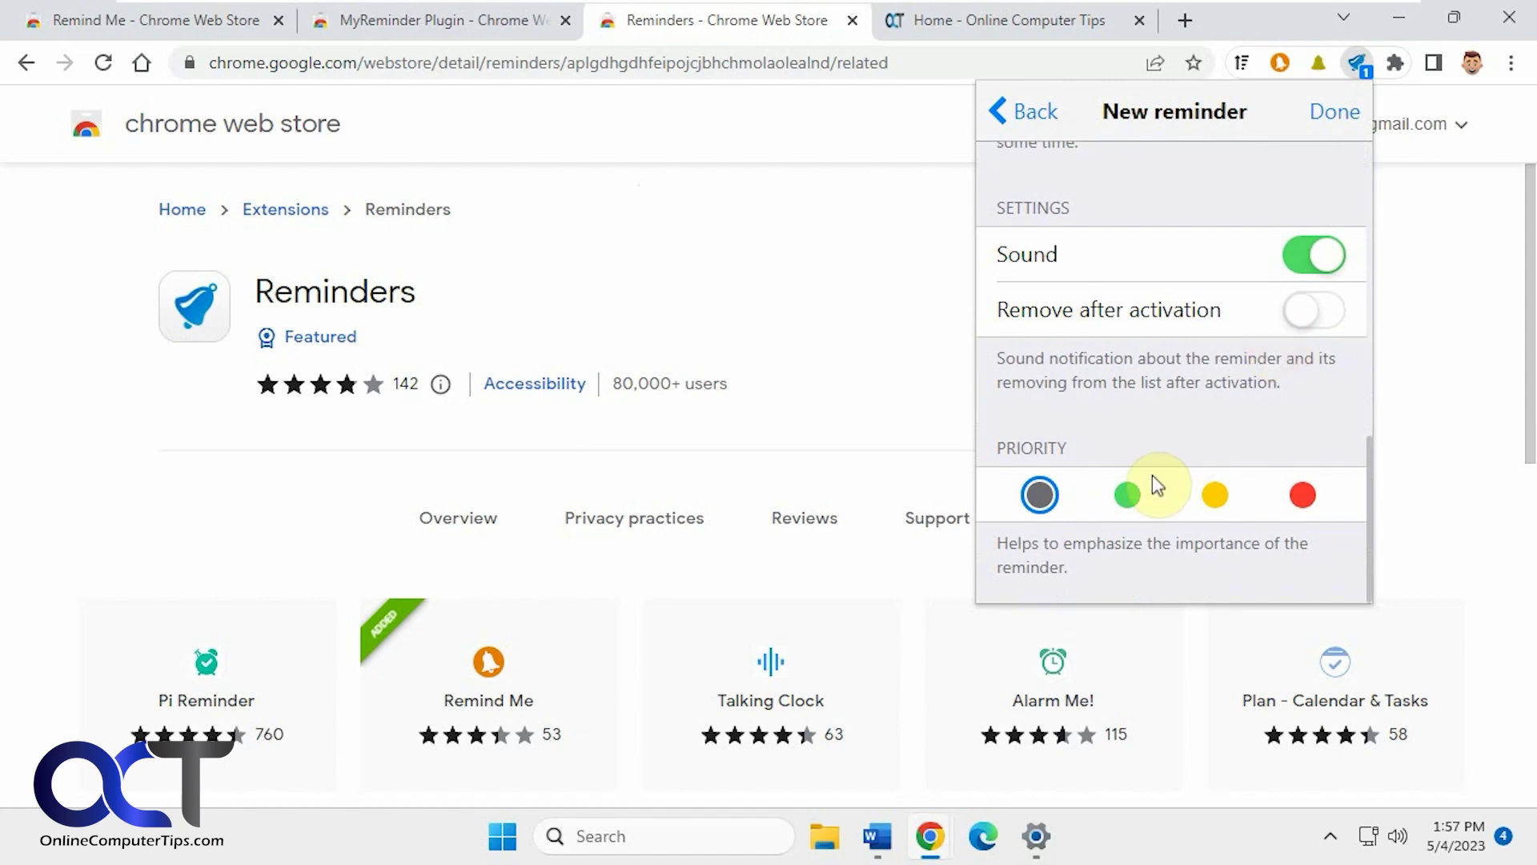
{"action": "left_click", "coordinate": [1127, 493]}
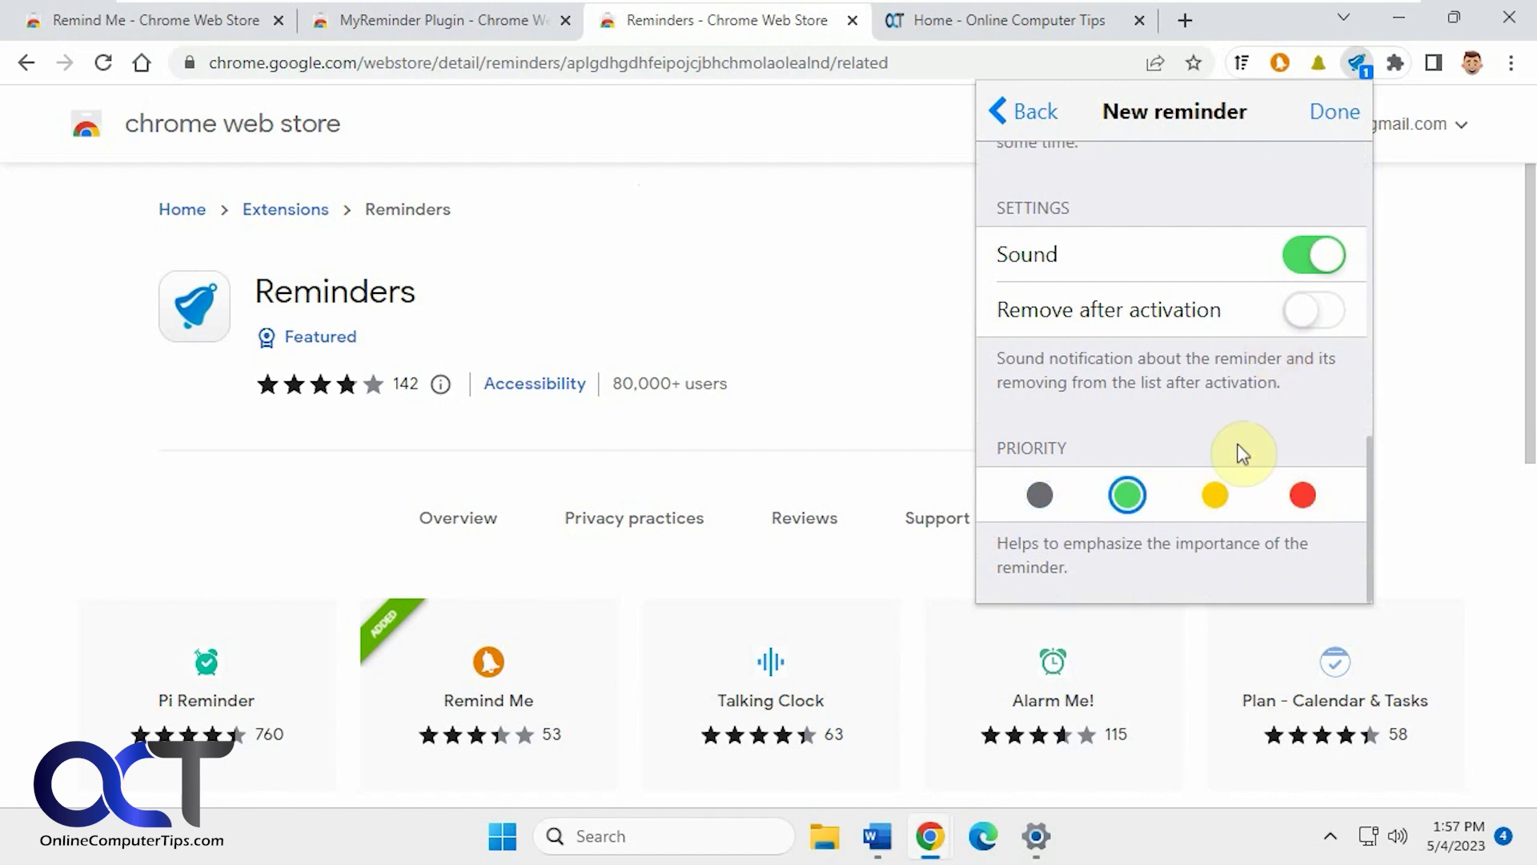
{"action": "scroll", "coordinate": [1241, 455], "scroll_direction": "up", "scroll_amount": 3}
{"action": "scroll", "coordinate": [1237, 458], "scroll_direction": "up", "scroll_amount": 6}
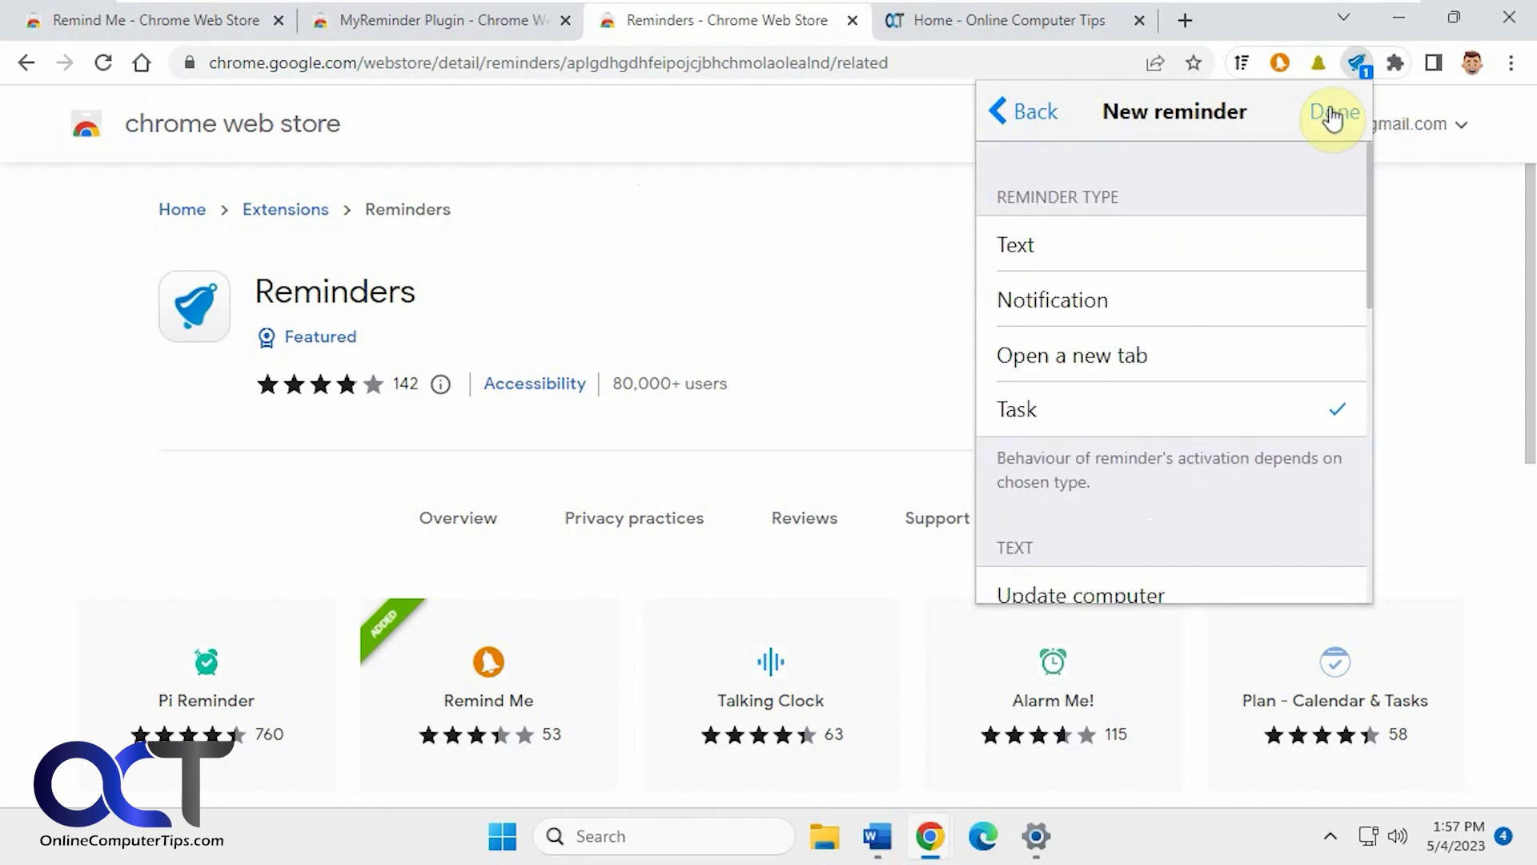
{"action": "left_click", "coordinate": [1333, 112]}
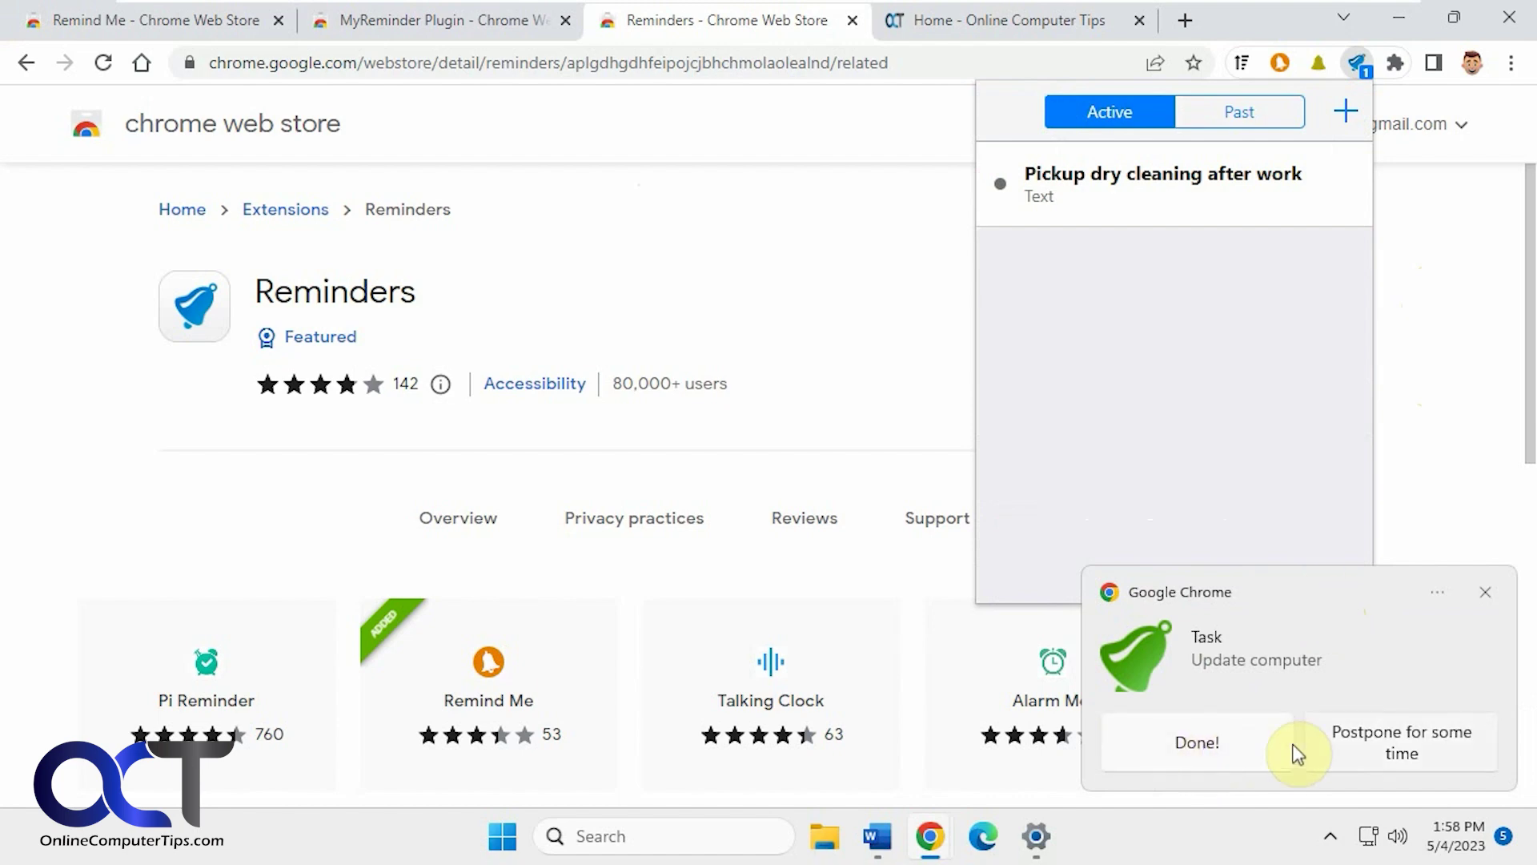
{"action": "left_click", "coordinate": [1413, 752]}
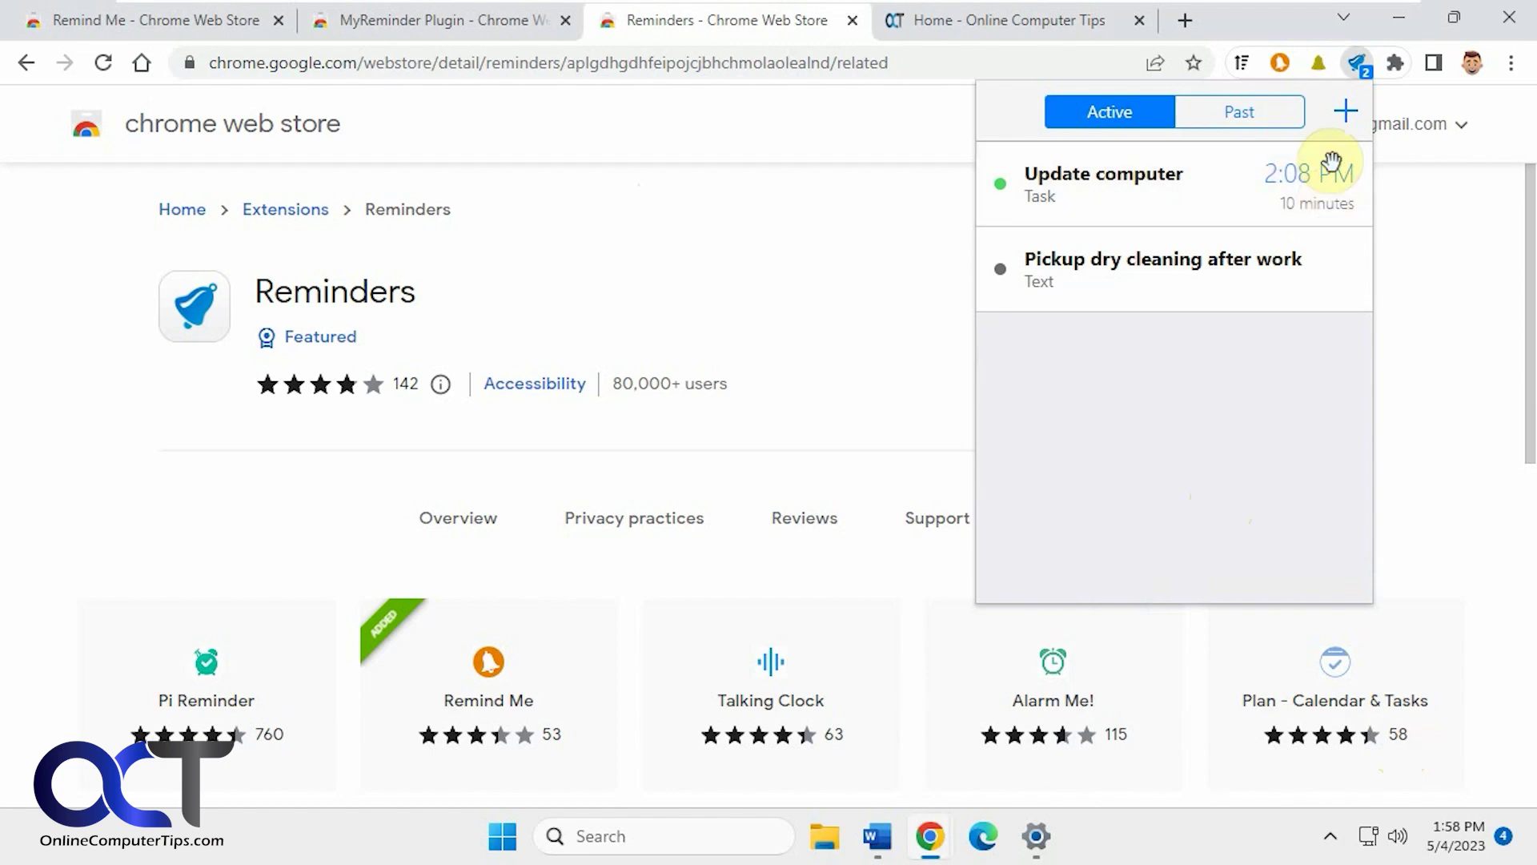
Start another reminder, then abandon the form without saving and check the Update computer reminder's options
{"action": "left_click", "coordinate": [1346, 116]}
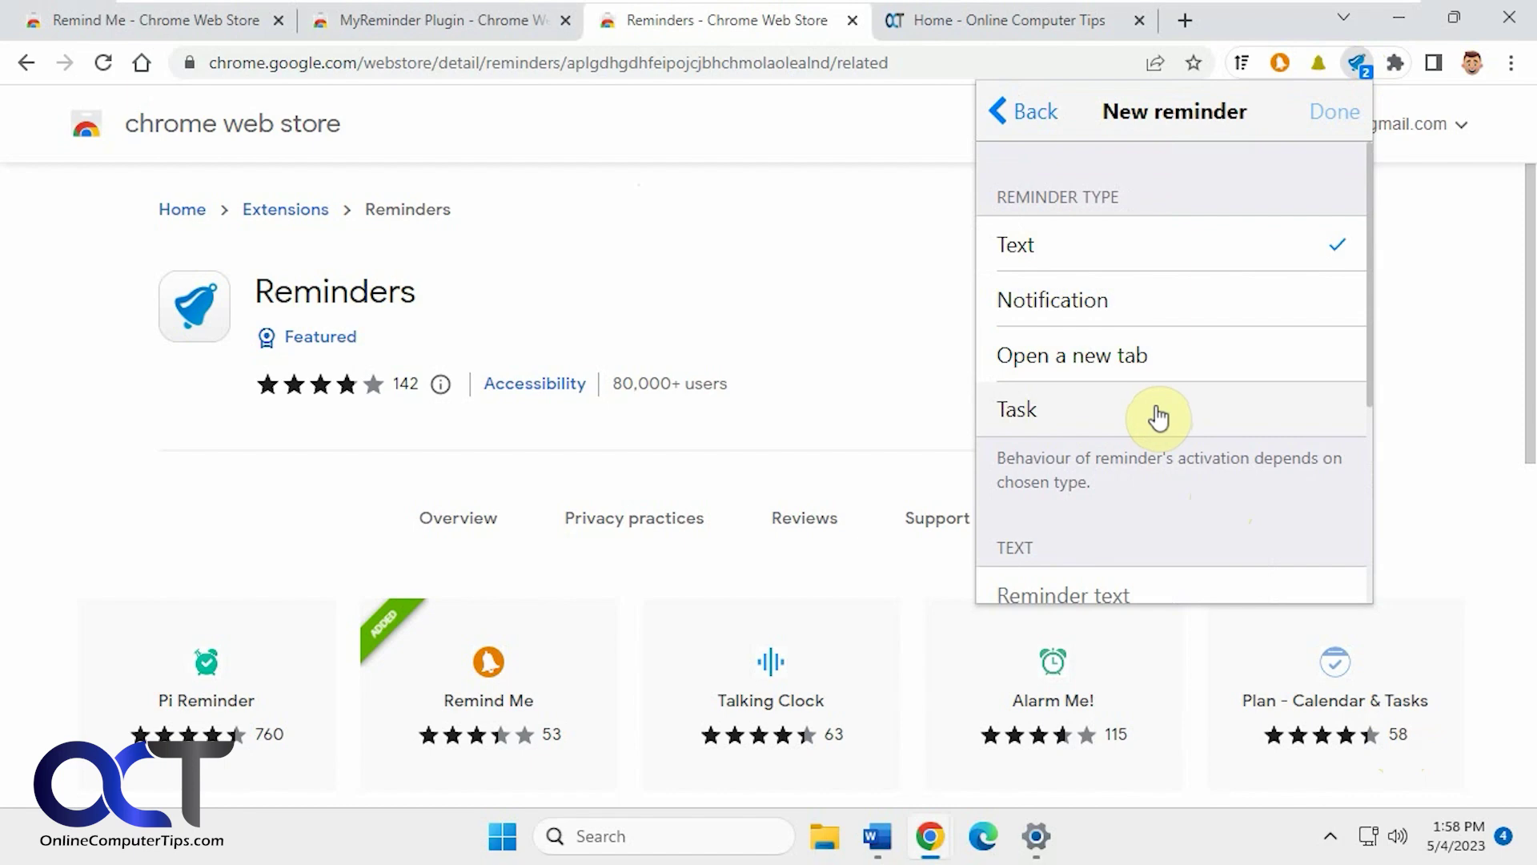
{"action": "left_click", "coordinate": [1020, 114]}
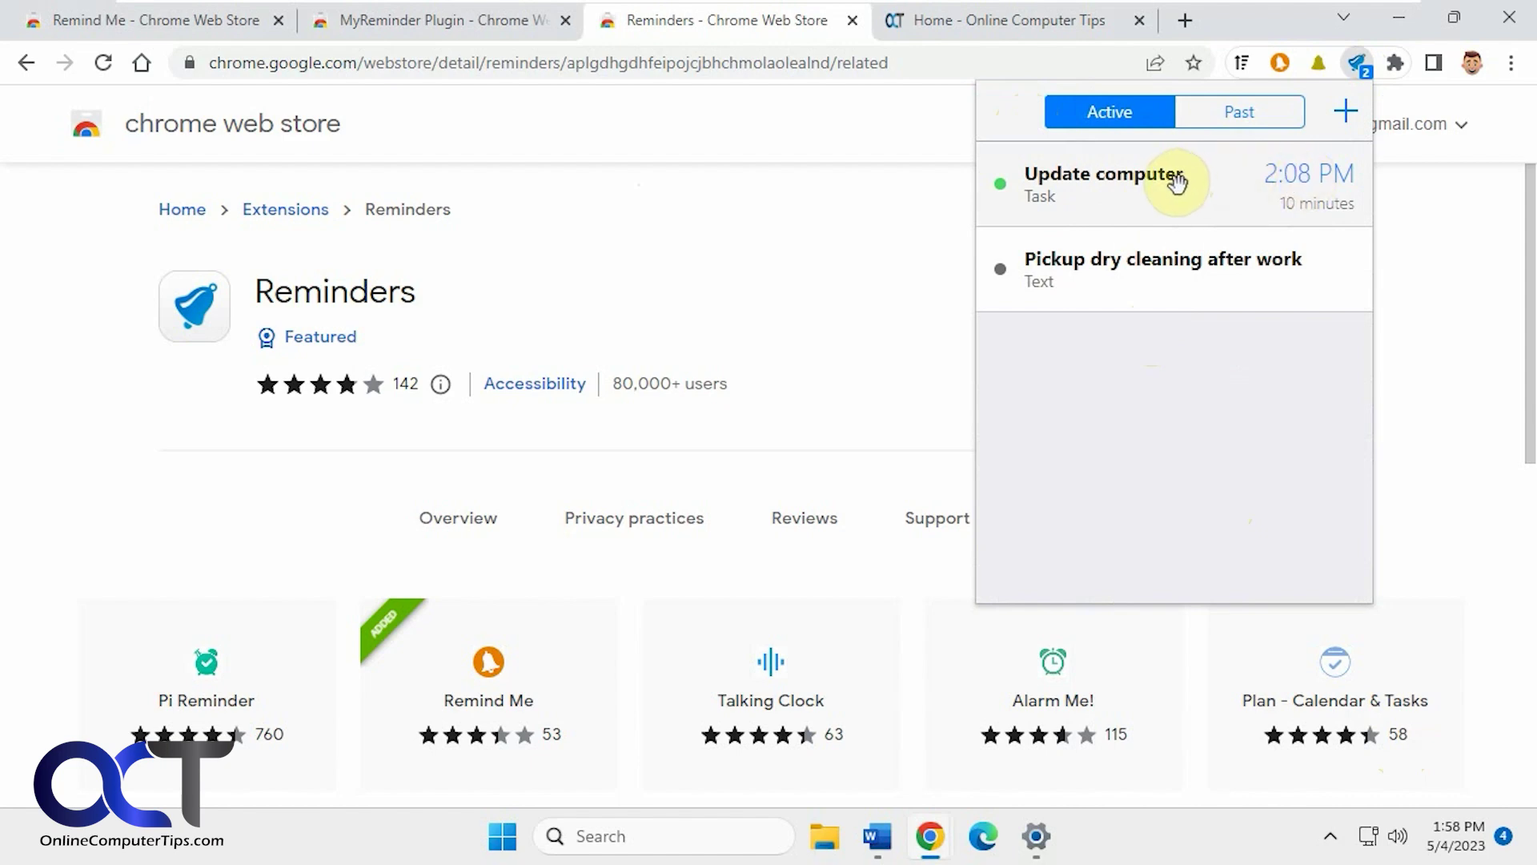
{"action": "right_click", "coordinate": [1291, 185]}
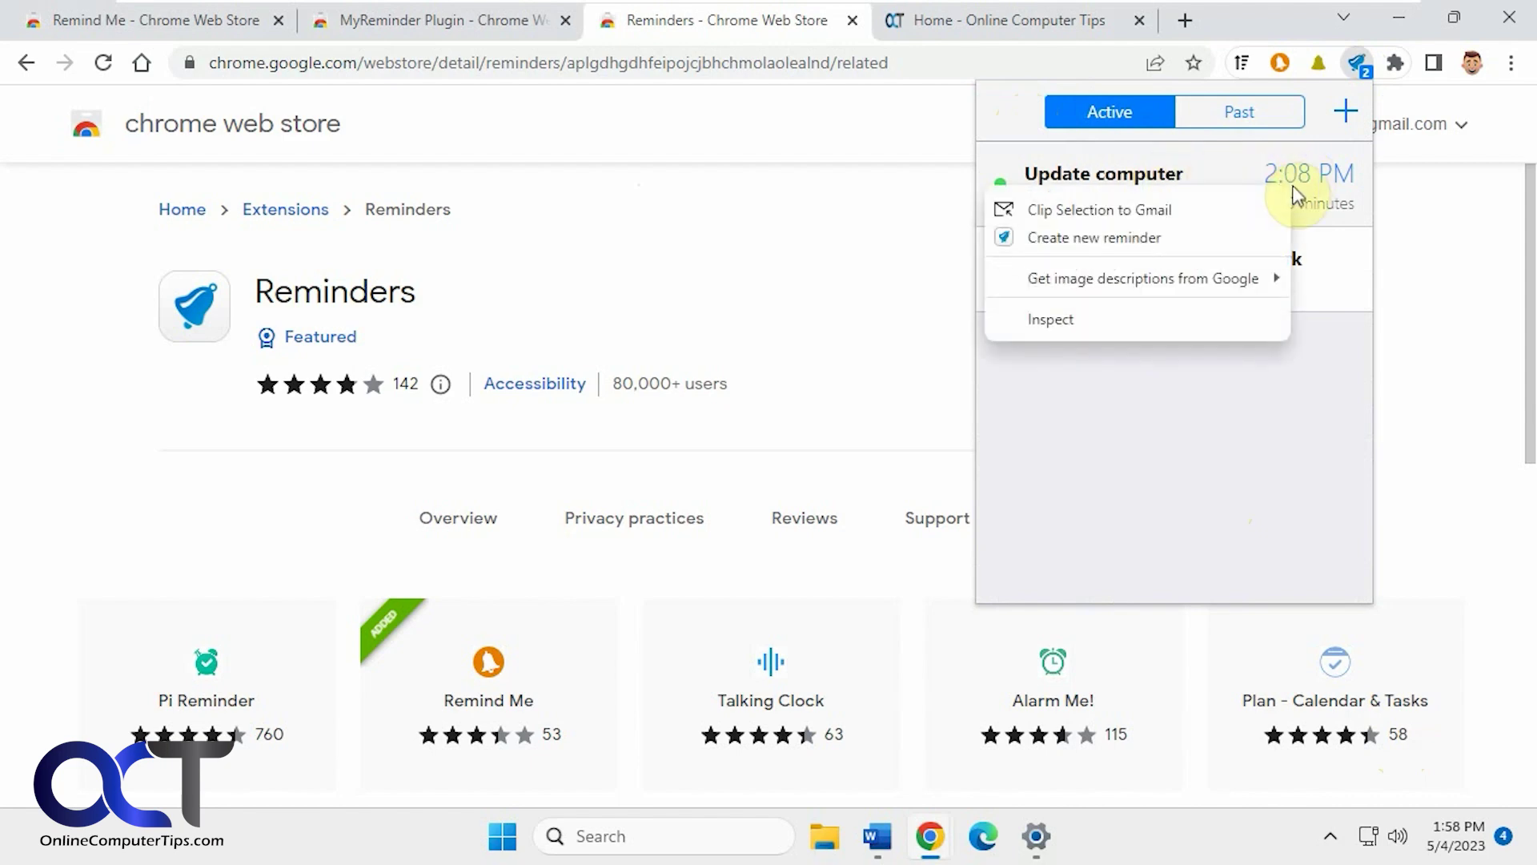
{"action": "left_click", "coordinate": [1330, 180]}
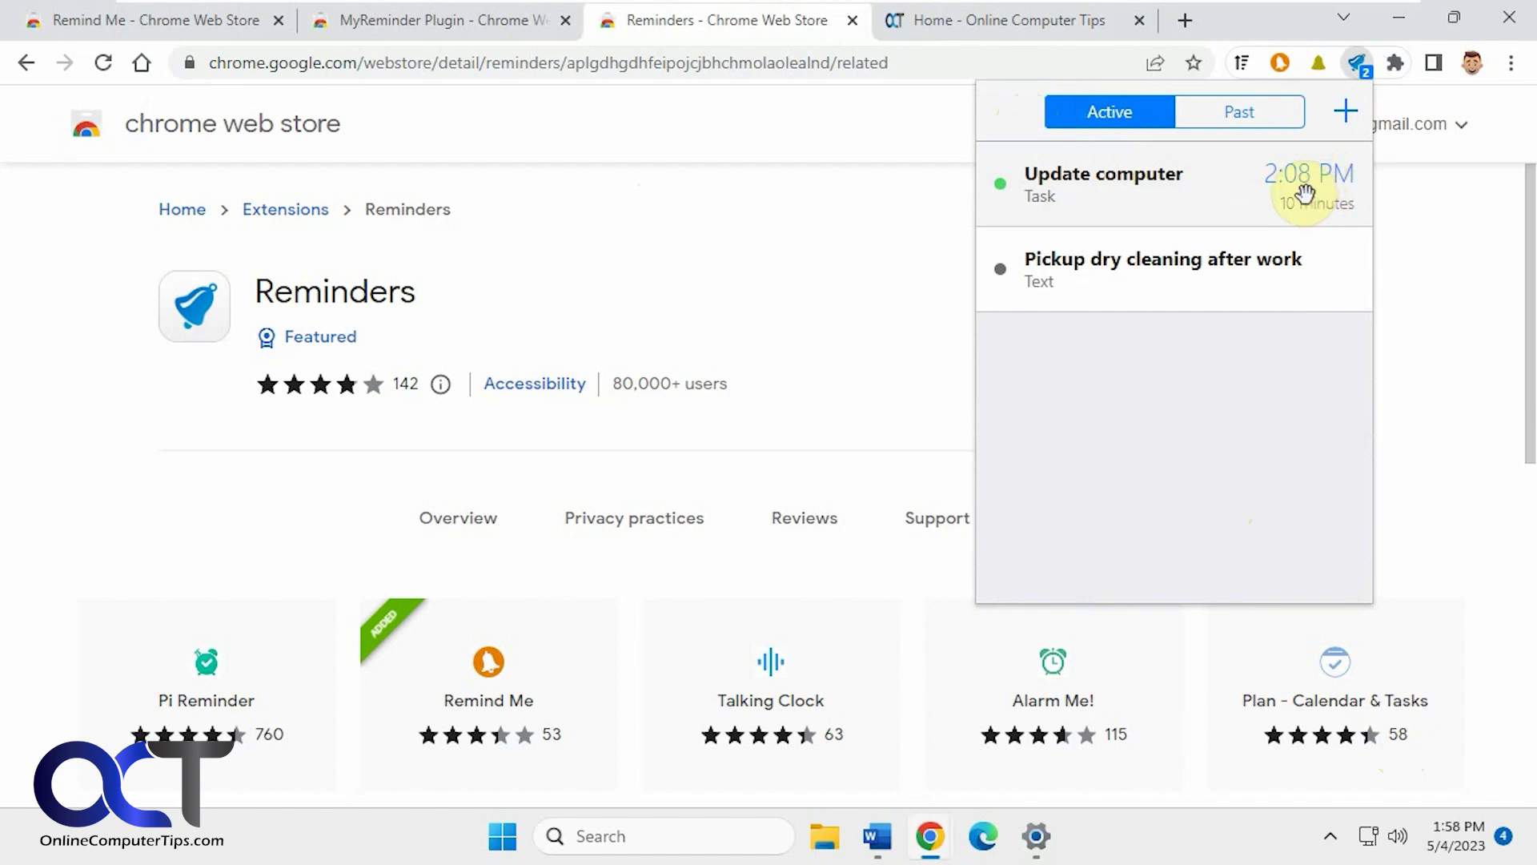
Review the fired onlinecomputertips.com reminder in the Past list, then return to the Active reminders
{"action": "left_click", "coordinate": [1266, 122]}
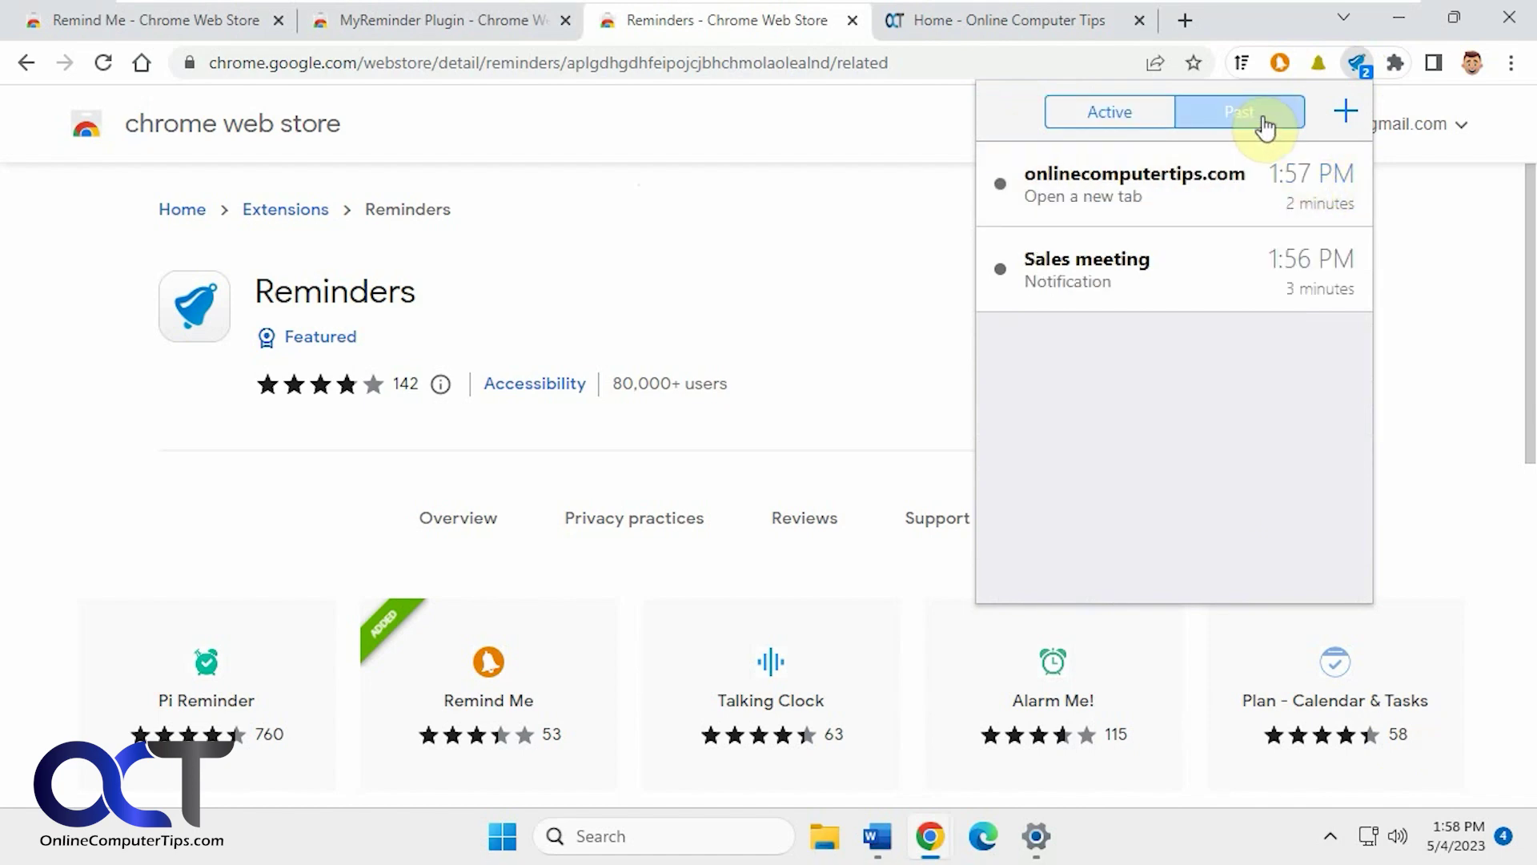
{"action": "right_click", "coordinate": [1302, 186]}
{"action": "key", "text": "Escape"}
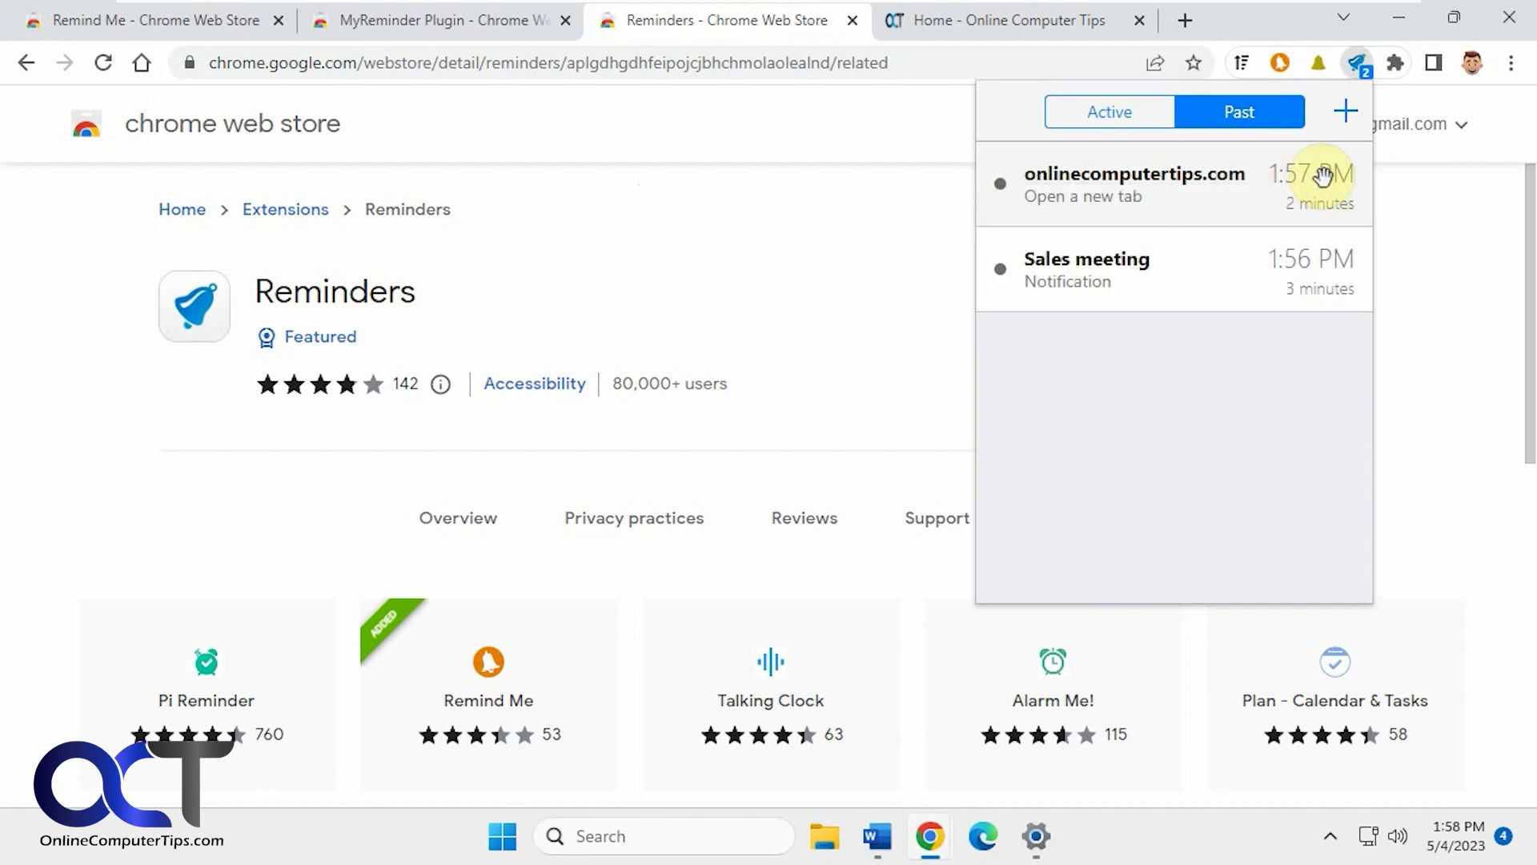
{"action": "left_click", "coordinate": [1138, 121]}
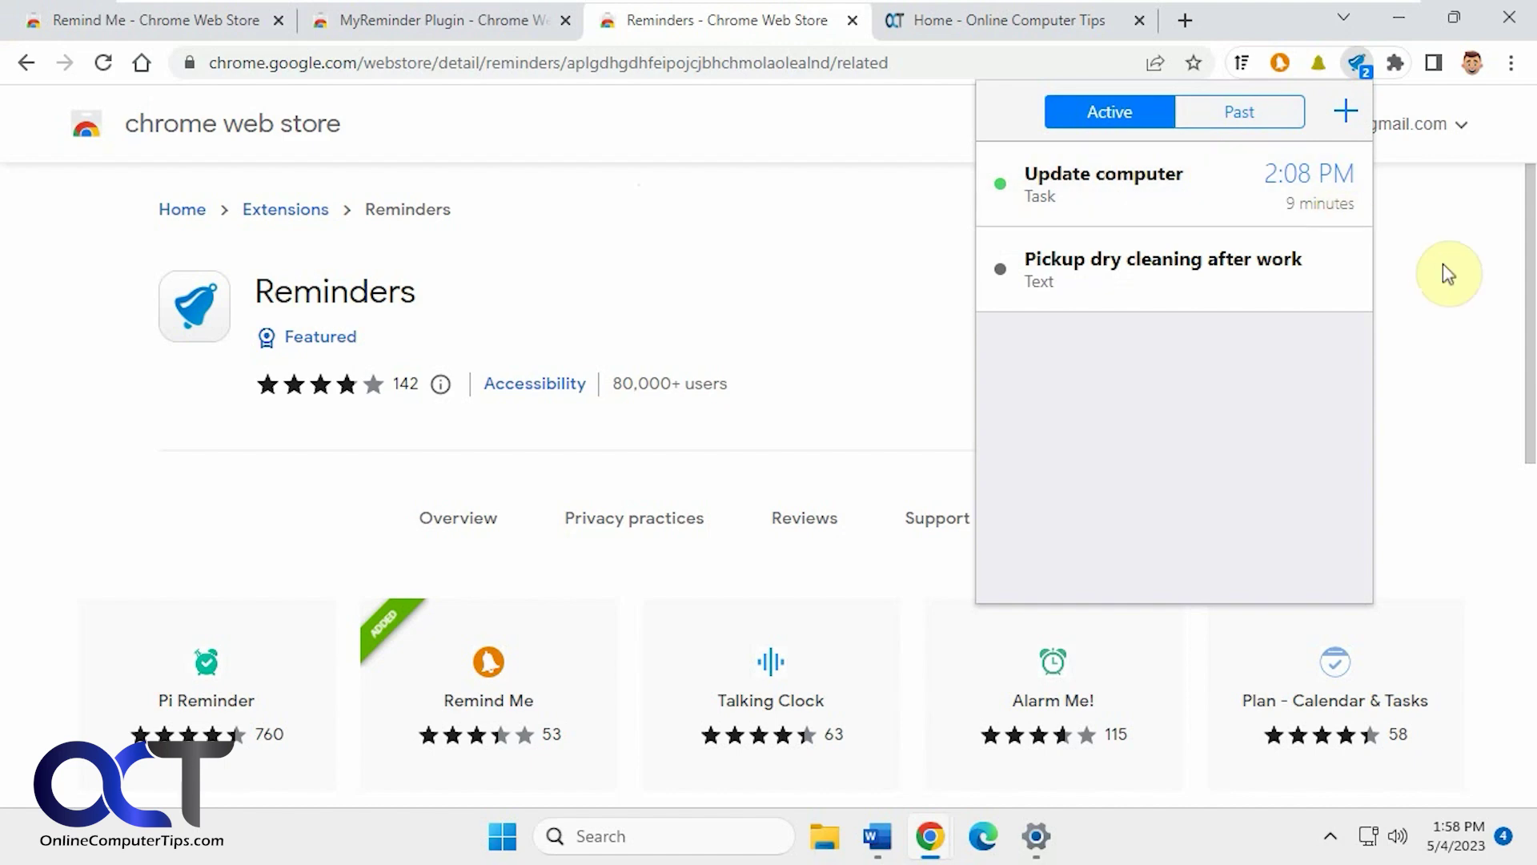
{"action": "left_click", "coordinate": [1422, 271]}
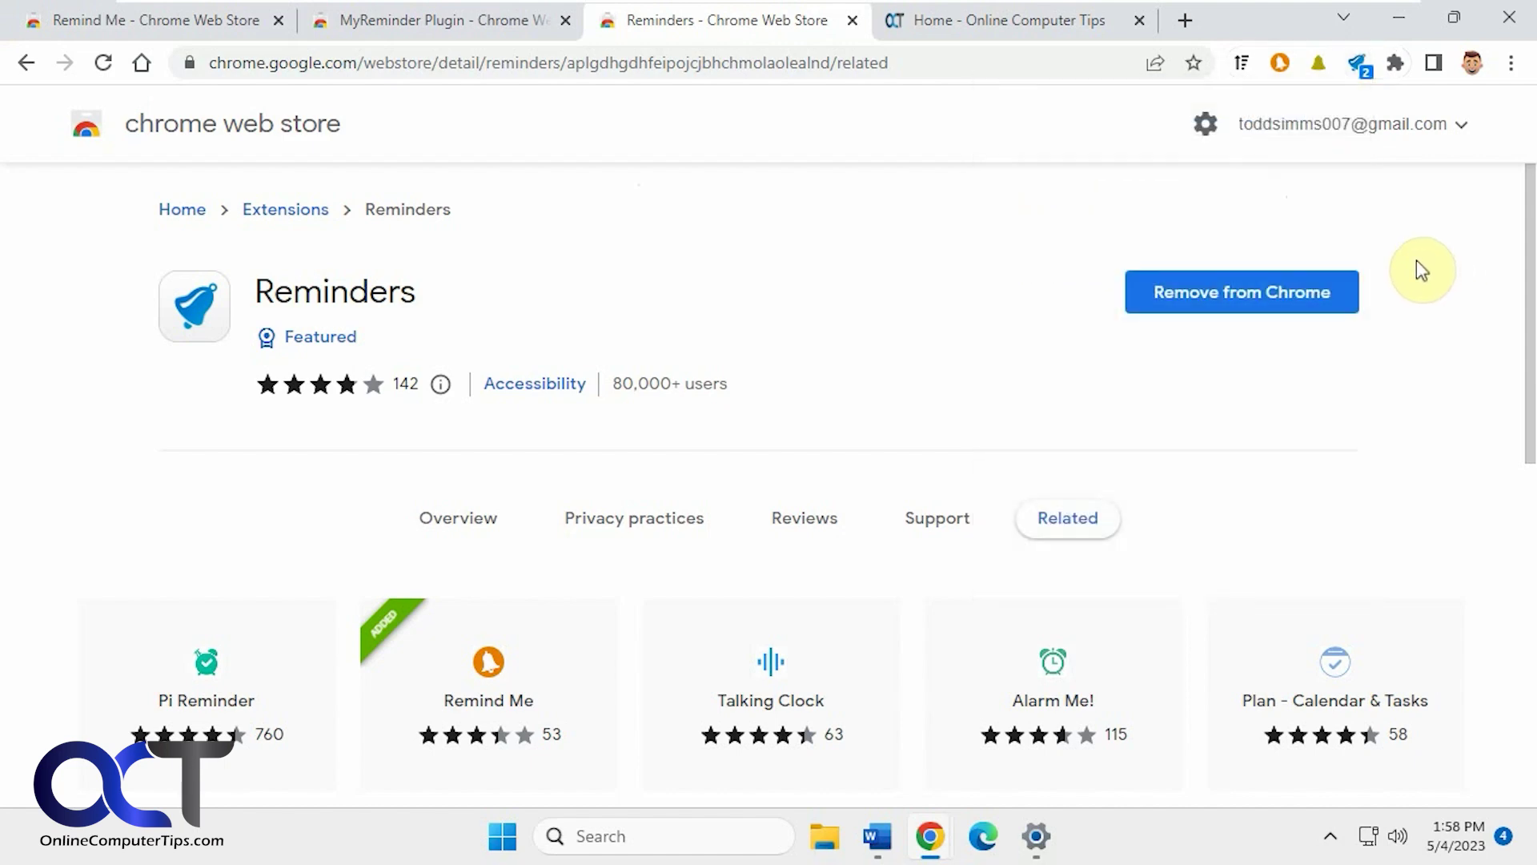